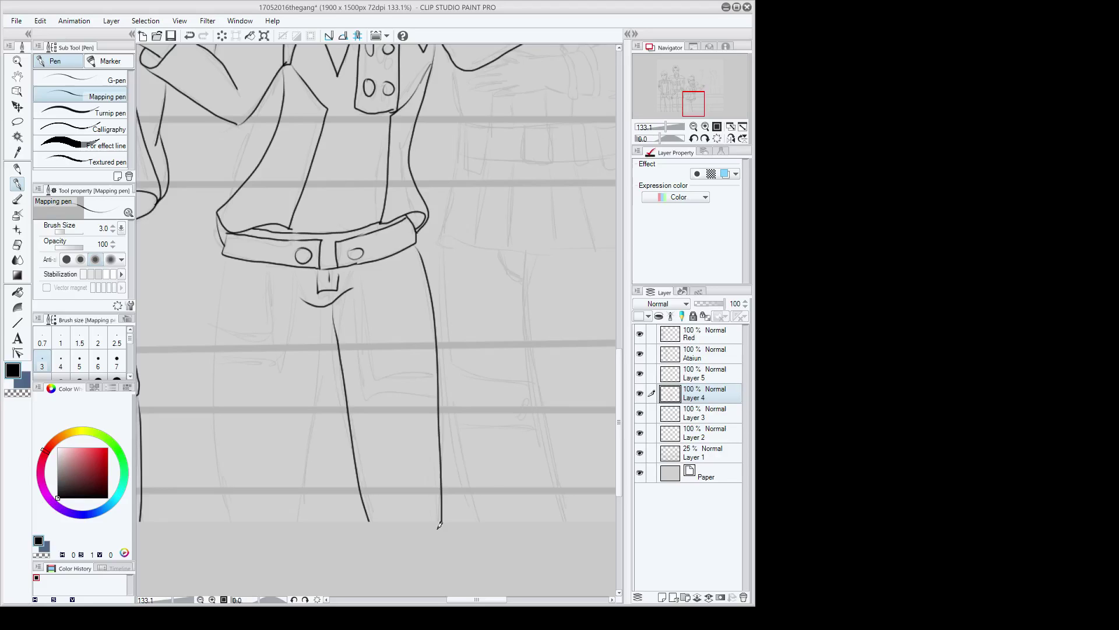
Step: Try to ink both front trouser pockets on Layer 4 as double outlines running from the belt to mid-thigh
{"action": "mouse_move", "coordinate": [216, 388]}
{"action": "left_mouse_down"}
{"action": "mouse_move", "coordinate": [280, 382]}
{"action": "mouse_move", "coordinate": [292, 262]}
{"action": "left_mouse_up"}
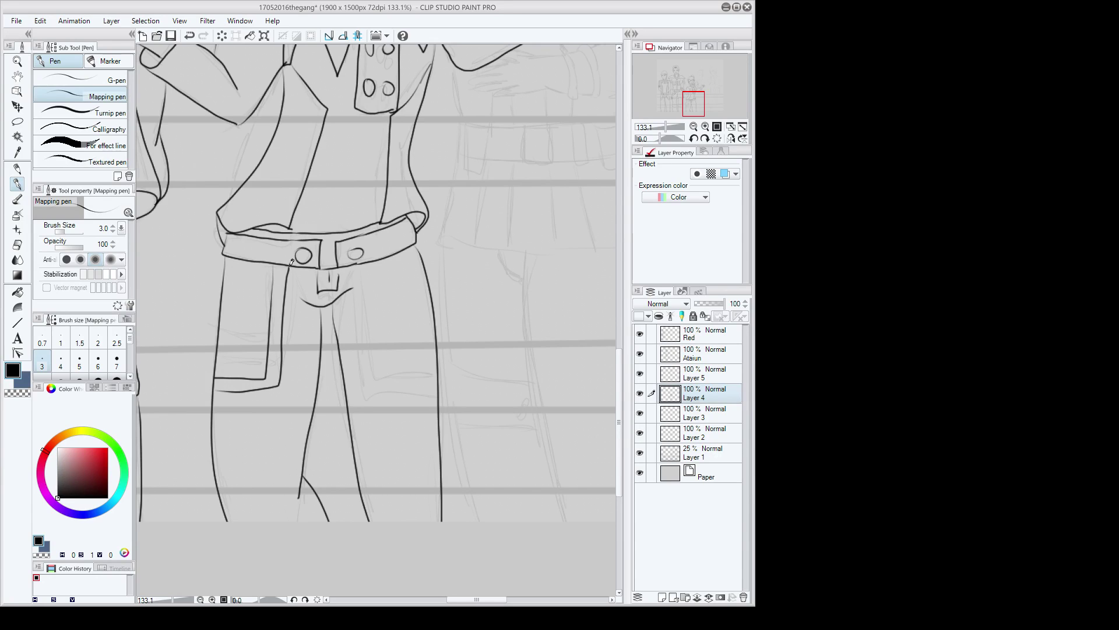
{"action": "mouse_move", "coordinate": [362, 268]}
{"action": "left_mouse_down"}
{"action": "mouse_move", "coordinate": [366, 378]}
{"action": "mouse_move", "coordinate": [434, 365]}
{"action": "left_mouse_up"}
{"action": "key", "text": "ctrl+z"}
{"action": "mouse_move", "coordinate": [355, 260]}
{"action": "left_mouse_down"}
{"action": "mouse_move", "coordinate": [365, 403]}
{"action": "mouse_move", "coordinate": [437, 400]}
{"action": "left_mouse_up"}
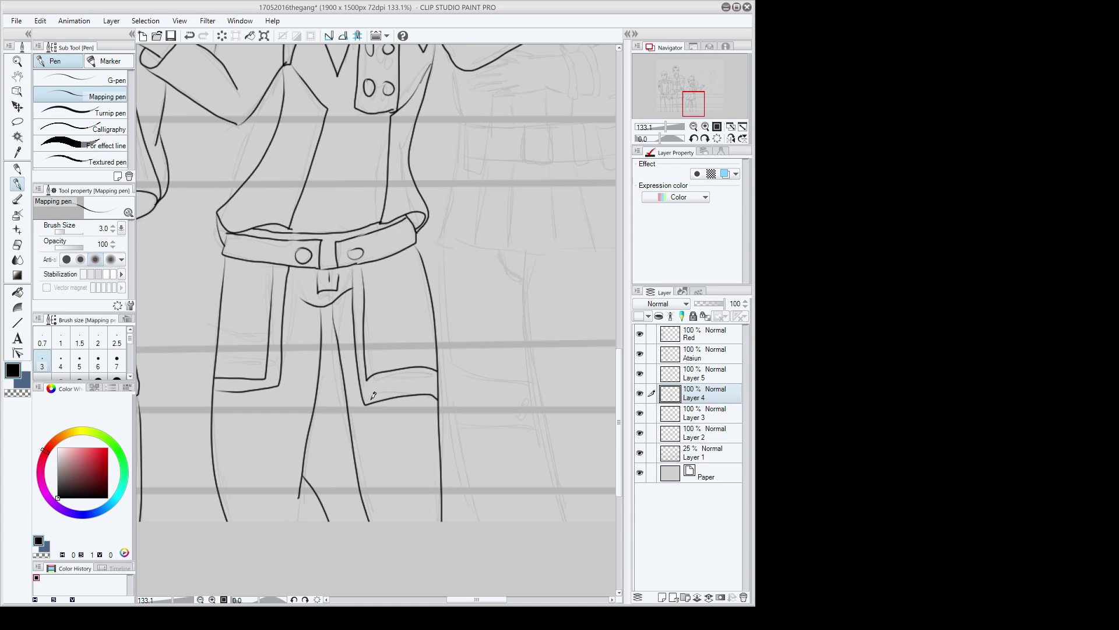
{"action": "key", "text": "ctrl+z"}
{"action": "key", "text": "ctrl+z"}
{"action": "key", "text": "ctrl+z"}
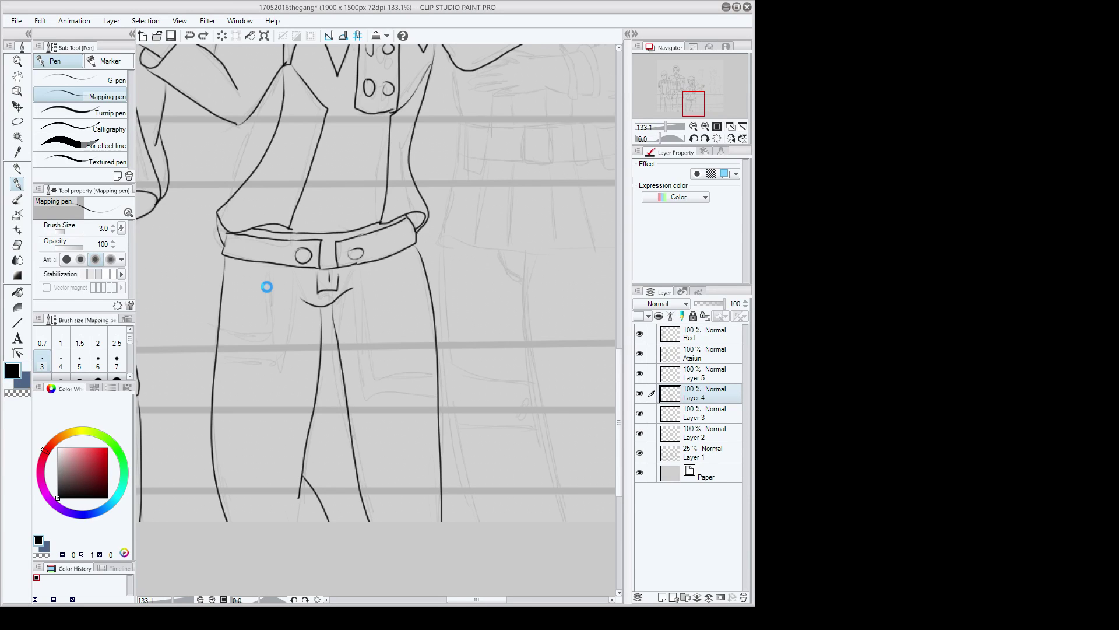
Step: Ink both front trouser pockets of the ponytailed woman as double outlines, ending higher on the thighs than the sketch
{"action": "key", "text": "ctrl+y"}
{"action": "mouse_move", "coordinate": [363, 265]}
{"action": "left_mouse_down"}
{"action": "mouse_move", "coordinate": [368, 350]}
{"action": "mouse_move", "coordinate": [440, 349]}
{"action": "left_mouse_up"}
{"action": "mouse_move", "coordinate": [358, 262]}
{"action": "left_mouse_down"}
{"action": "mouse_move", "coordinate": [358, 359]}
{"action": "mouse_move", "coordinate": [435, 359]}
{"action": "left_mouse_up"}
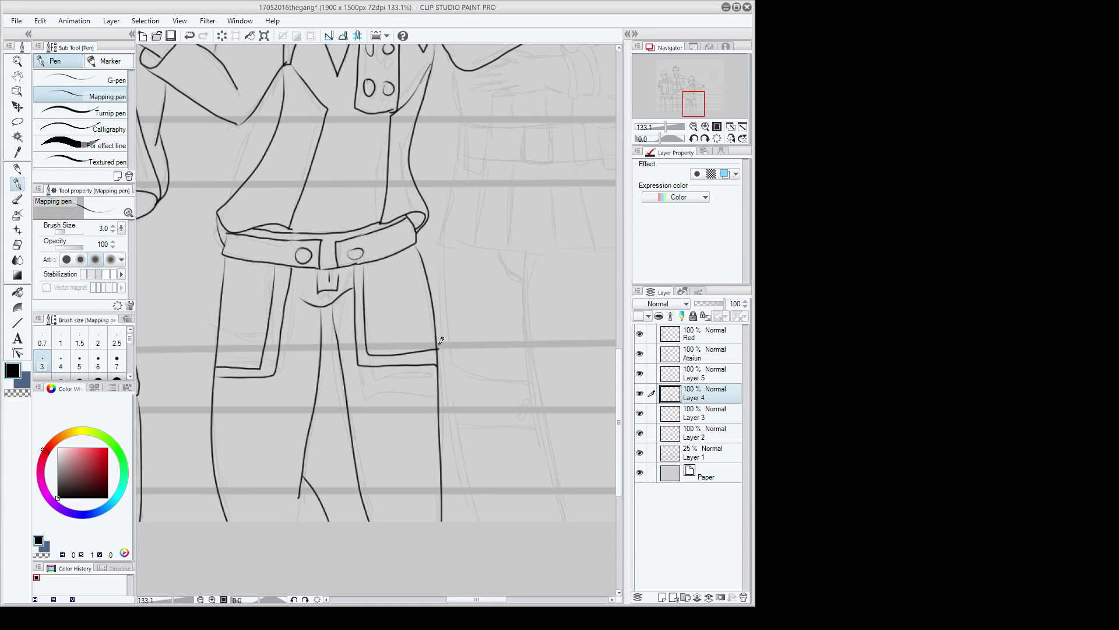
{"action": "scroll", "coordinate": [442, 325], "scroll_direction": "up", "scroll_amount": 3}
{"action": "scroll", "coordinate": [473, 365], "scroll_direction": "up", "scroll_amount": 2}
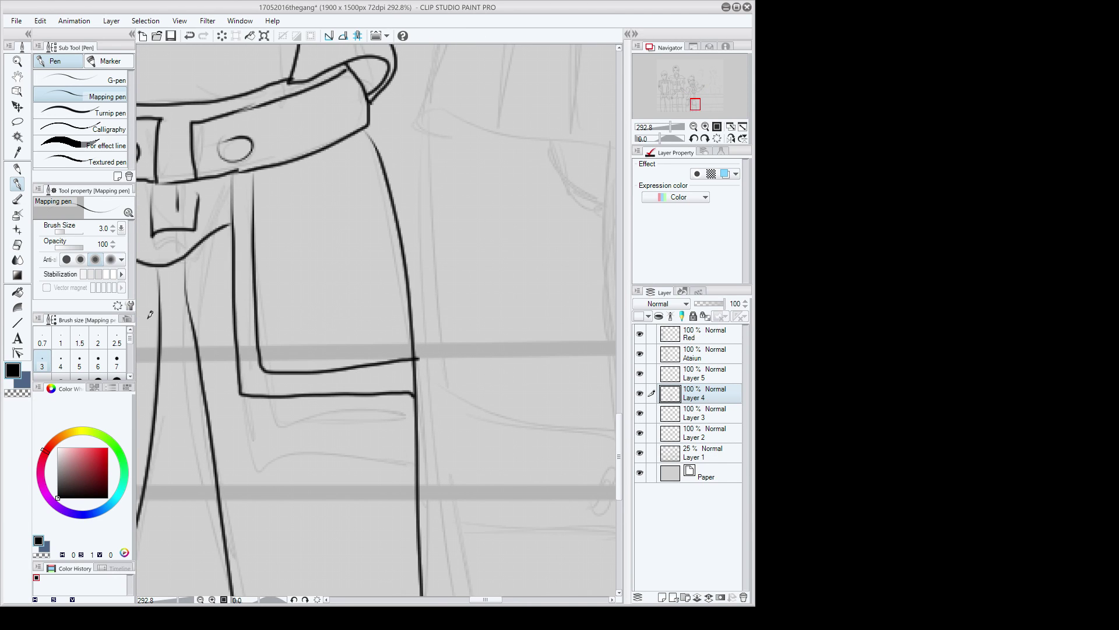
{"action": "left_click", "coordinate": [18, 249]}
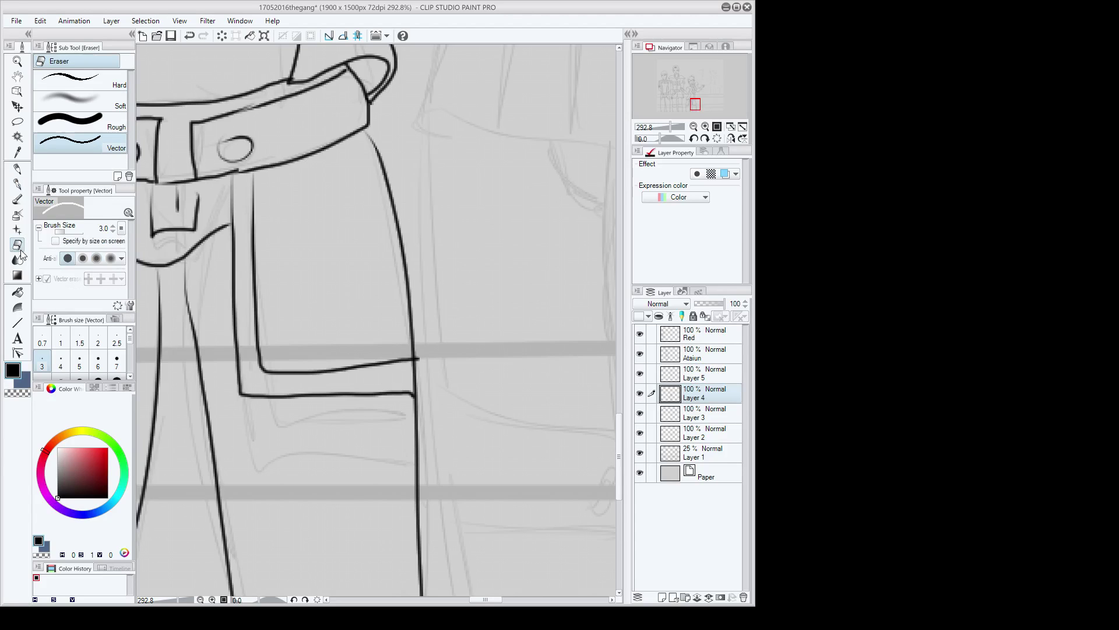
{"action": "key", "text": "ctrl+minus"}
{"action": "key", "text": "ctrl+minus"}
{"action": "key", "text": "ctrl+minus"}
{"action": "key", "text": "ctrl+minus"}
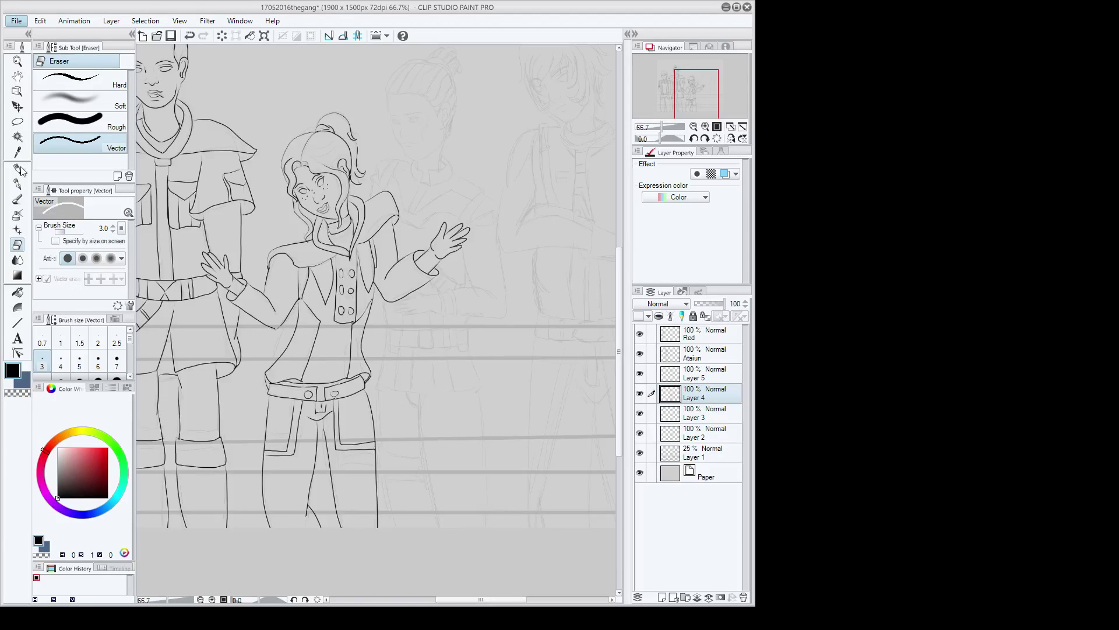
Step: Add a new layer directly above the Layer 1 sketch and hide Layer 1
{"action": "left_click", "coordinate": [18, 168]}
{"action": "scroll", "coordinate": [298, 351], "scroll_direction": "up", "scroll_amount": 5}
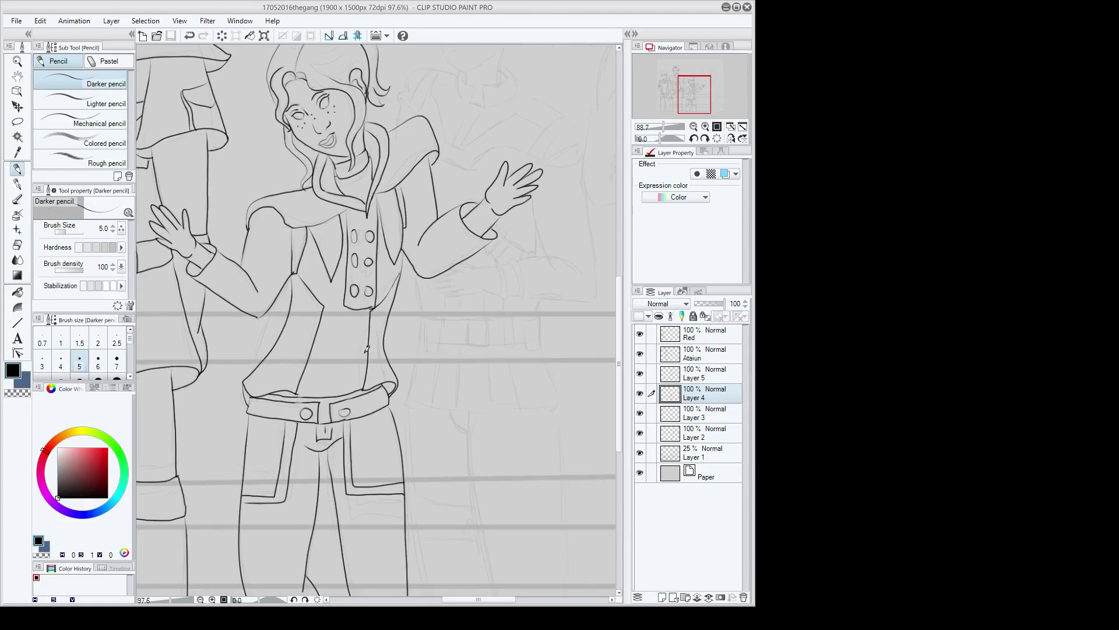
{"action": "left_click", "coordinate": [670, 456]}
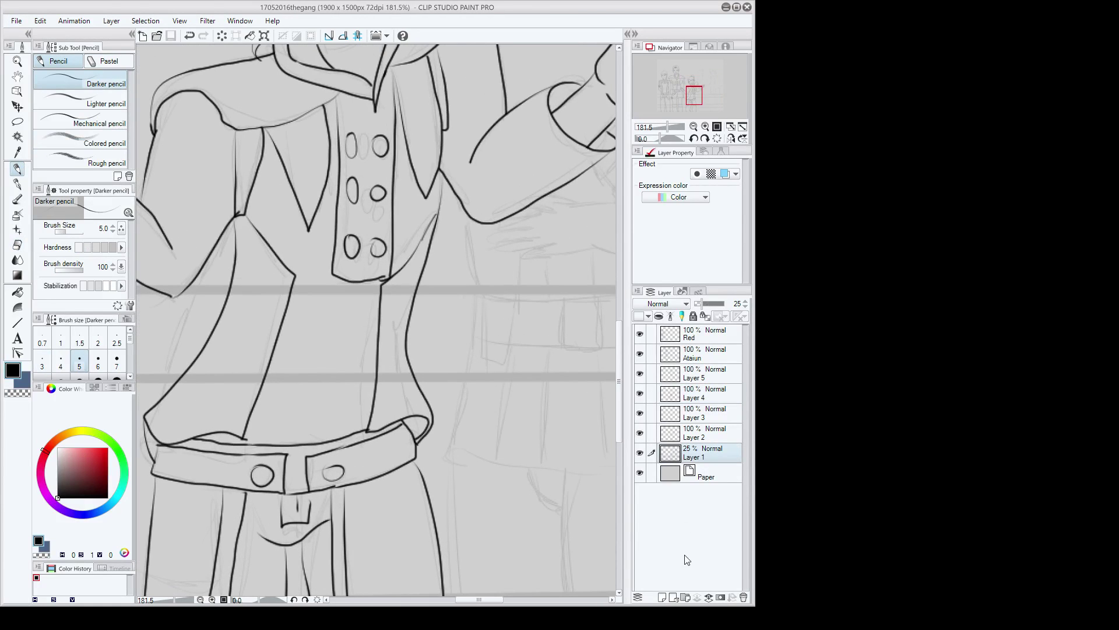
{"action": "left_click", "coordinate": [663, 597]}
{"action": "left_click", "coordinate": [640, 472]}
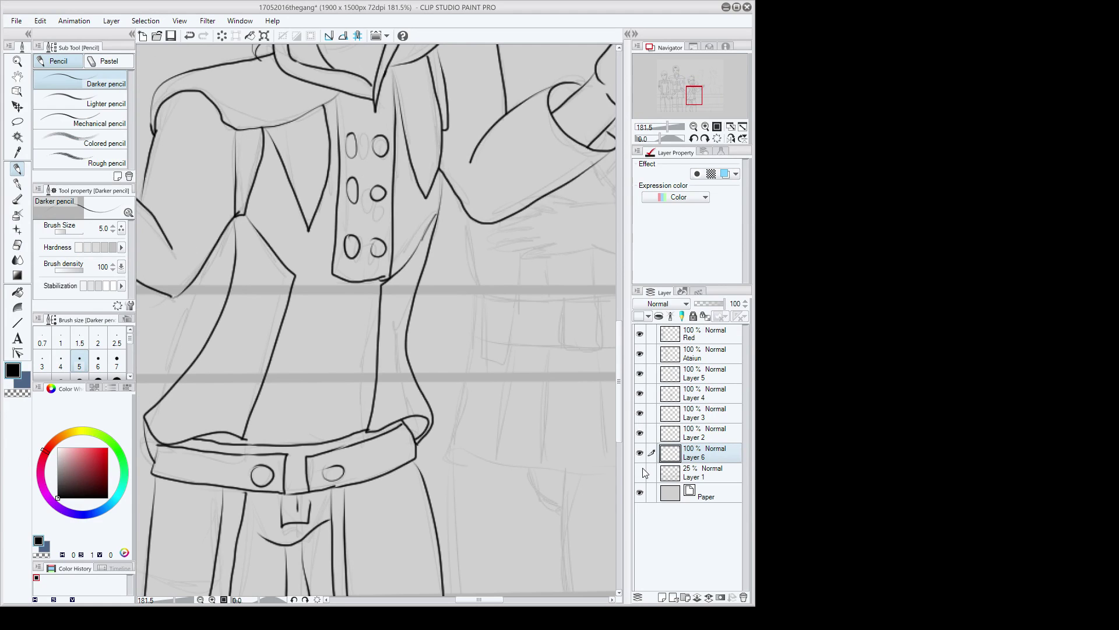
{"action": "left_click", "coordinate": [18, 136]}
{"action": "left_click", "coordinate": [266, 223]}
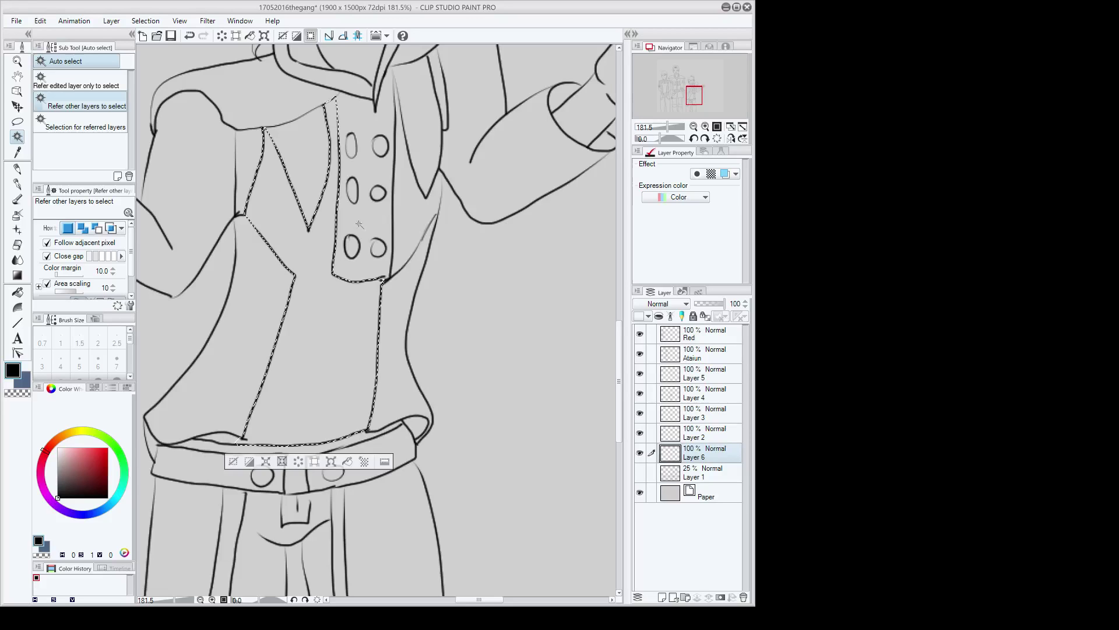
{"action": "key", "text": "ctrl+d"}
Step: Close the line gap below the woman's armpit with the Mapping pen and auto-select her shirt area, referring to other layers
{"action": "key", "text": "p"}
{"action": "scroll", "coordinate": [399, 192], "scroll_direction": "up", "scroll_amount": 1}
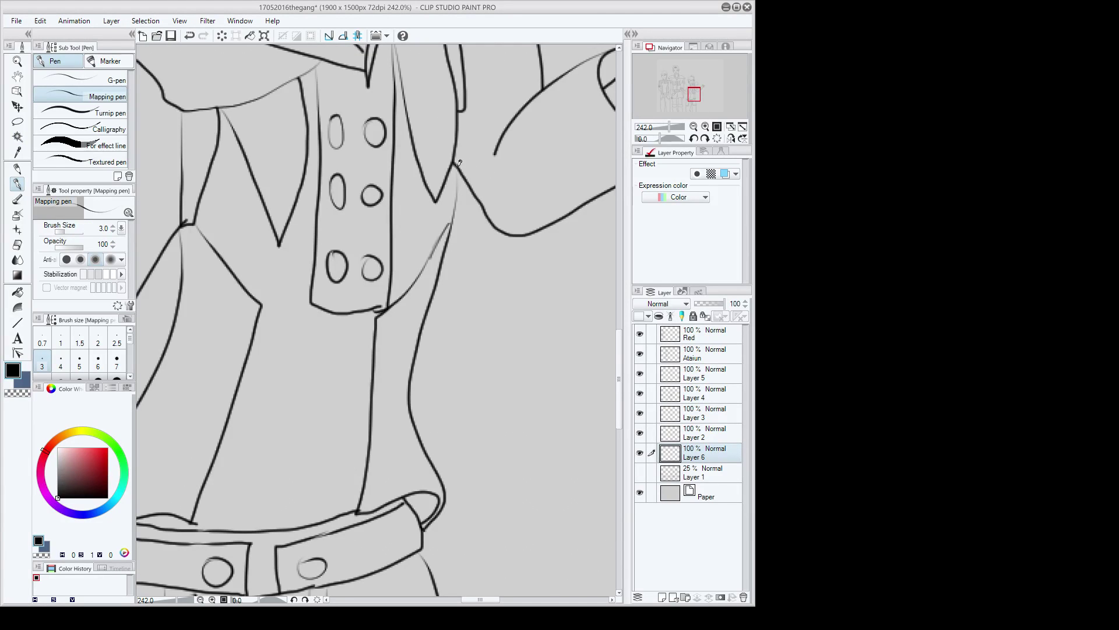
{"action": "left_click_drag", "start_coordinate": [456, 188], "coordinate": [456, 164]}
{"action": "left_click", "coordinate": [17, 136]}
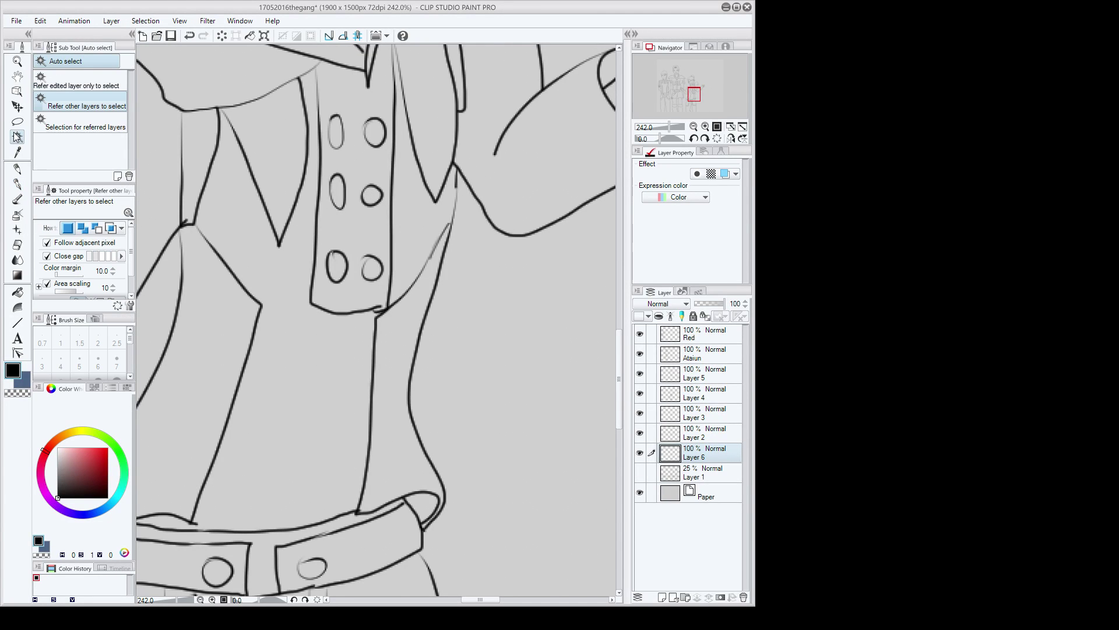
{"action": "left_click", "coordinate": [255, 225]}
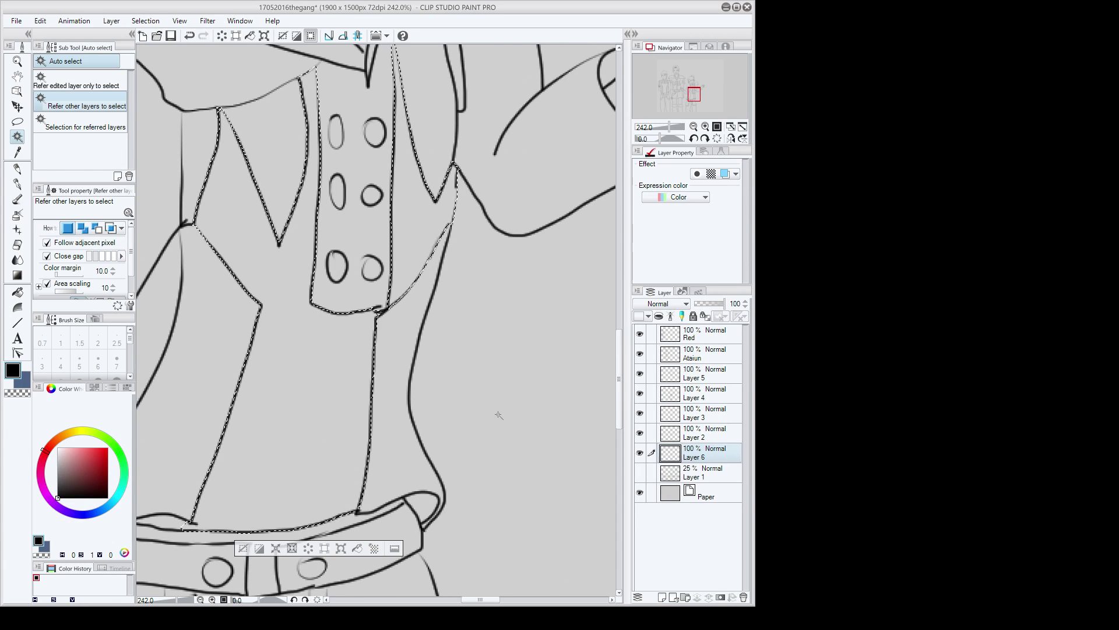
Step: Draw five thin, slightly curved horizontal stripes across the lower shirt inside the selection with the Mapping pen
{"action": "left_click", "coordinate": [17, 184]}
{"action": "scroll", "coordinate": [297, 355], "scroll_direction": "down", "scroll_amount": 1}
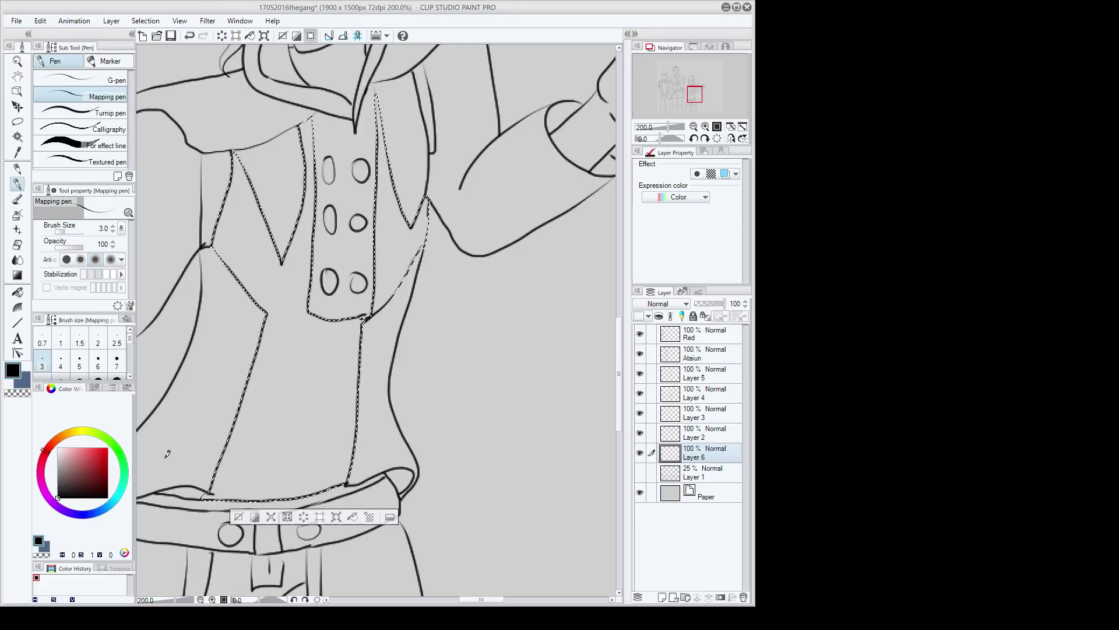
{"action": "left_click_drag", "start_coordinate": [259, 367], "coordinate": [356, 360]}
{"action": "left_click_drag", "start_coordinate": [251, 399], "coordinate": [356, 393]}
{"action": "left_click_drag", "start_coordinate": [233, 446], "coordinate": [353, 434]}
{"action": "left_click_drag", "start_coordinate": [222, 478], "coordinate": [338, 467]}
{"action": "left_click_drag", "start_coordinate": [276, 338], "coordinate": [353, 332]}
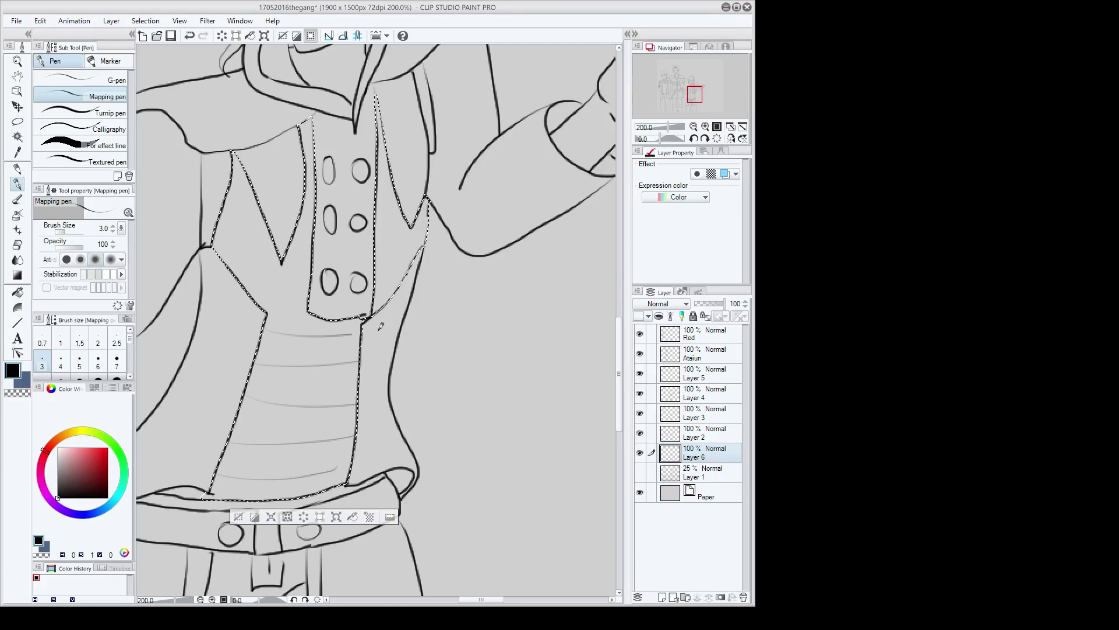
Step: Continue the thin horizontal stripes across the chest part of the shirt, on both sides of the buttoned panel
{"action": "left_click_drag", "start_coordinate": [245, 286], "coordinate": [308, 296]}
{"action": "left_click_drag", "start_coordinate": [374, 287], "coordinate": [402, 282]}
{"action": "left_click_drag", "start_coordinate": [233, 244], "coordinate": [460, 219]}
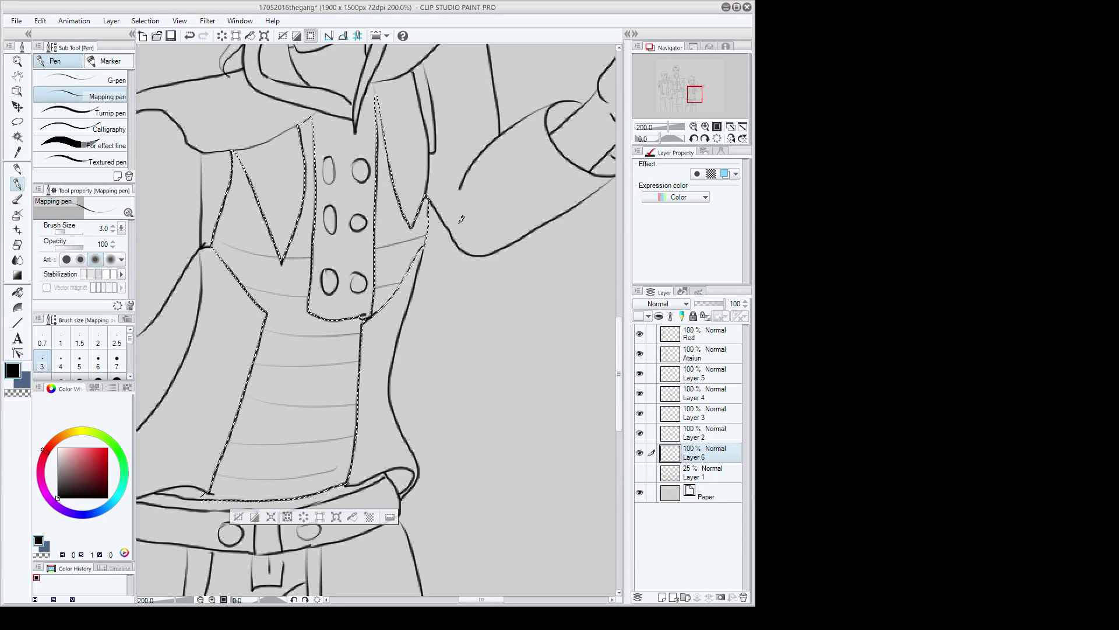
{"action": "left_click_drag", "start_coordinate": [227, 209], "coordinate": [433, 198]}
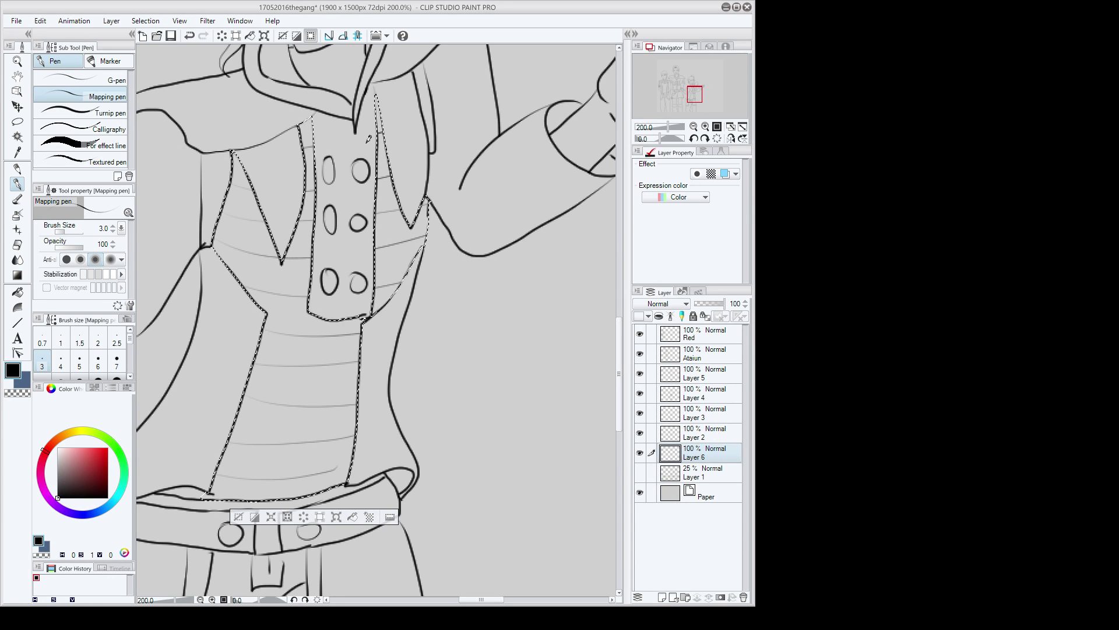
{"action": "scroll", "coordinate": [345, 217], "scroll_direction": "down", "scroll_amount": 2}
{"action": "scroll", "coordinate": [351, 265], "scroll_direction": "down", "scroll_amount": 2}
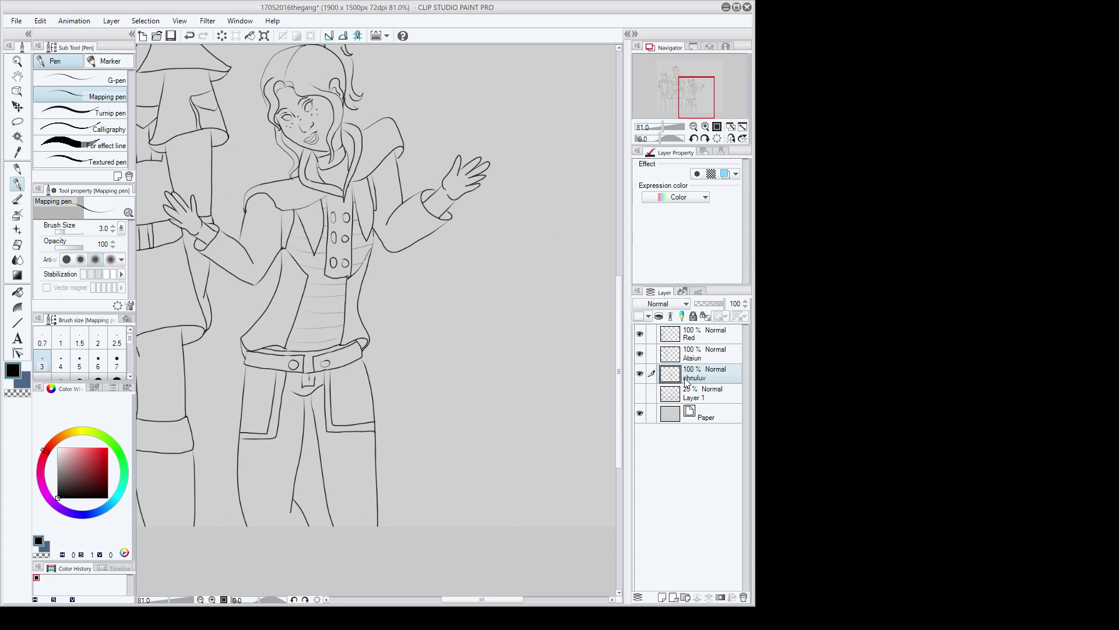
Step: Add four new layers directly above the Layer 1 sketch
{"action": "left_click", "coordinate": [678, 397]}
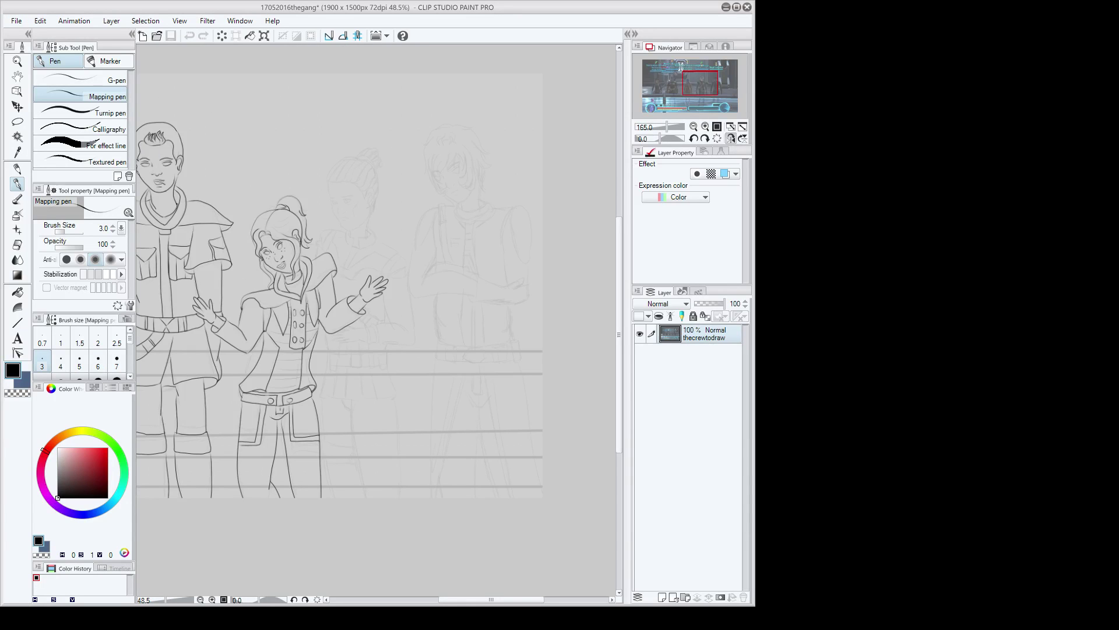
{"action": "scroll", "coordinate": [516, 449], "scroll_direction": "up", "scroll_amount": 3}
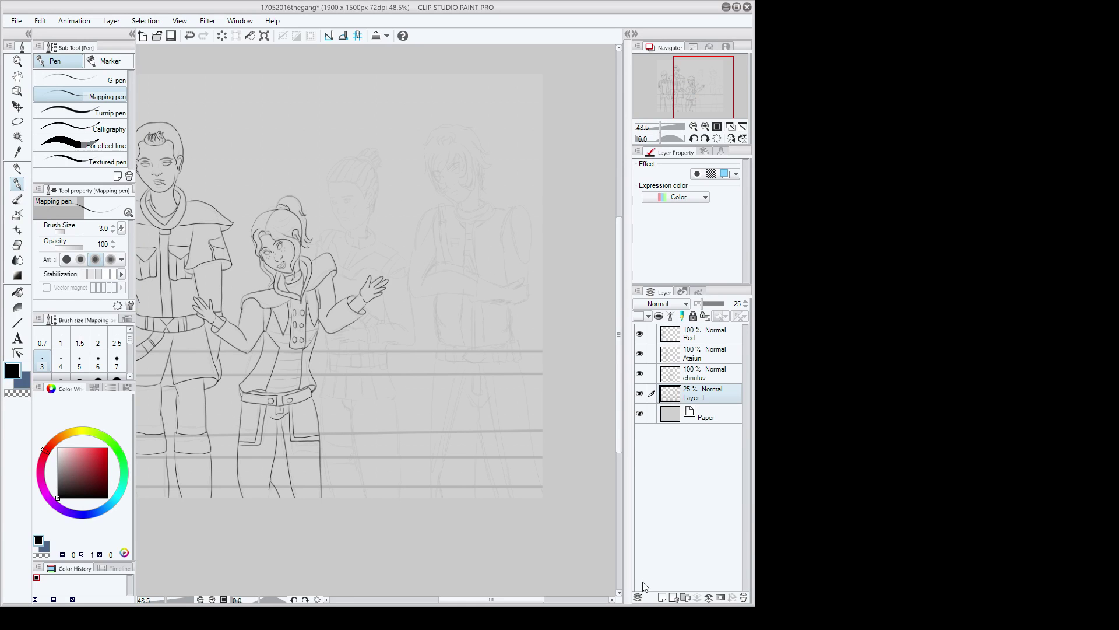
{"action": "left_click", "coordinate": [663, 597]}
{"action": "left_click", "coordinate": [664, 598]}
{"action": "left_click", "coordinate": [663, 597]}
{"action": "left_click", "coordinate": [664, 597]}
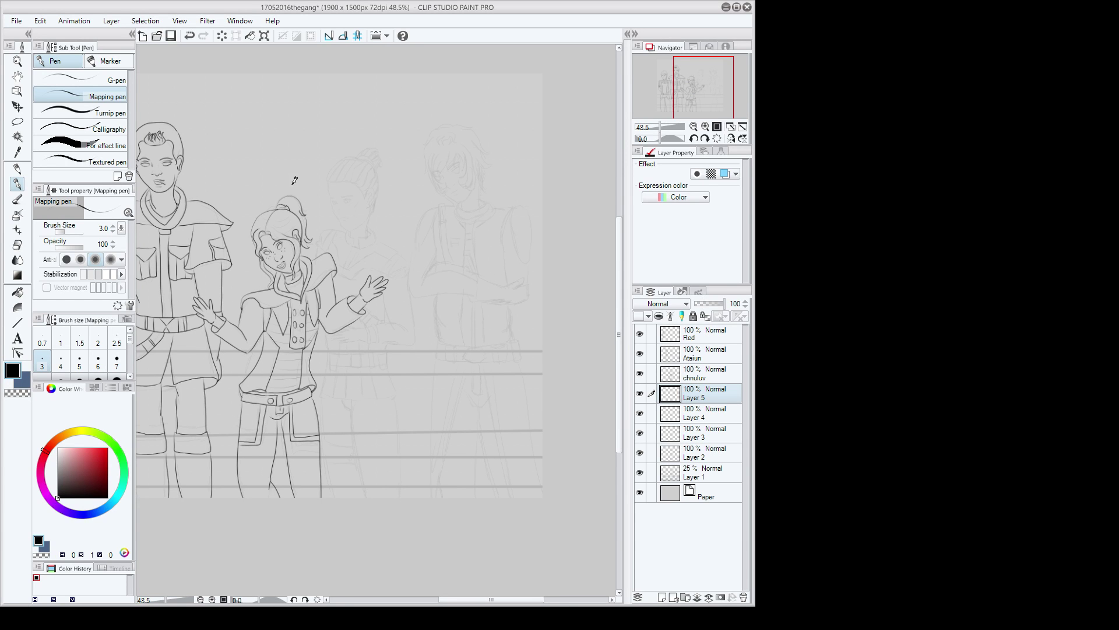
Step: Ink the eyebrows, nose and closed mouth of the next sketched figure on Layer 2 with the Mapping pen
{"action": "scroll", "coordinate": [299, 181], "scroll_direction": "up", "scroll_amount": 1}
{"action": "scroll", "coordinate": [323, 180], "scroll_direction": "up", "scroll_amount": 4}
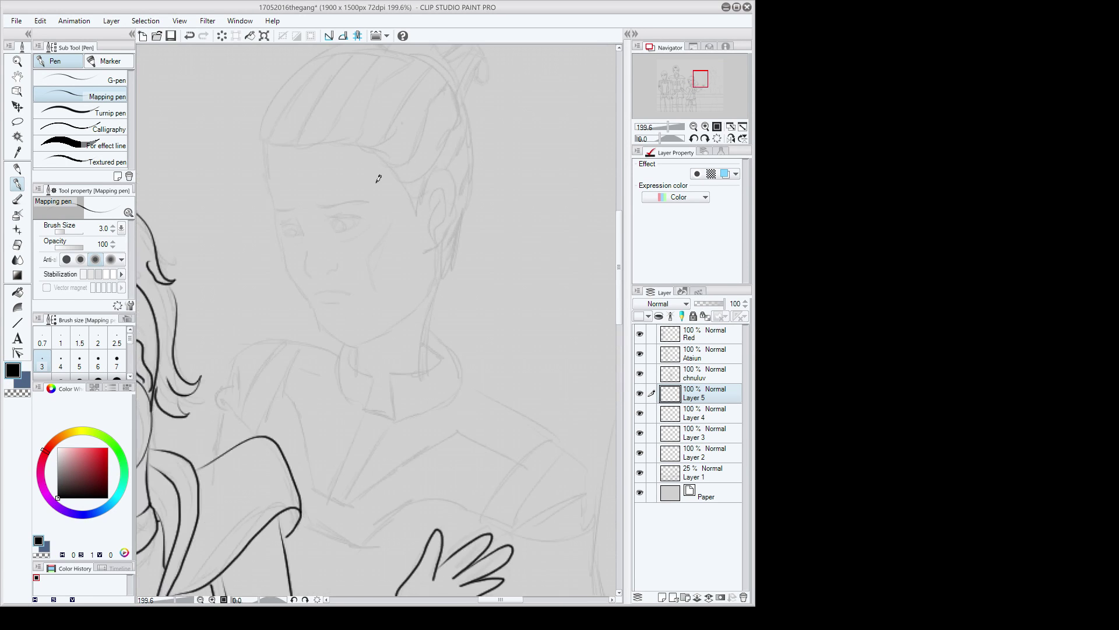
{"action": "scroll", "coordinate": [315, 207], "scroll_direction": "up", "scroll_amount": 1}
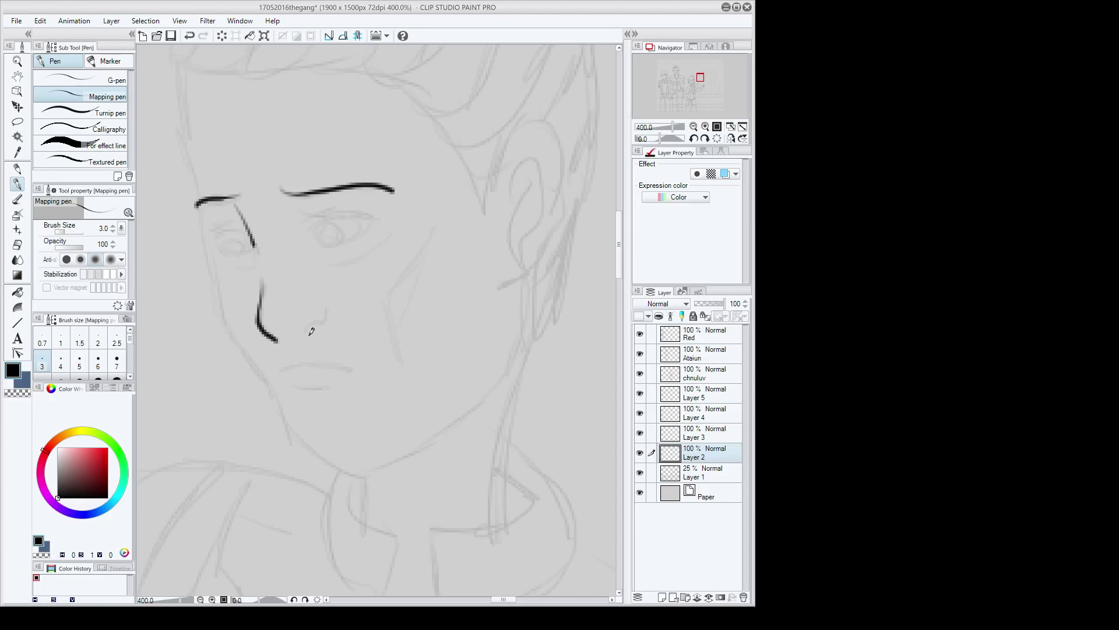
{"action": "left_click_drag", "start_coordinate": [304, 335], "coordinate": [336, 309]}
{"action": "mouse_move", "coordinate": [278, 371]}
{"action": "left_mouse_down"}
{"action": "mouse_move", "coordinate": [303, 360]}
{"action": "mouse_move", "coordinate": [357, 367]}
{"action": "left_mouse_up"}
{"action": "left_click_drag", "start_coordinate": [291, 386], "coordinate": [341, 381]}
Step: Ink both eyes of the figure, with lids, irises and dark pupils looking down to the side
{"action": "mouse_move", "coordinate": [307, 230]}
{"action": "left_mouse_down"}
{"action": "mouse_move", "coordinate": [327, 214]}
{"action": "mouse_move", "coordinate": [384, 220]}
{"action": "left_mouse_up"}
{"action": "left_click_drag", "start_coordinate": [316, 247], "coordinate": [371, 227]}
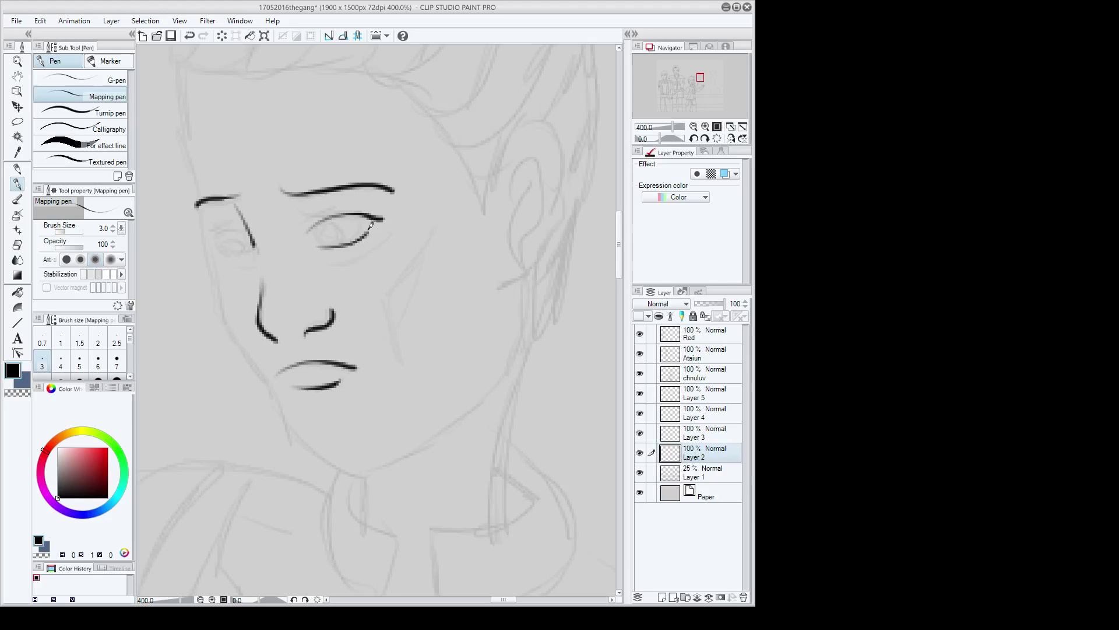
{"action": "left_click_drag", "start_coordinate": [208, 239], "coordinate": [252, 234]}
{"action": "left_click_drag", "start_coordinate": [211, 252], "coordinate": [254, 250]}
{"action": "mouse_move", "coordinate": [296, 217]}
{"action": "left_mouse_down"}
{"action": "mouse_move", "coordinate": [372, 206]}
{"action": "mouse_move", "coordinate": [348, 240]}
{"action": "mouse_move", "coordinate": [314, 233]}
{"action": "mouse_move", "coordinate": [324, 226]}
{"action": "mouse_move", "coordinate": [331, 240]}
{"action": "mouse_move", "coordinate": [318, 227]}
{"action": "mouse_move", "coordinate": [321, 236]}
{"action": "left_mouse_up"}
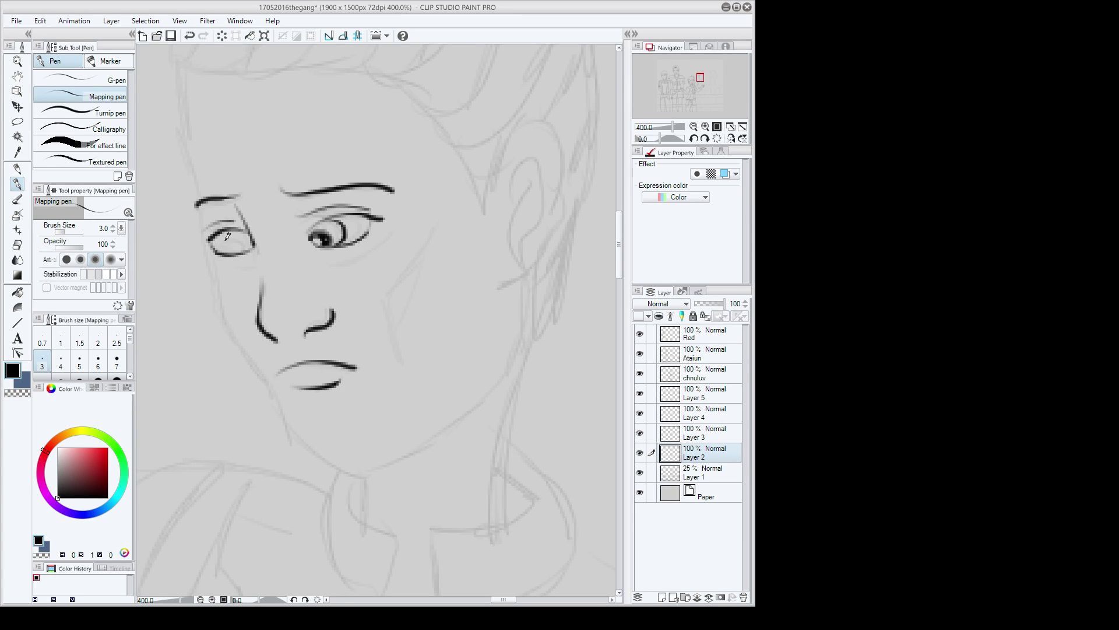
{"action": "mouse_move", "coordinate": [229, 224]}
{"action": "left_mouse_down"}
{"action": "mouse_move", "coordinate": [240, 240]}
{"action": "mouse_move", "coordinate": [234, 229]}
{"action": "mouse_move", "coordinate": [217, 245]}
{"action": "left_mouse_up"}
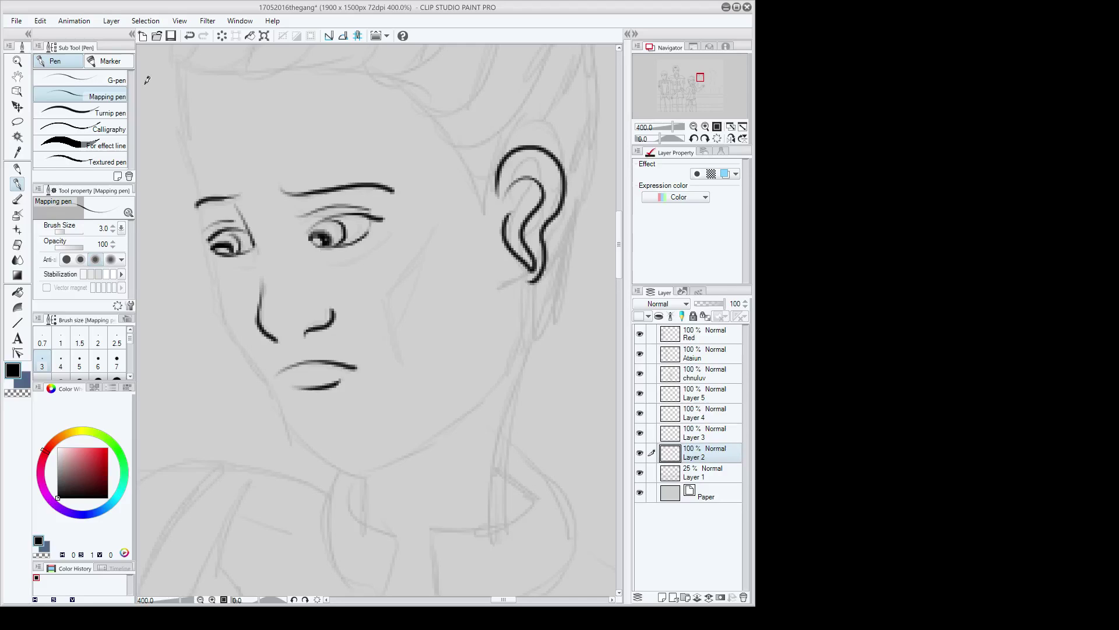
Step: Ink the face contour from forehead to jaw and the neck line below the ear, and save the file
{"action": "mouse_move", "coordinate": [179, 66]}
{"action": "left_mouse_down"}
{"action": "mouse_move", "coordinate": [178, 151]}
{"action": "mouse_move", "coordinate": [205, 288]}
{"action": "mouse_move", "coordinate": [295, 432]}
{"action": "mouse_move", "coordinate": [355, 469]}
{"action": "mouse_move", "coordinate": [398, 455]}
{"action": "mouse_move", "coordinate": [482, 403]}
{"action": "mouse_move", "coordinate": [512, 342]}
{"action": "left_mouse_up"}
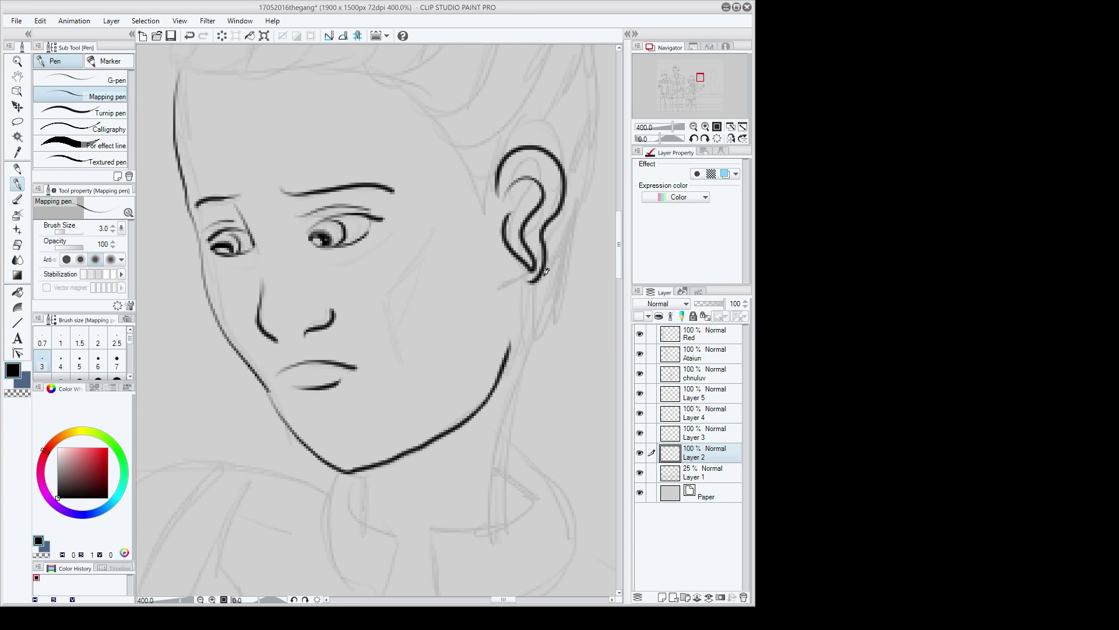
{"action": "left_click_drag", "start_coordinate": [548, 270], "coordinate": [527, 406]}
{"action": "scroll", "coordinate": [307, 214], "scroll_direction": "down", "scroll_amount": 4}
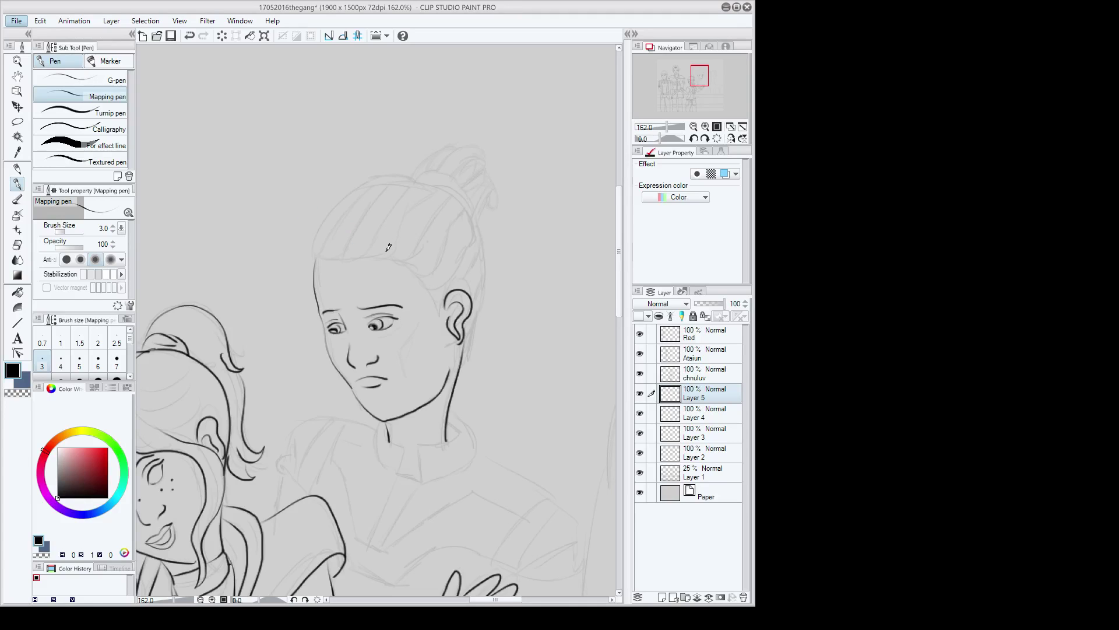
{"action": "key", "text": "ctrl+s"}
Step: Ink the swept-back hair strands around the ear and above the forehead on Layer 5
{"action": "scroll", "coordinate": [388, 247], "scroll_direction": "up", "scroll_amount": 3}
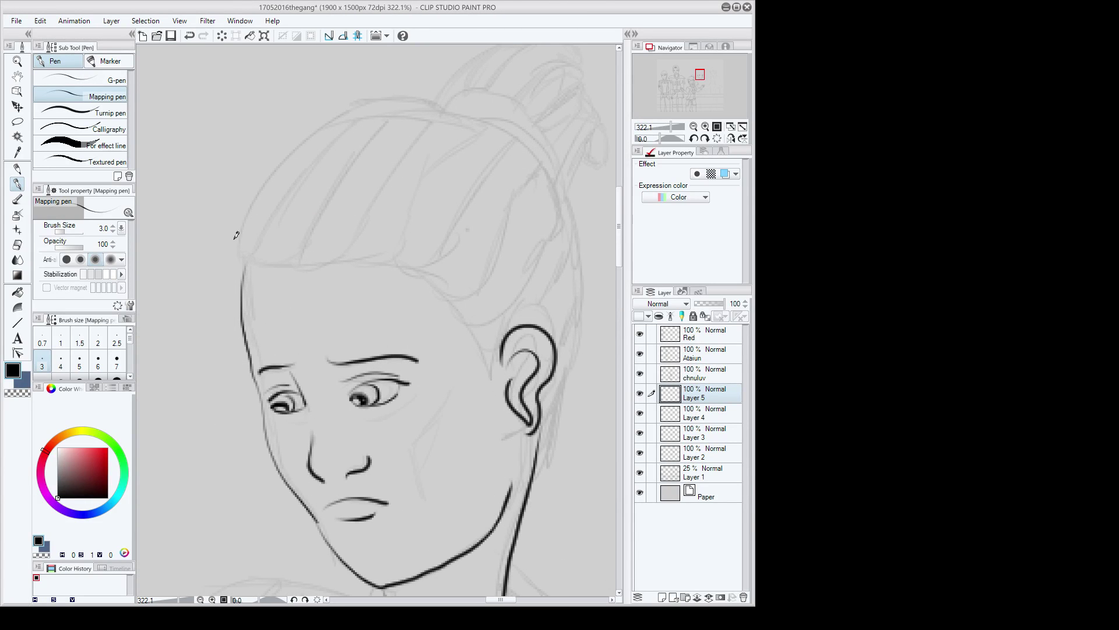
{"action": "mouse_move", "coordinate": [450, 306]}
{"action": "left_mouse_down"}
{"action": "mouse_move", "coordinate": [510, 305]}
{"action": "mouse_move", "coordinate": [557, 237]}
{"action": "mouse_move", "coordinate": [561, 200]}
{"action": "mouse_move", "coordinate": [543, 168]}
{"action": "mouse_move", "coordinate": [479, 292]}
{"action": "mouse_move", "coordinate": [447, 306]}
{"action": "left_mouse_up"}
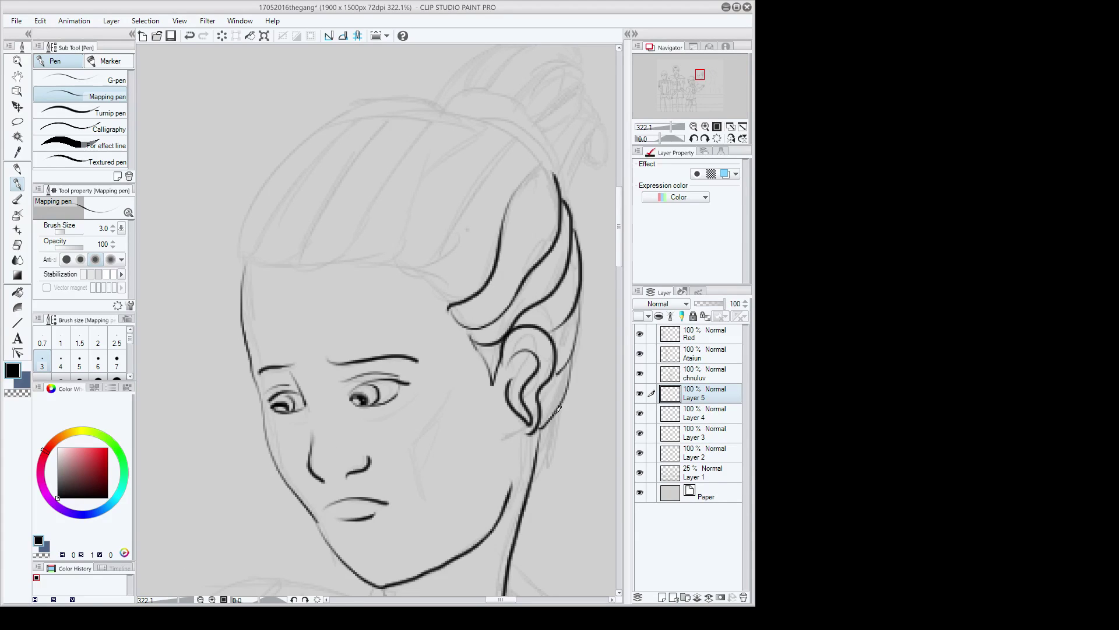
{"action": "left_click_drag", "start_coordinate": [567, 395], "coordinate": [542, 442]}
{"action": "mouse_move", "coordinate": [420, 270]}
{"action": "left_mouse_down"}
{"action": "mouse_move", "coordinate": [454, 303]}
{"action": "mouse_move", "coordinate": [490, 172]}
{"action": "mouse_move", "coordinate": [524, 137]}
{"action": "left_mouse_up"}
{"action": "mouse_move", "coordinate": [419, 272]}
{"action": "left_mouse_down"}
{"action": "mouse_move", "coordinate": [395, 259]}
{"action": "mouse_move", "coordinate": [455, 140]}
{"action": "mouse_move", "coordinate": [492, 132]}
{"action": "left_mouse_up"}
{"action": "left_click_drag", "start_coordinate": [356, 230], "coordinate": [438, 128]}
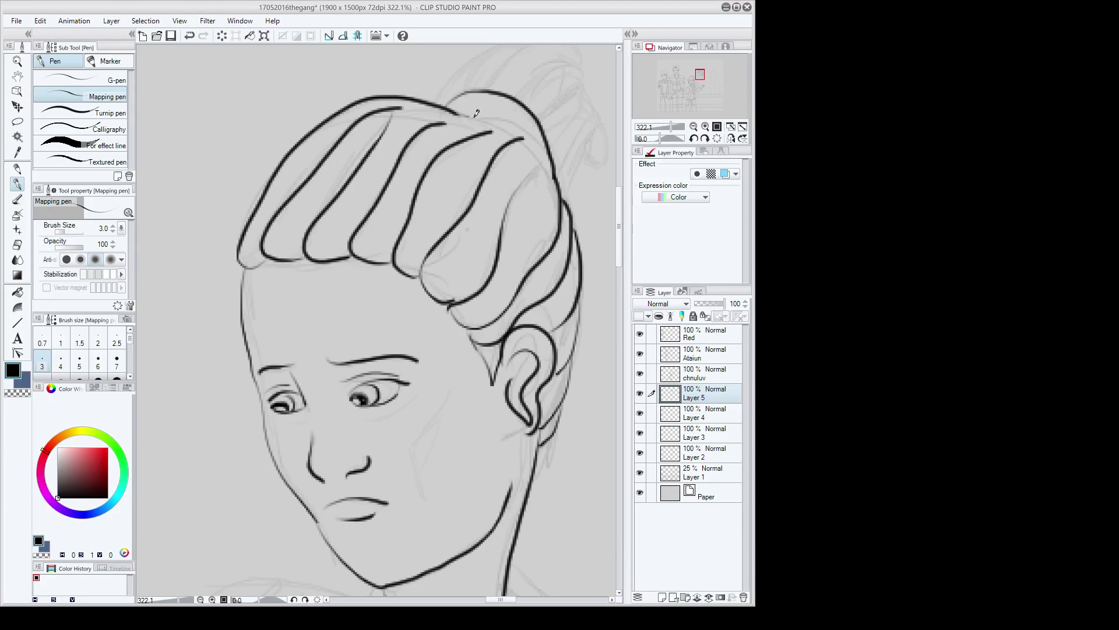
Step: Ink the band lines at the base of the topknot and its front strands curling over at the tips
{"action": "mouse_move", "coordinate": [470, 110]}
{"action": "left_mouse_down"}
{"action": "mouse_move", "coordinate": [516, 135]}
{"action": "mouse_move", "coordinate": [542, 165]}
{"action": "left_mouse_up"}
{"action": "left_click_drag", "start_coordinate": [462, 109], "coordinate": [523, 128]}
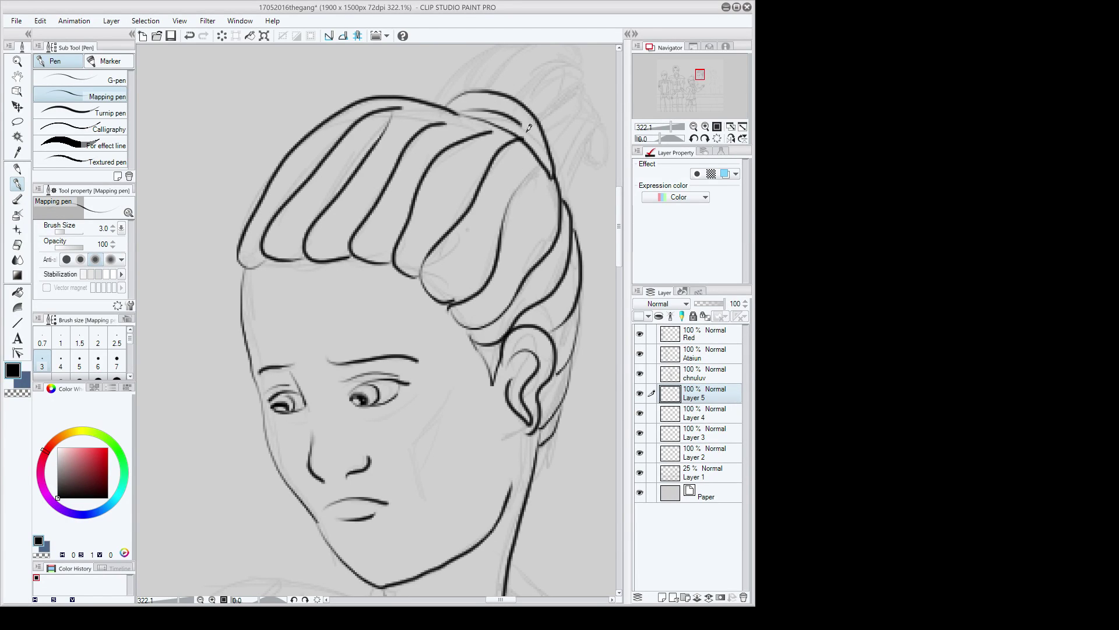
{"action": "scroll", "coordinate": [532, 124], "scroll_direction": "down", "scroll_amount": 3}
{"action": "scroll", "coordinate": [437, 187], "scroll_direction": "up", "scroll_amount": 4}
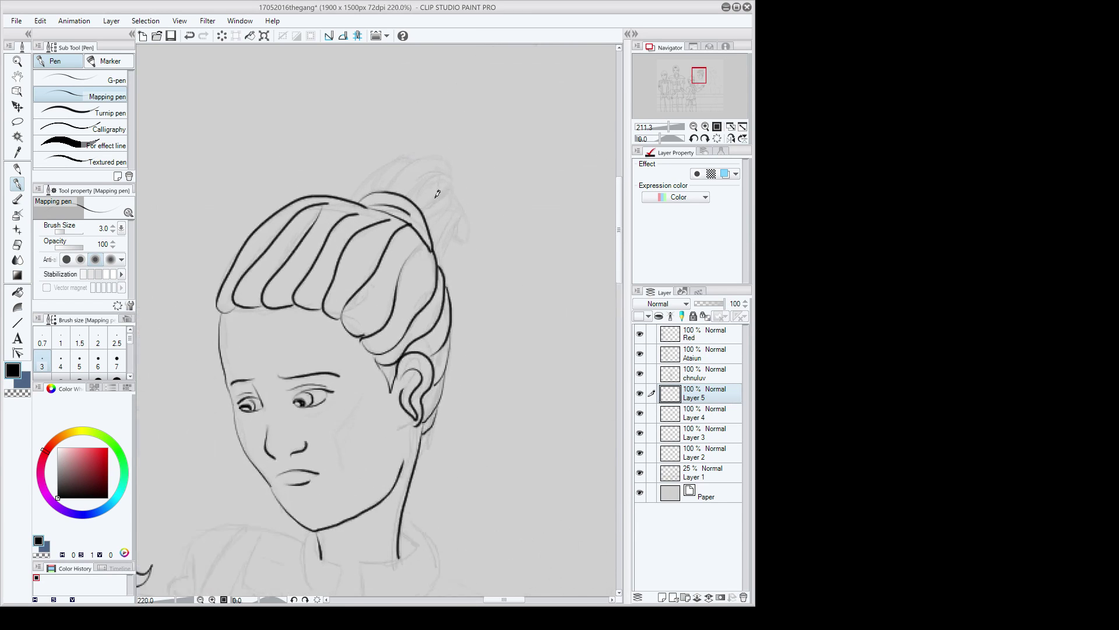
{"action": "scroll", "coordinate": [412, 193], "scroll_direction": "up", "scroll_amount": 1}
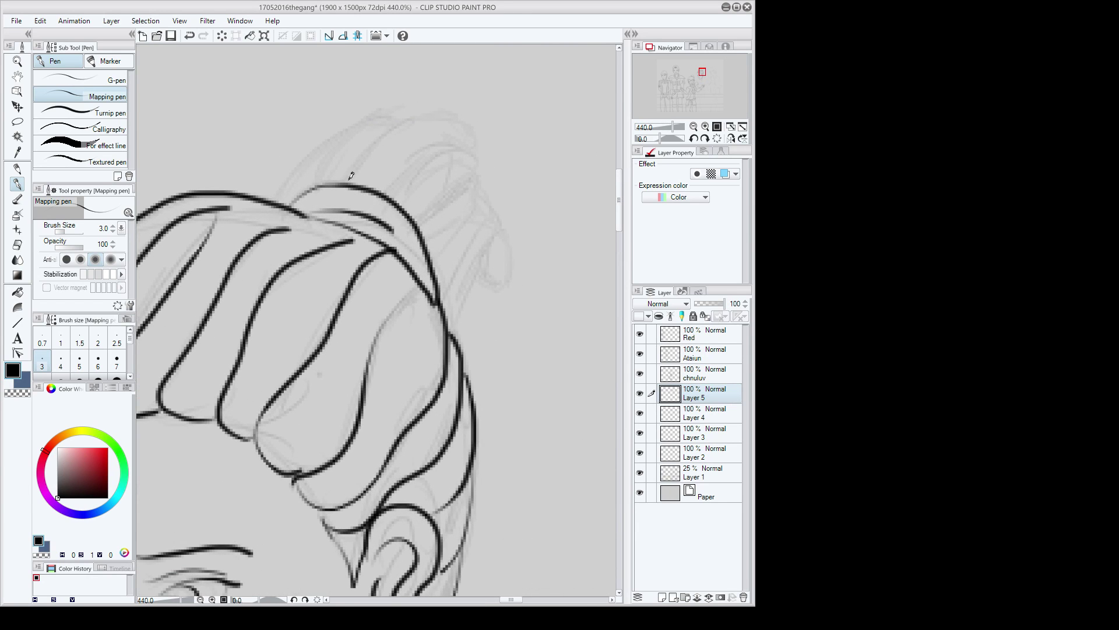
{"action": "mouse_move", "coordinate": [350, 178]}
{"action": "left_mouse_down"}
{"action": "mouse_move", "coordinate": [421, 118]}
{"action": "mouse_move", "coordinate": [461, 109]}
{"action": "left_mouse_up"}
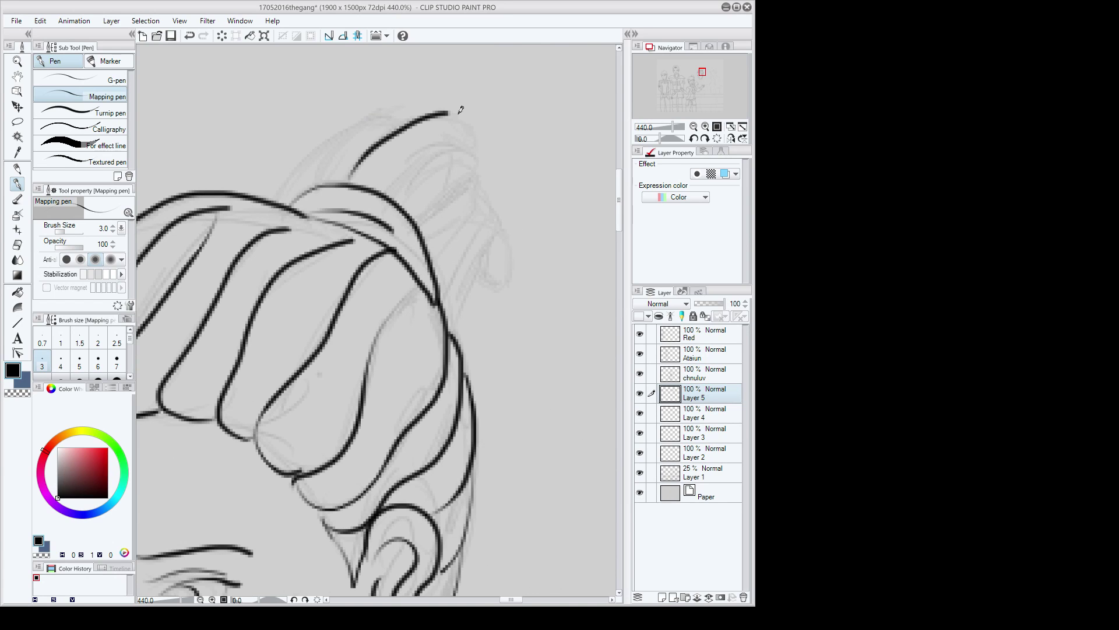
{"action": "left_click_drag", "start_coordinate": [460, 109], "coordinate": [499, 143]}
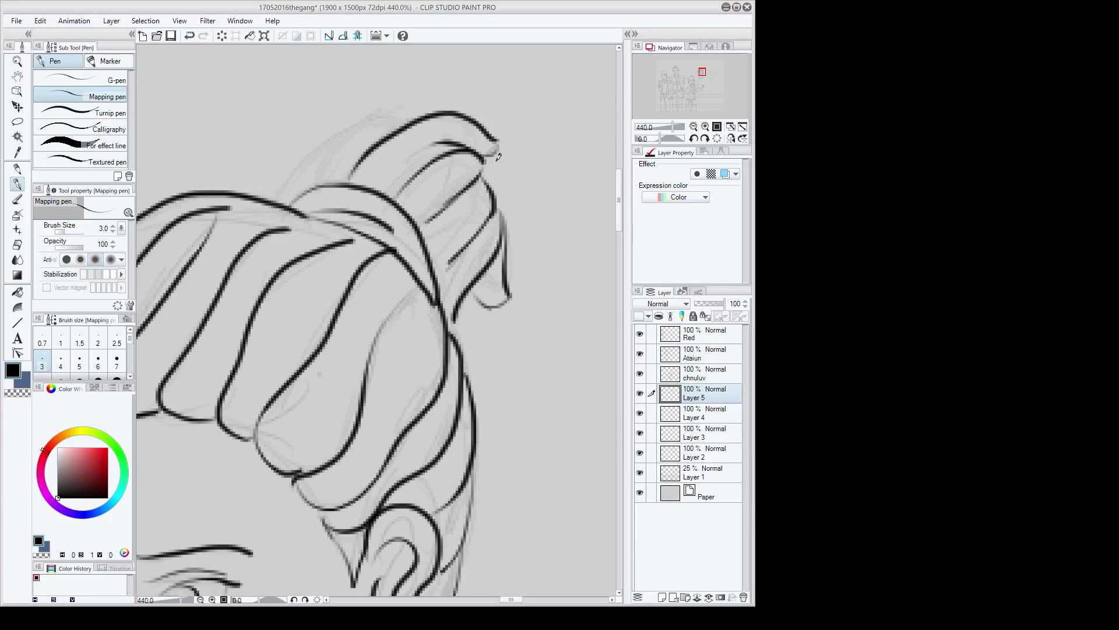
Step: Ink the back strand and outer outline of the topknot down to the head, and save the file
{"action": "mouse_move", "coordinate": [434, 111]}
{"action": "left_mouse_down"}
{"action": "mouse_move", "coordinate": [384, 112]}
{"action": "mouse_move", "coordinate": [324, 185]}
{"action": "left_mouse_up"}
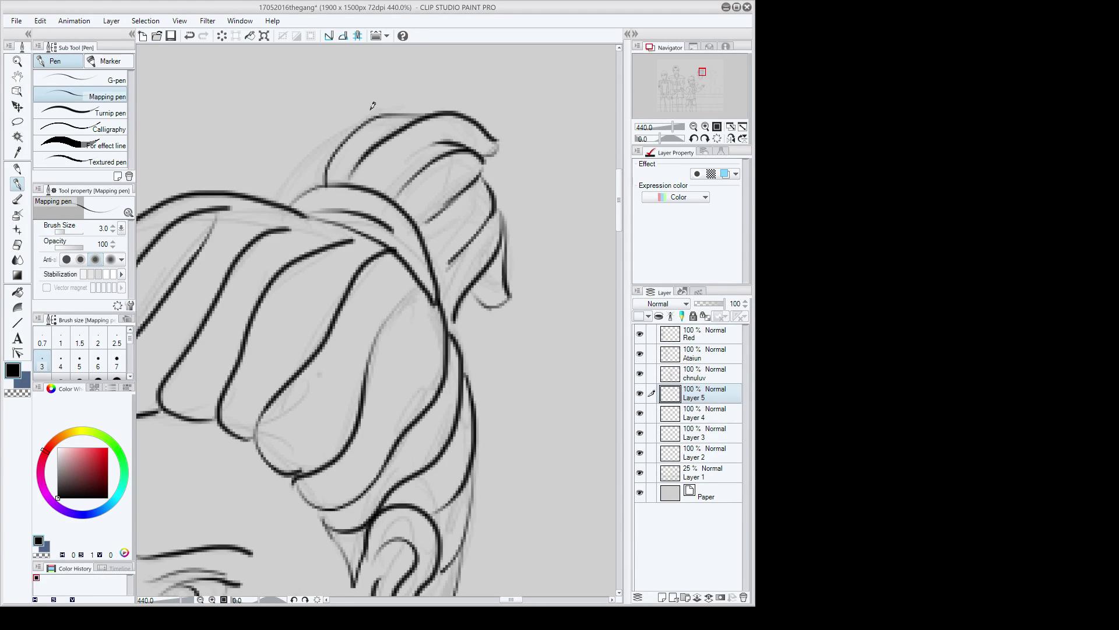
{"action": "mouse_move", "coordinate": [378, 113]}
{"action": "left_mouse_down"}
{"action": "mouse_move", "coordinate": [308, 148]}
{"action": "mouse_move", "coordinate": [285, 204]}
{"action": "left_mouse_up"}
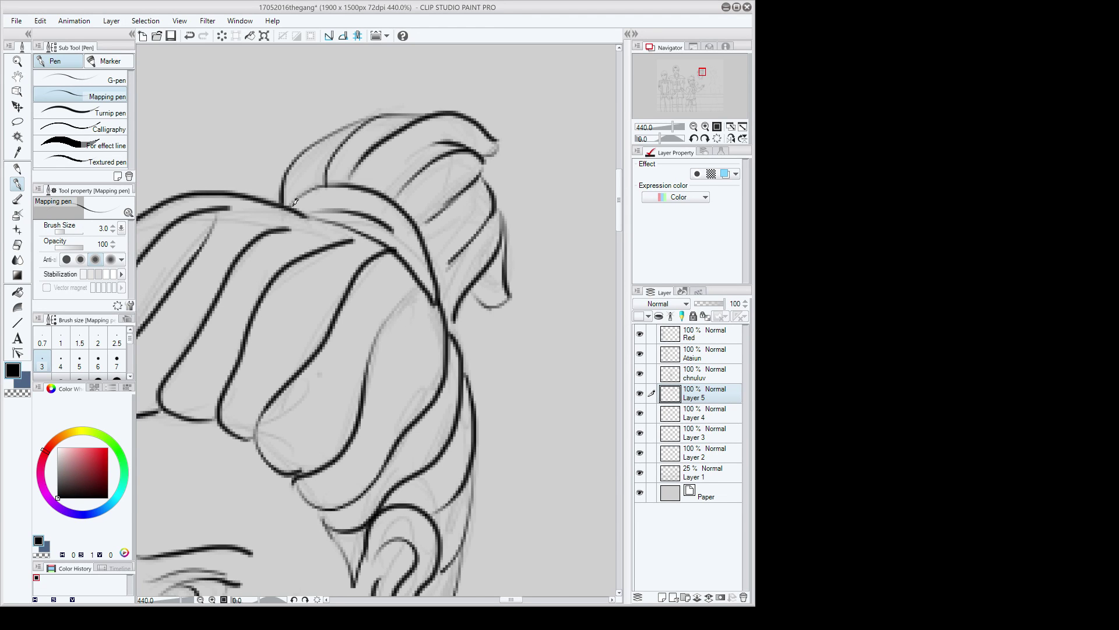
{"action": "scroll", "coordinate": [297, 204], "scroll_direction": "down", "scroll_amount": 1}
{"action": "scroll", "coordinate": [298, 205], "scroll_direction": "down", "scroll_amount": 3}
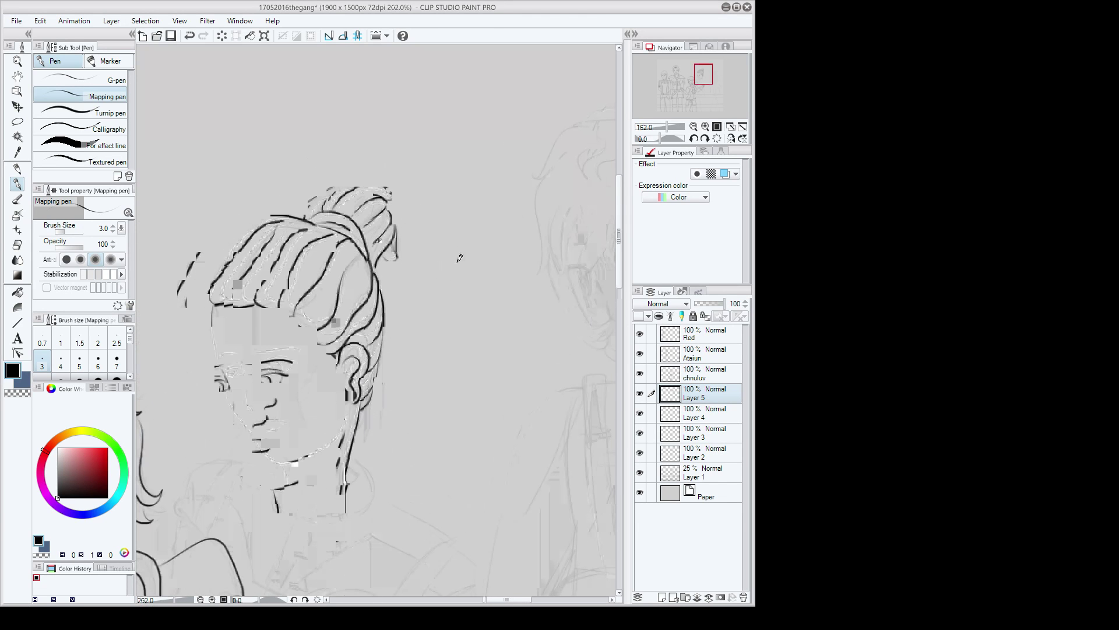
{"action": "scroll", "coordinate": [460, 257], "scroll_direction": "down", "scroll_amount": 5}
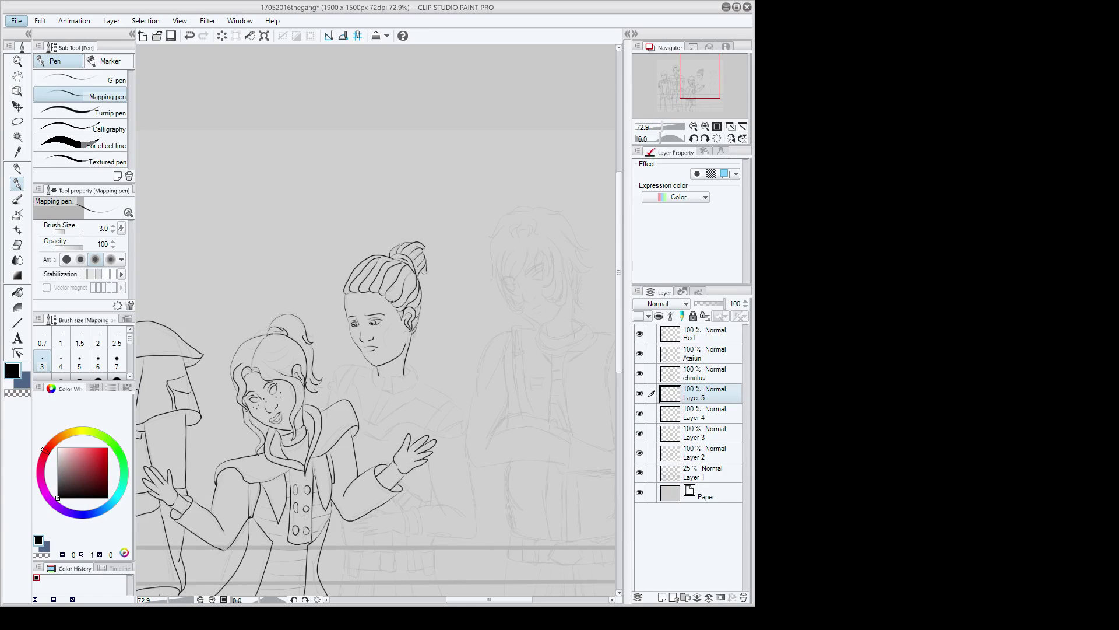
{"action": "key", "text": "ctrl+s"}
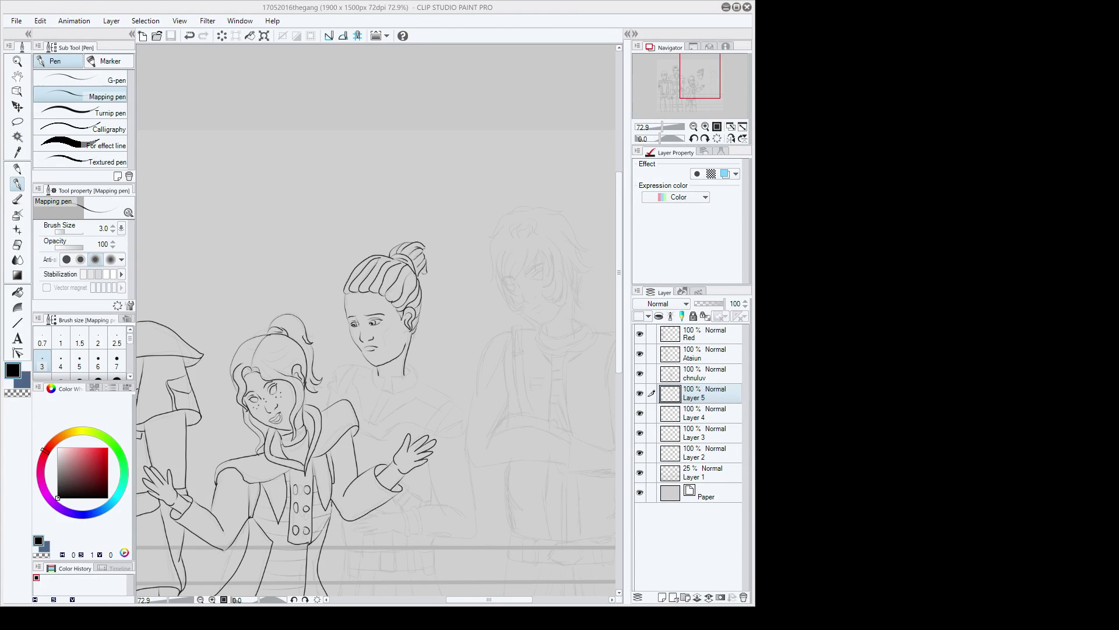
Step: Ink the figure's open standing collar around the neck on Layer 3, and save the file
{"action": "scroll", "coordinate": [488, 448], "scroll_direction": "up", "scroll_amount": 5}
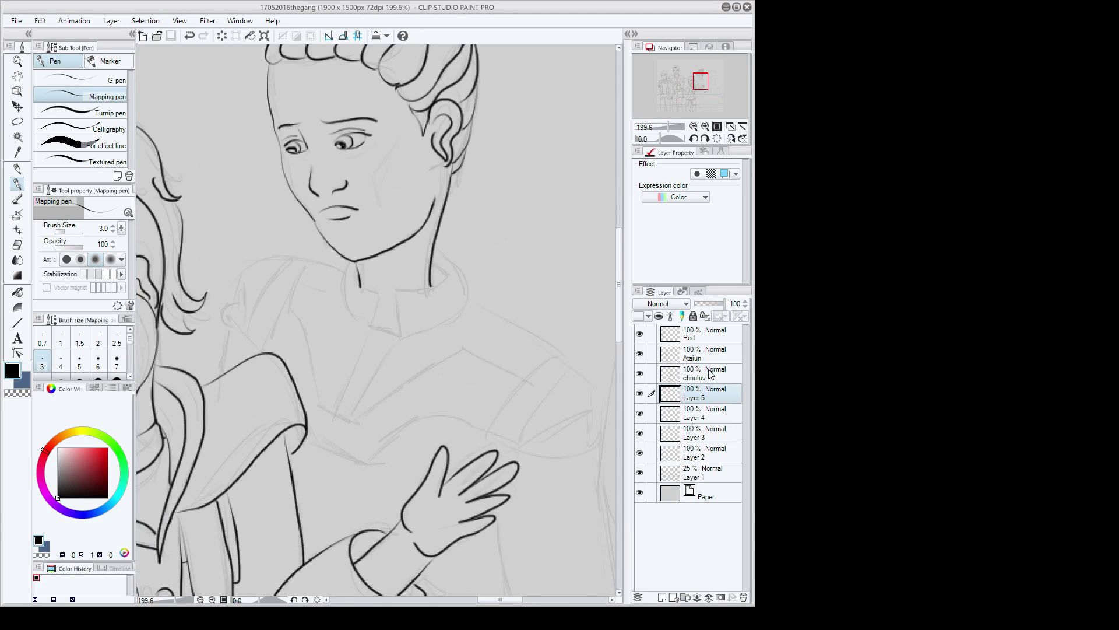
{"action": "left_click", "coordinate": [700, 432]}
{"action": "scroll", "coordinate": [438, 305], "scroll_direction": "up", "scroll_amount": 3}
{"action": "mouse_move", "coordinate": [429, 263]}
{"action": "left_mouse_down"}
{"action": "mouse_move", "coordinate": [366, 312]}
{"action": "mouse_move", "coordinate": [371, 359]}
{"action": "mouse_move", "coordinate": [448, 249]}
{"action": "mouse_move", "coordinate": [434, 229]}
{"action": "left_mouse_up"}
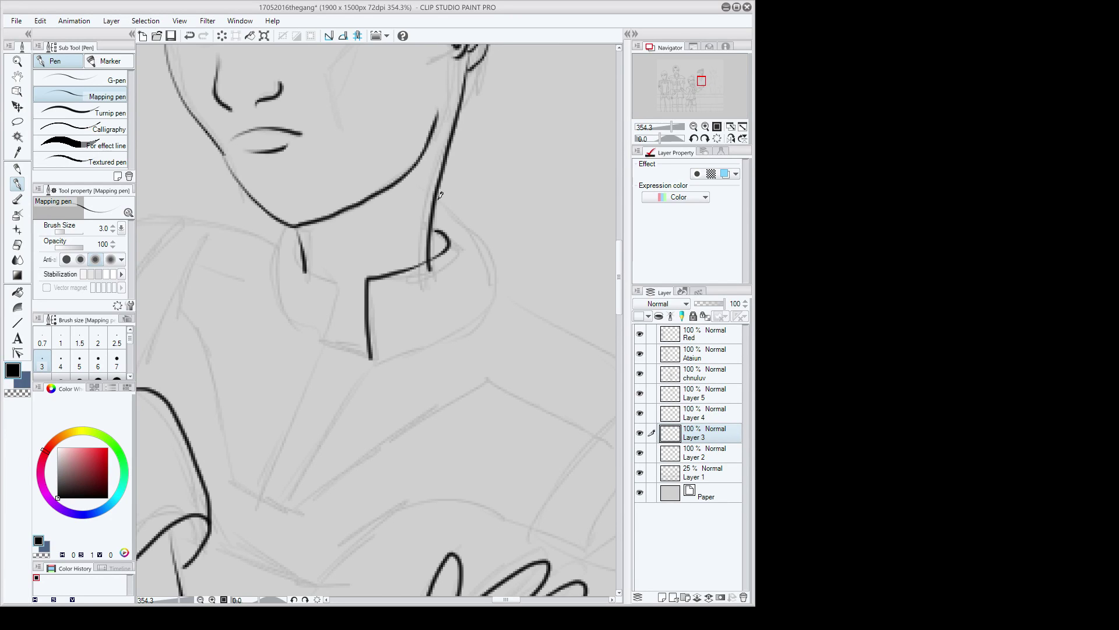
{"action": "left_click_drag", "start_coordinate": [441, 201], "coordinate": [371, 357]}
{"action": "left_click_drag", "start_coordinate": [292, 229], "coordinate": [340, 278]}
{"action": "mouse_move", "coordinate": [337, 329]}
{"action": "left_mouse_down"}
{"action": "mouse_move", "coordinate": [363, 329]}
{"action": "mouse_move", "coordinate": [368, 352]}
{"action": "left_mouse_up"}
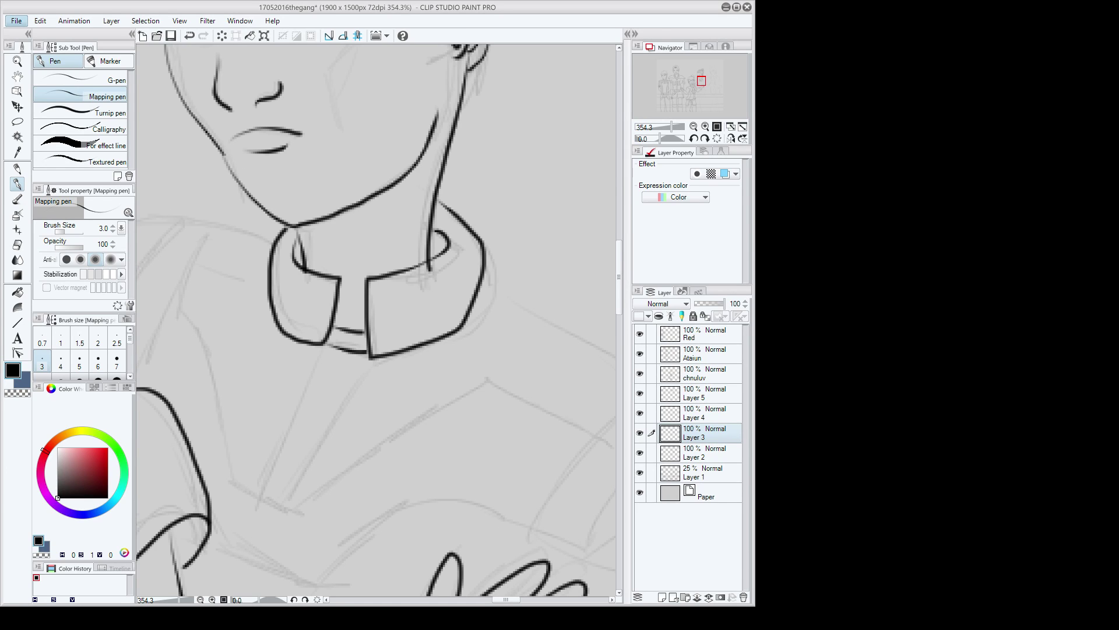
{"action": "key", "text": "ctrl+s"}
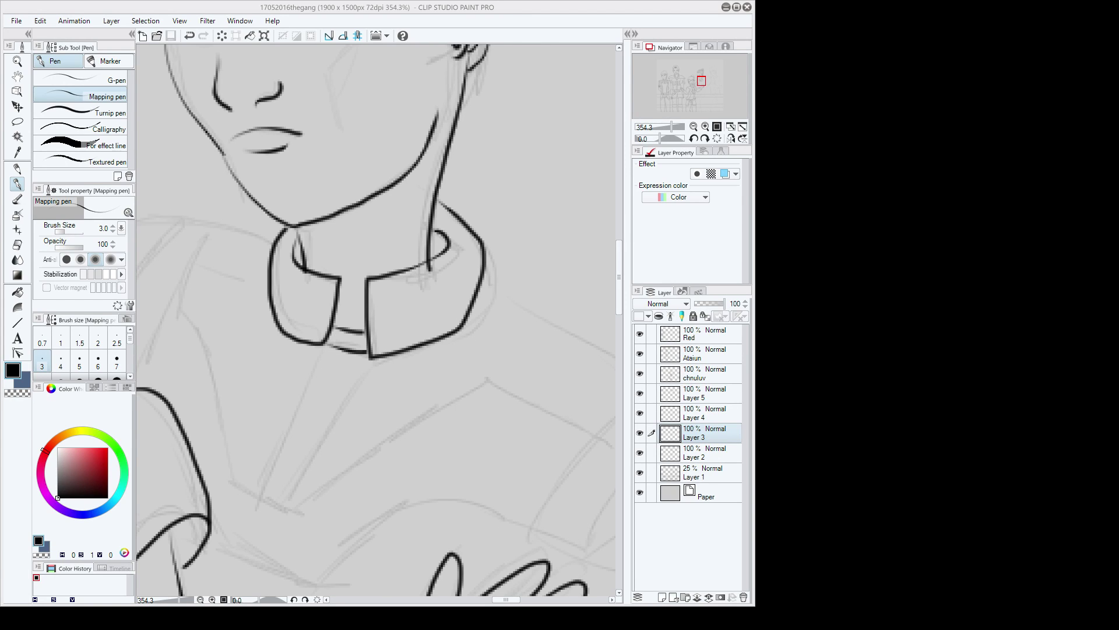
Step: Ink the tapered placket below the collar and the shoulder and yoke lines on both sides of it
{"action": "scroll", "coordinate": [376, 321], "scroll_direction": "down", "scroll_amount": 1}
{"action": "mouse_move", "coordinate": [325, 295]}
{"action": "left_mouse_down"}
{"action": "mouse_move", "coordinate": [271, 437]}
{"action": "mouse_move", "coordinate": [294, 451]}
{"action": "mouse_move", "coordinate": [374, 300]}
{"action": "left_mouse_up"}
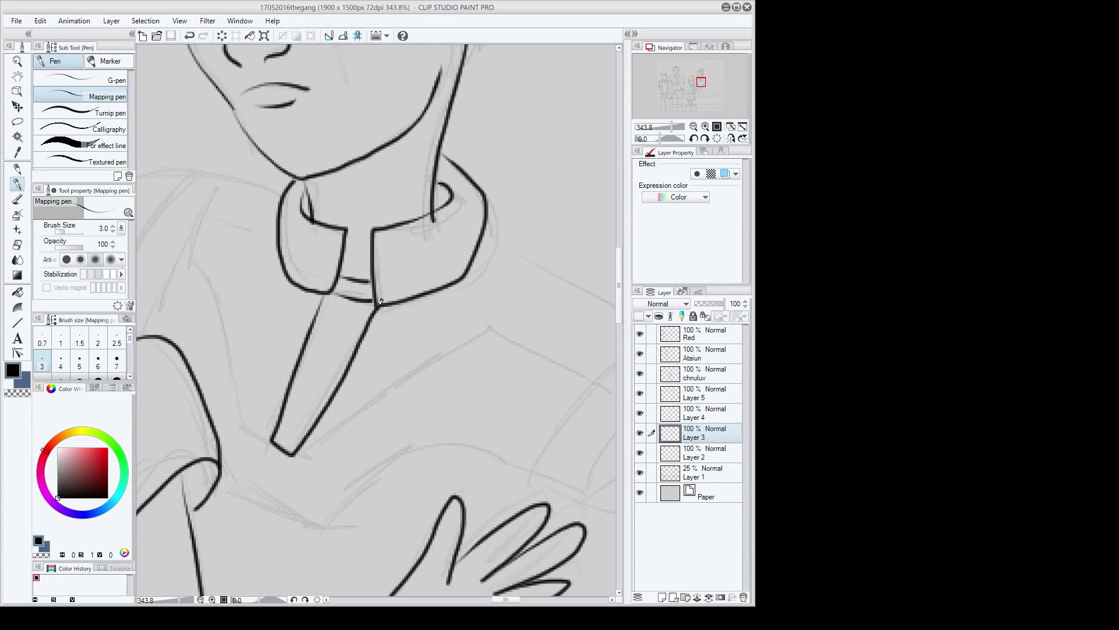
{"action": "scroll", "coordinate": [345, 432], "scroll_direction": "down", "scroll_amount": 2}
{"action": "scroll", "coordinate": [346, 433], "scroll_direction": "down", "scroll_amount": 1}
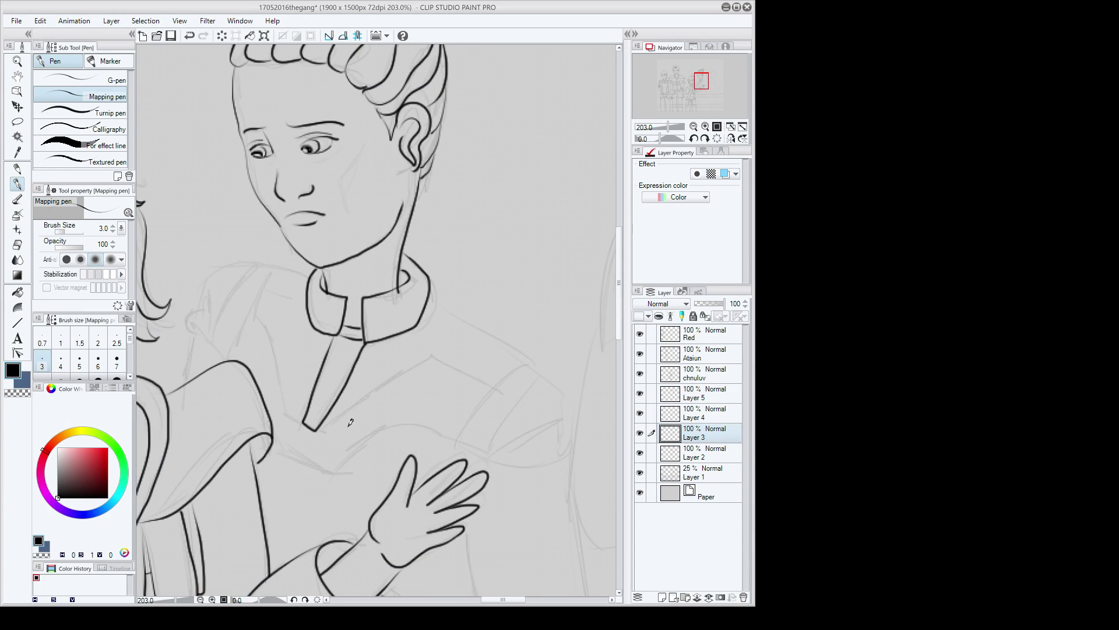
{"action": "left_click_drag", "start_coordinate": [317, 432], "coordinate": [495, 388]}
{"action": "left_click_drag", "start_coordinate": [429, 286], "coordinate": [526, 363]}
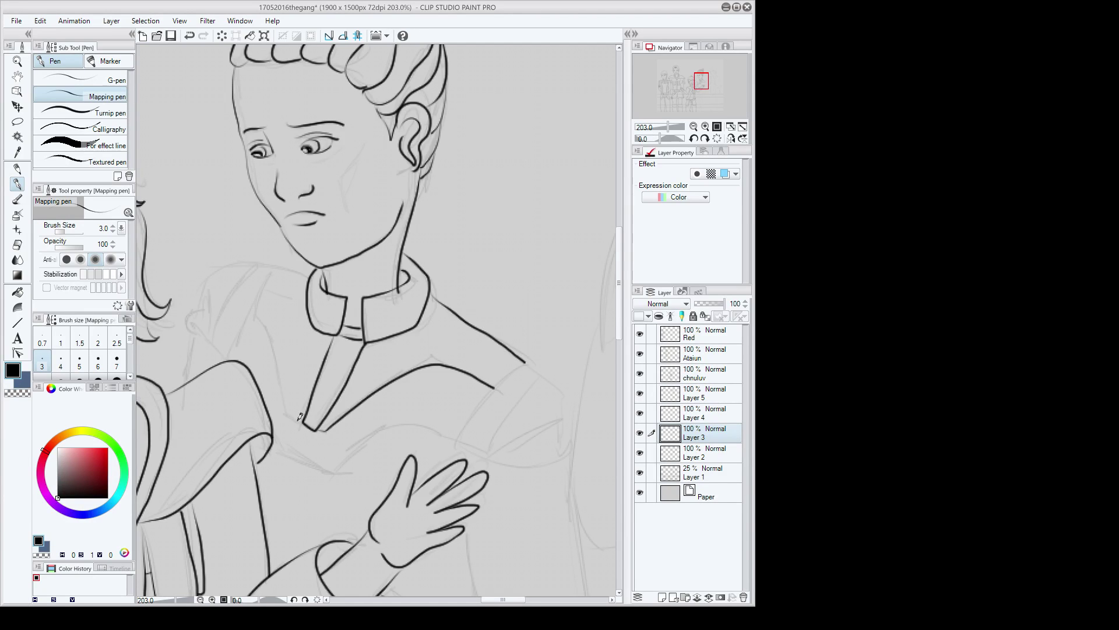
{"action": "left_click_drag", "start_coordinate": [302, 421], "coordinate": [263, 309]}
{"action": "left_click_drag", "start_coordinate": [263, 308], "coordinate": [315, 274]}
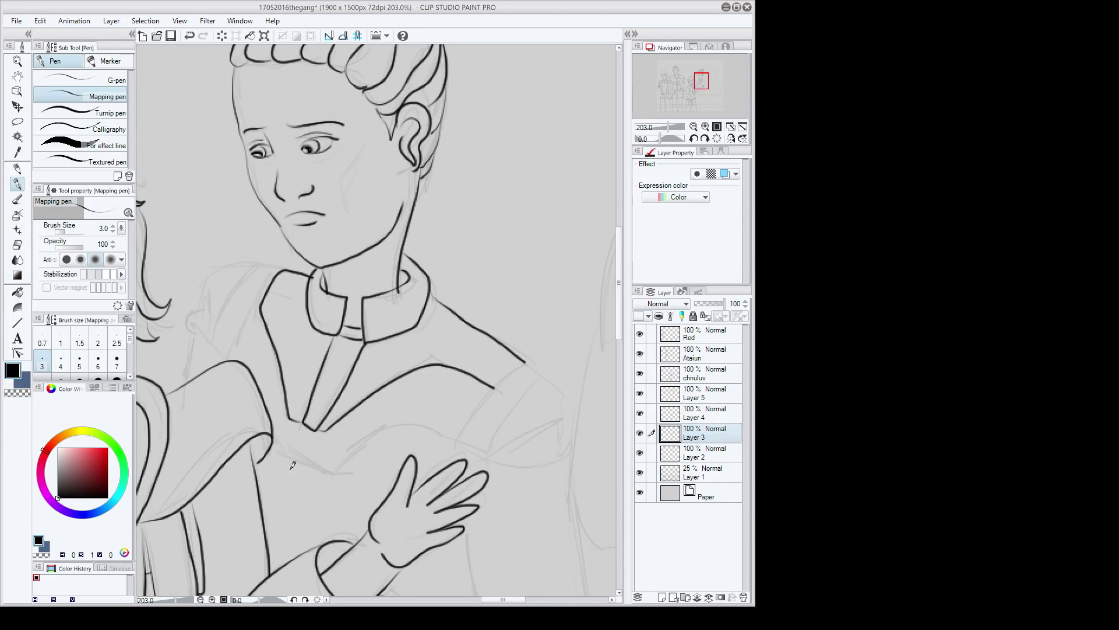
Step: Ink the lower edge of the chest panel and the bands and rounded caps on both shoulders
{"action": "mouse_move", "coordinate": [270, 447]}
{"action": "left_mouse_down"}
{"action": "mouse_move", "coordinate": [341, 471]}
{"action": "mouse_move", "coordinate": [390, 426]}
{"action": "left_mouse_up"}
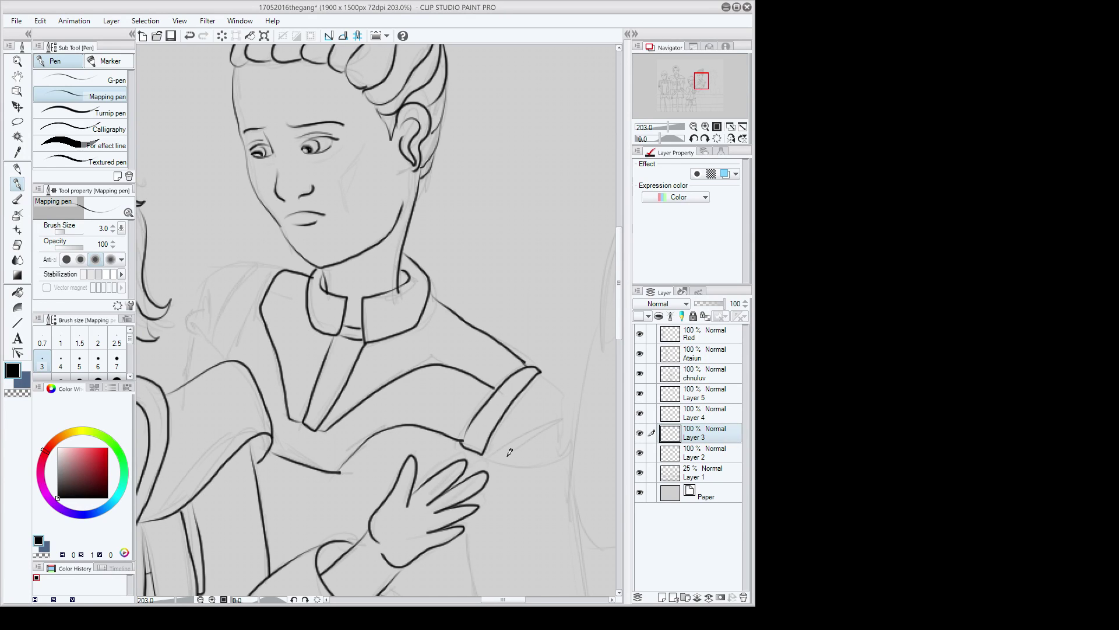
{"action": "mouse_move", "coordinate": [229, 357]}
{"action": "left_mouse_down"}
{"action": "mouse_move", "coordinate": [190, 328]}
{"action": "mouse_move", "coordinate": [196, 298]}
{"action": "mouse_move", "coordinate": [218, 272]}
{"action": "mouse_move", "coordinate": [249, 263]}
{"action": "mouse_move", "coordinate": [210, 336]}
{"action": "left_mouse_up"}
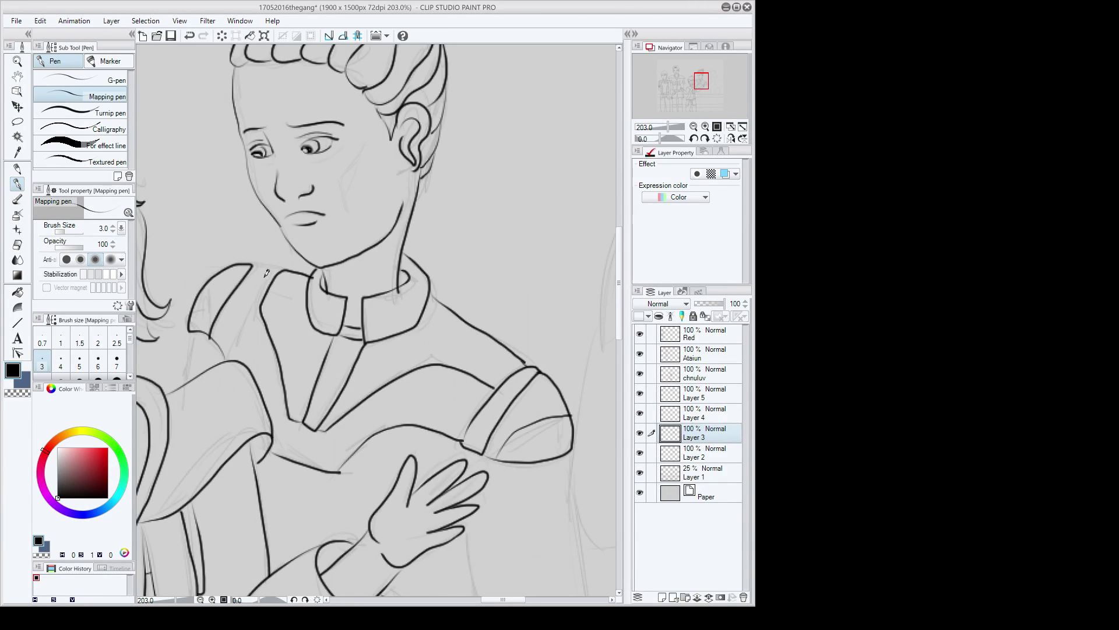
{"action": "mouse_move", "coordinate": [252, 265]}
{"action": "left_mouse_down"}
{"action": "mouse_move", "coordinate": [281, 269]}
{"action": "mouse_move", "coordinate": [223, 356]}
{"action": "mouse_move", "coordinate": [209, 281]}
{"action": "left_mouse_up"}
{"action": "scroll", "coordinate": [186, 338], "scroll_direction": "up", "scroll_amount": 5}
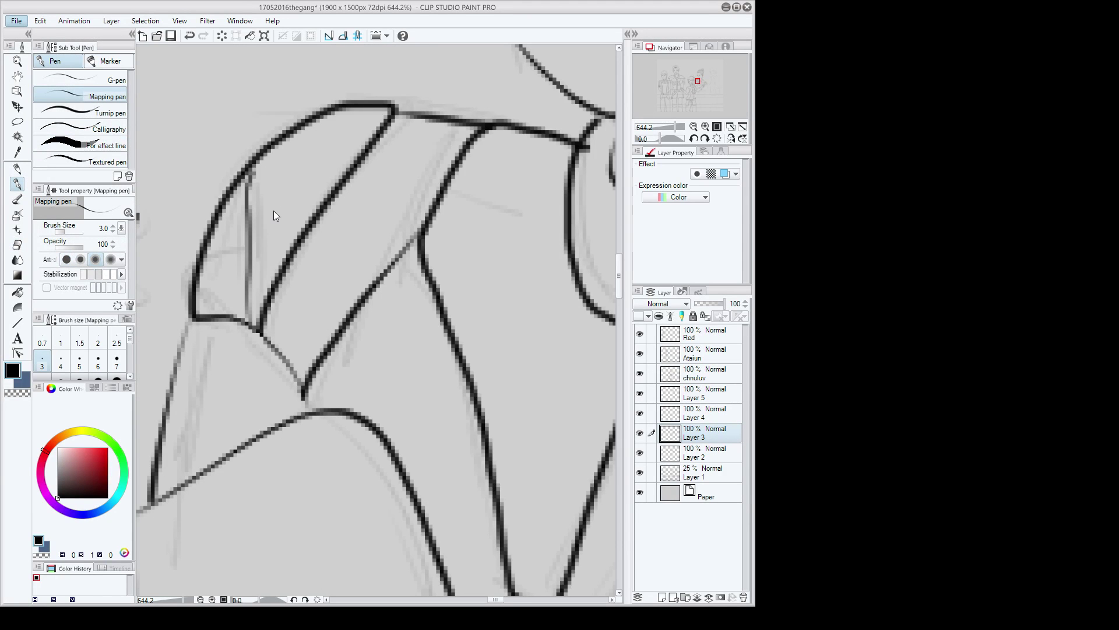
Step: Ink the torso side below the raised hand, the hanging upper arm, and the bent elbow and forearm
{"action": "scroll", "coordinate": [278, 205], "scroll_direction": "down", "scroll_amount": 1}
{"action": "scroll", "coordinate": [279, 205], "scroll_direction": "down", "scroll_amount": 15}
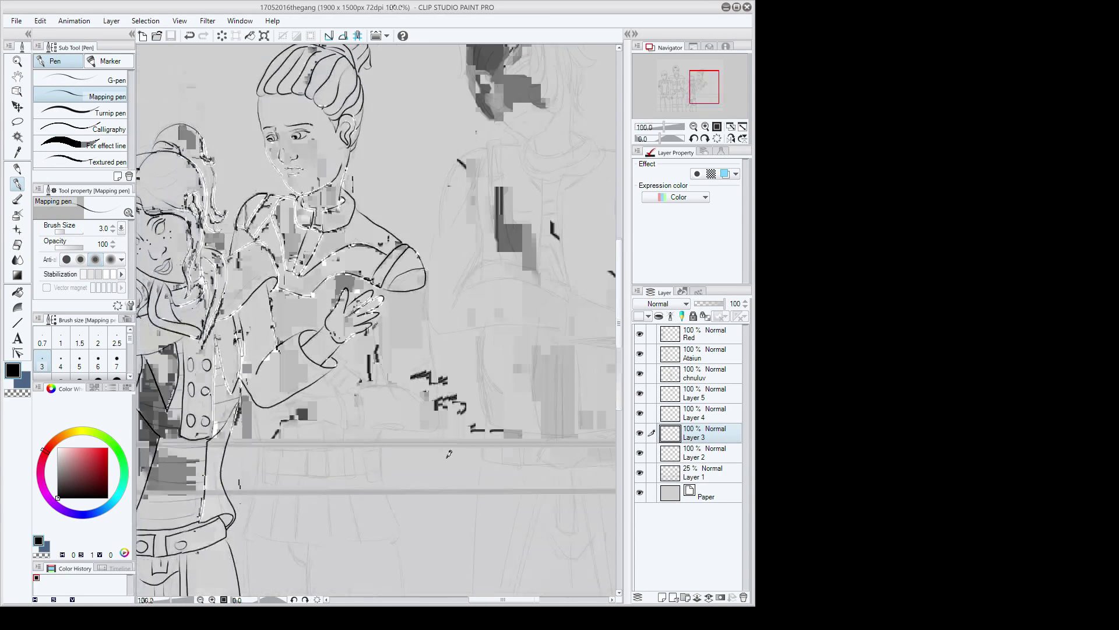
{"action": "scroll", "coordinate": [408, 425], "scroll_direction": "up", "scroll_amount": 3}
{"action": "left_click_drag", "start_coordinate": [345, 244], "coordinate": [374, 366]}
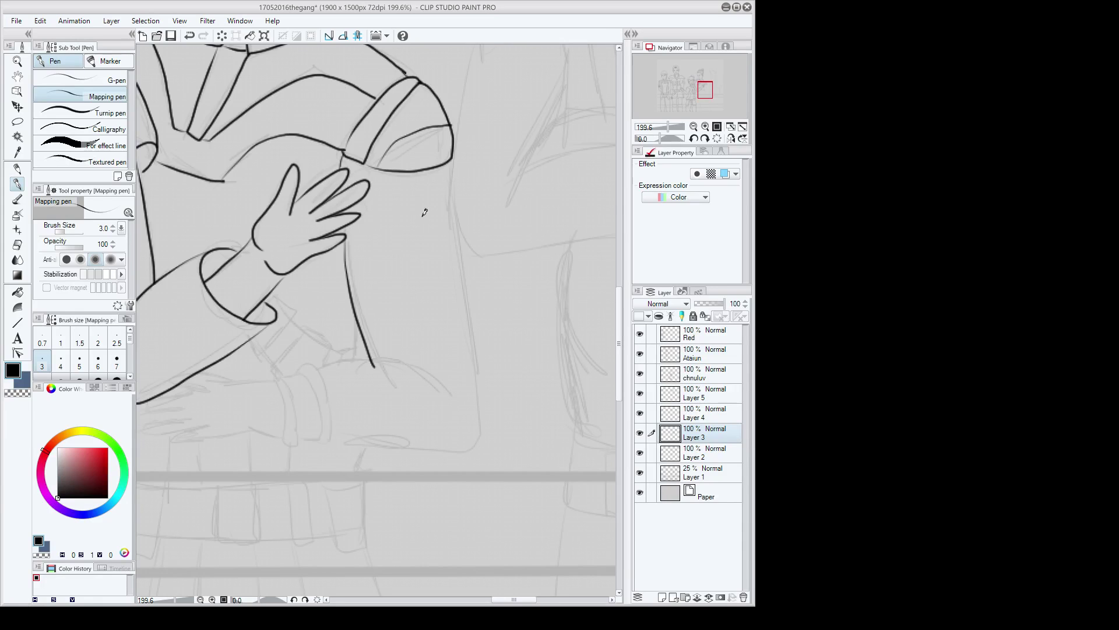
{"action": "left_click_drag", "start_coordinate": [450, 164], "coordinate": [478, 435]}
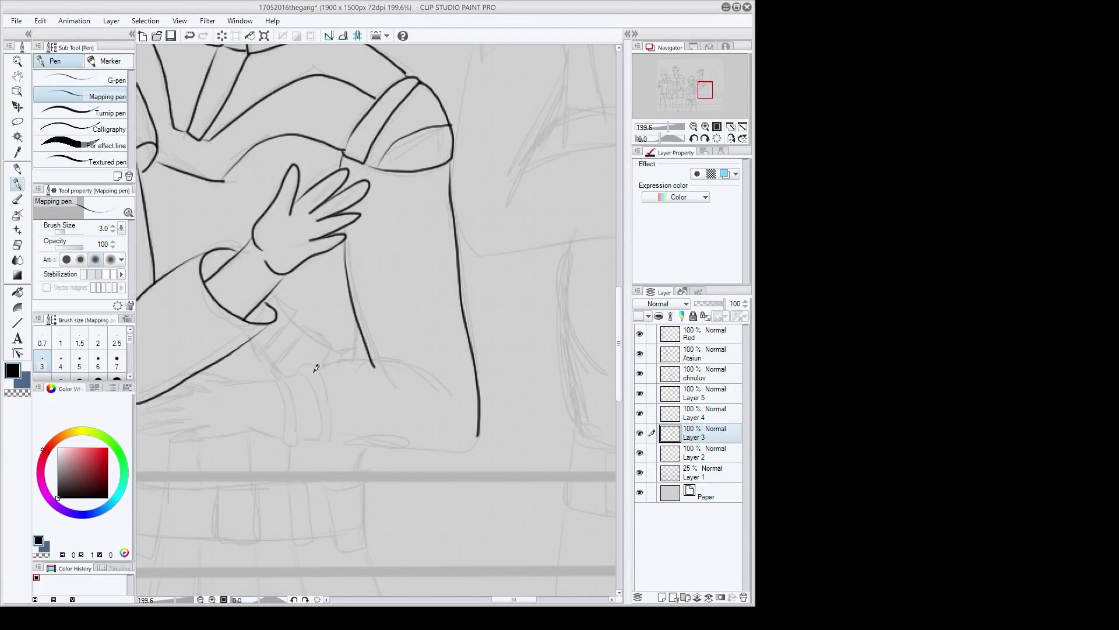
{"action": "mouse_move", "coordinate": [319, 369]}
{"action": "left_mouse_down"}
{"action": "mouse_move", "coordinate": [406, 366]}
{"action": "mouse_move", "coordinate": [434, 388]}
{"action": "left_mouse_up"}
{"action": "mouse_move", "coordinate": [332, 444]}
{"action": "left_mouse_down"}
{"action": "mouse_move", "coordinate": [436, 451]}
{"action": "mouse_move", "coordinate": [479, 438]}
{"action": "mouse_move", "coordinate": [473, 422]}
{"action": "left_mouse_up"}
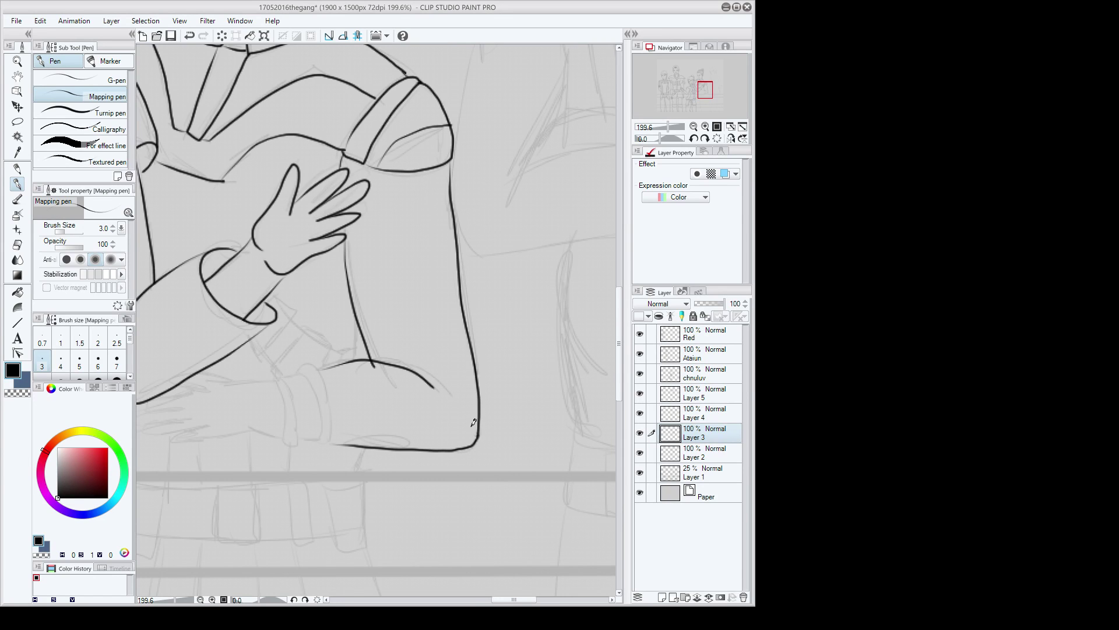
Step: Ink the two curved cuff bands around the wrist of the folded arm
{"action": "scroll", "coordinate": [473, 422], "scroll_direction": "up", "scroll_amount": 3}
{"action": "mouse_move", "coordinate": [326, 330]}
{"action": "left_mouse_down"}
{"action": "mouse_move", "coordinate": [358, 415]}
{"action": "mouse_move", "coordinate": [336, 424]}
{"action": "mouse_move", "coordinate": [363, 449]}
{"action": "mouse_move", "coordinate": [382, 379]}
{"action": "mouse_move", "coordinate": [352, 321]}
{"action": "mouse_move", "coordinate": [330, 330]}
{"action": "mouse_move", "coordinate": [420, 412]}
{"action": "mouse_move", "coordinate": [428, 443]}
{"action": "mouse_move", "coordinate": [445, 355]}
{"action": "mouse_move", "coordinate": [385, 318]}
{"action": "left_mouse_up"}
{"action": "left_click_drag", "start_coordinate": [423, 442], "coordinate": [379, 443]}
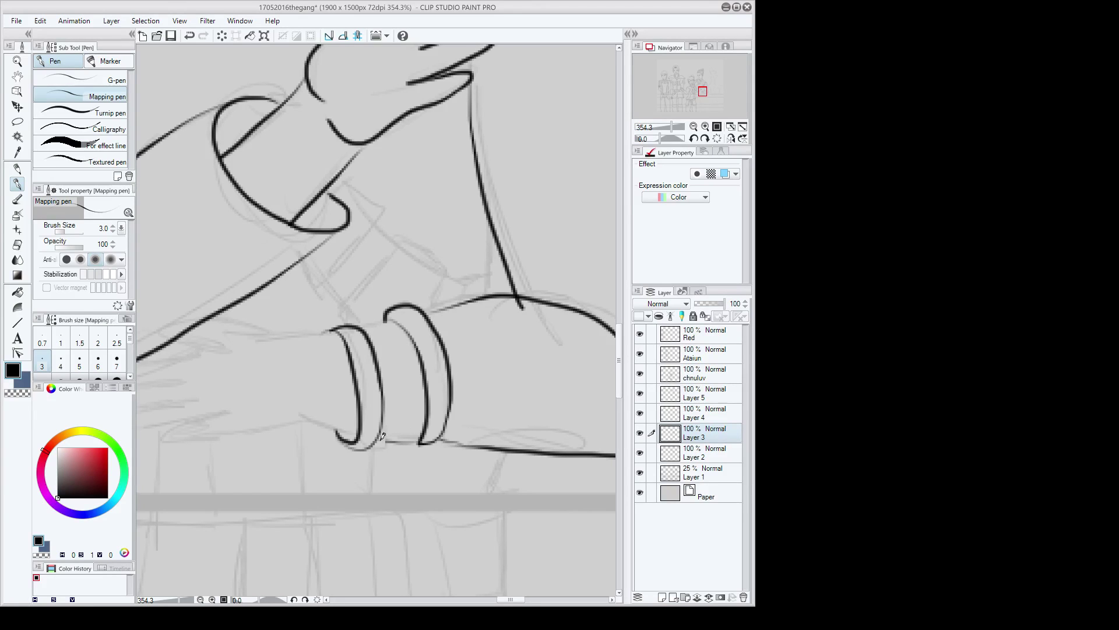
{"action": "left_click_drag", "start_coordinate": [386, 319], "coordinate": [358, 323]}
Step: Add a short line beside the torso edge, trim its overshoot past the forearm with the Vector eraser, and save the file
{"action": "left_click_drag", "start_coordinate": [489, 229], "coordinate": [485, 280]}
{"action": "key", "text": "e"}
{"action": "key", "text": "ctrl+minus"}
{"action": "left_click", "coordinate": [461, 284]}
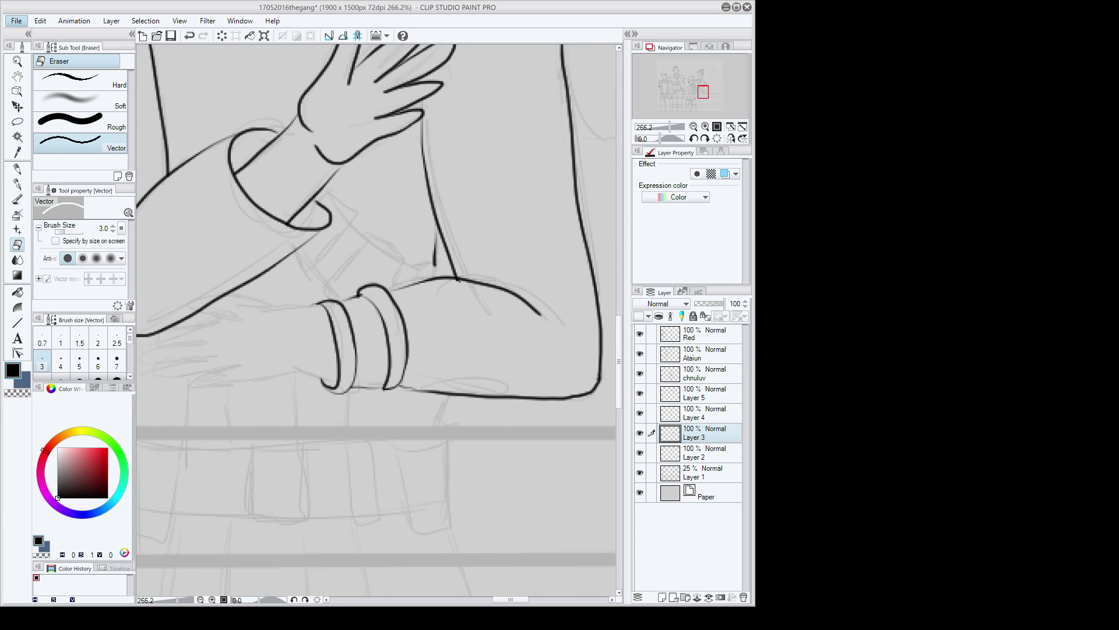
{"action": "key", "text": "ctrl+s"}
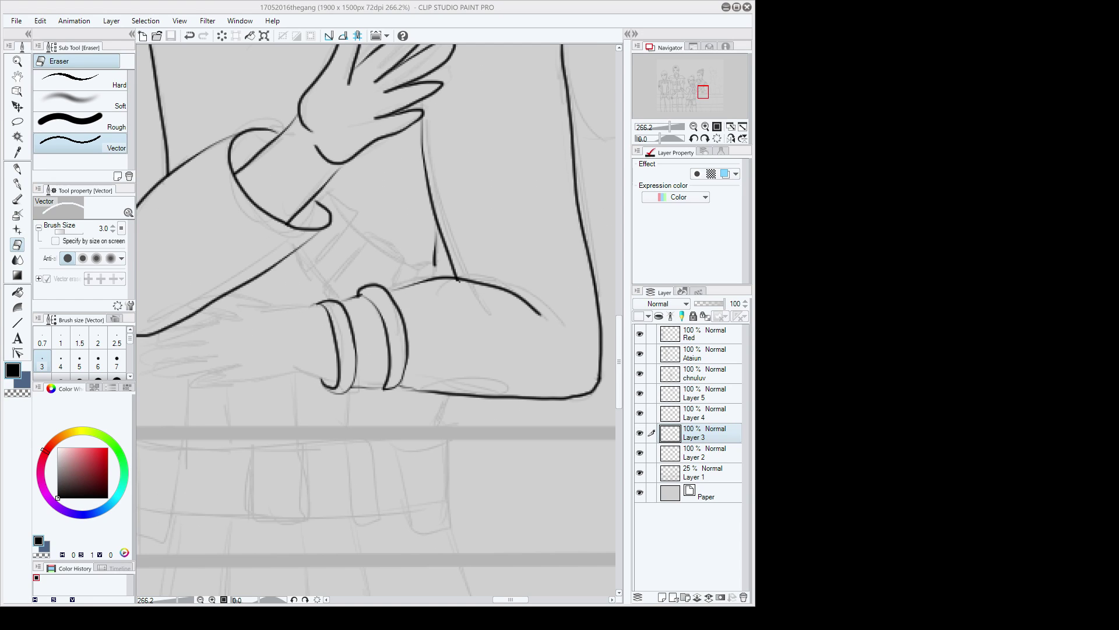
Step: Ink the folded arm's hand and fingers below the neighbouring figure's sleeve with the Mapping pen
{"action": "key", "text": "p"}
{"action": "scroll", "coordinate": [376, 323], "scroll_direction": "up", "scroll_amount": 1}
{"action": "mouse_move", "coordinate": [483, 300]}
{"action": "left_mouse_down"}
{"action": "mouse_move", "coordinate": [385, 283]}
{"action": "mouse_move", "coordinate": [374, 325]}
{"action": "left_mouse_up"}
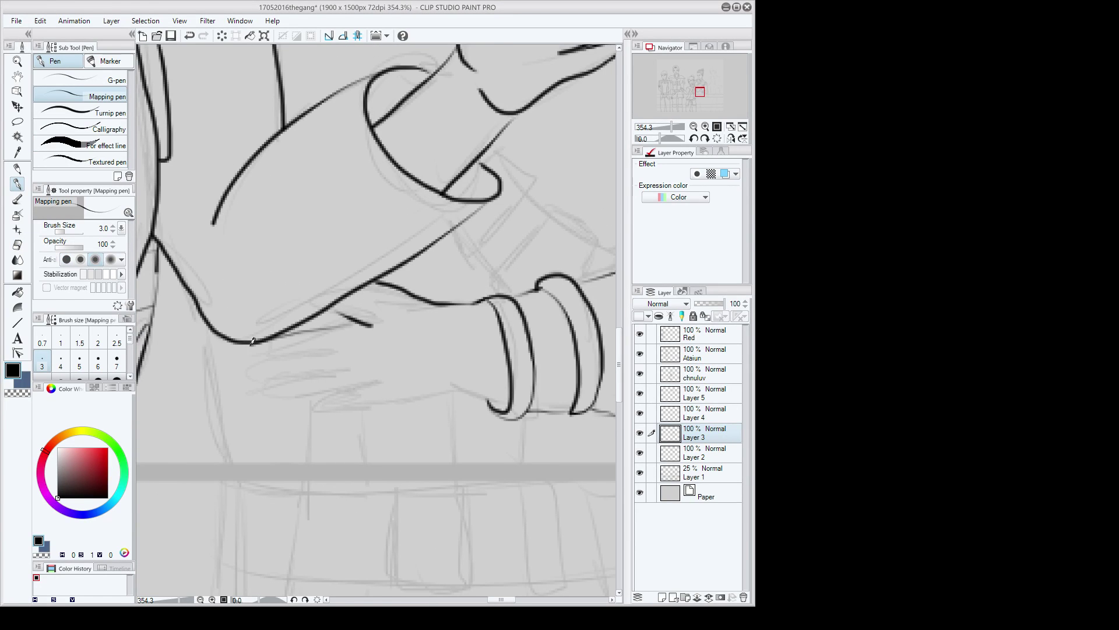
{"action": "mouse_move", "coordinate": [253, 342]}
{"action": "left_mouse_down"}
{"action": "mouse_move", "coordinate": [252, 357]}
{"action": "mouse_move", "coordinate": [355, 343]}
{"action": "left_mouse_up"}
{"action": "mouse_move", "coordinate": [275, 354]}
{"action": "left_mouse_down"}
{"action": "mouse_move", "coordinate": [240, 370]}
{"action": "mouse_move", "coordinate": [246, 385]}
{"action": "mouse_move", "coordinate": [350, 385]}
{"action": "left_mouse_up"}
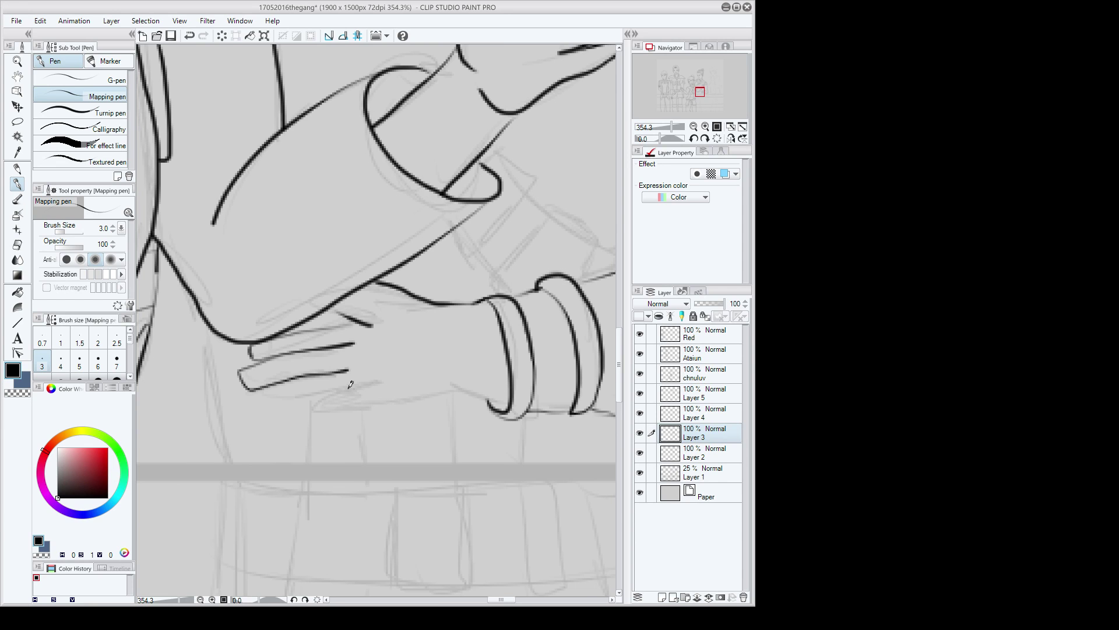
Step: Ink the short waist lines on both sides of the torso, running down to the belt
{"action": "scroll", "coordinate": [350, 384], "scroll_direction": "down", "scroll_amount": 5}
{"action": "scroll", "coordinate": [347, 467], "scroll_direction": "up", "scroll_amount": 1}
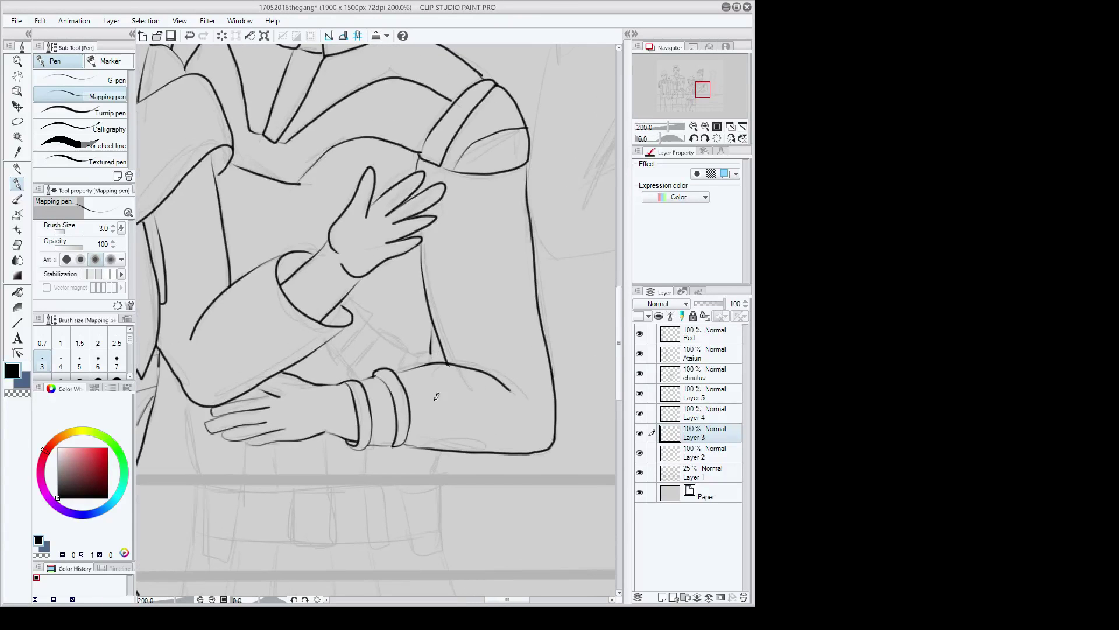
{"action": "scroll", "coordinate": [347, 467], "scroll_direction": "up", "scroll_amount": 3}
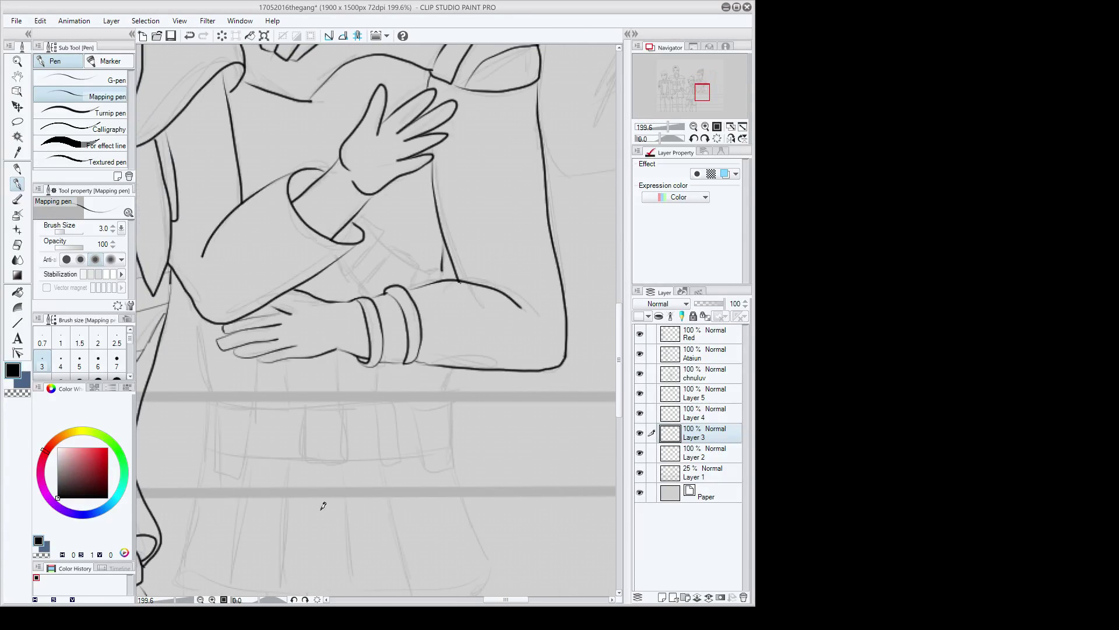
{"action": "left_click_drag", "start_coordinate": [199, 320], "coordinate": [222, 403]}
{"action": "left_click_drag", "start_coordinate": [438, 398], "coordinate": [459, 370]}
Step: On Layer 4, ink the narrow tabbed strap and the vertical garment lines on the chest above the raised forearm
{"action": "left_click", "coordinate": [669, 412]}
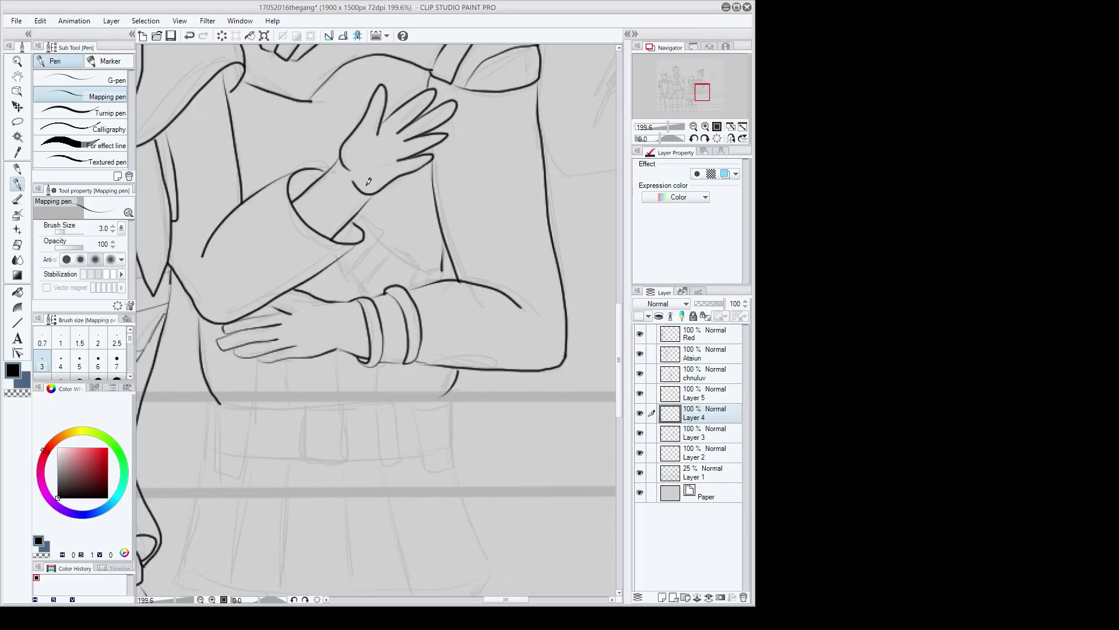
{"action": "scroll", "coordinate": [368, 182], "scroll_direction": "up", "scroll_amount": 2}
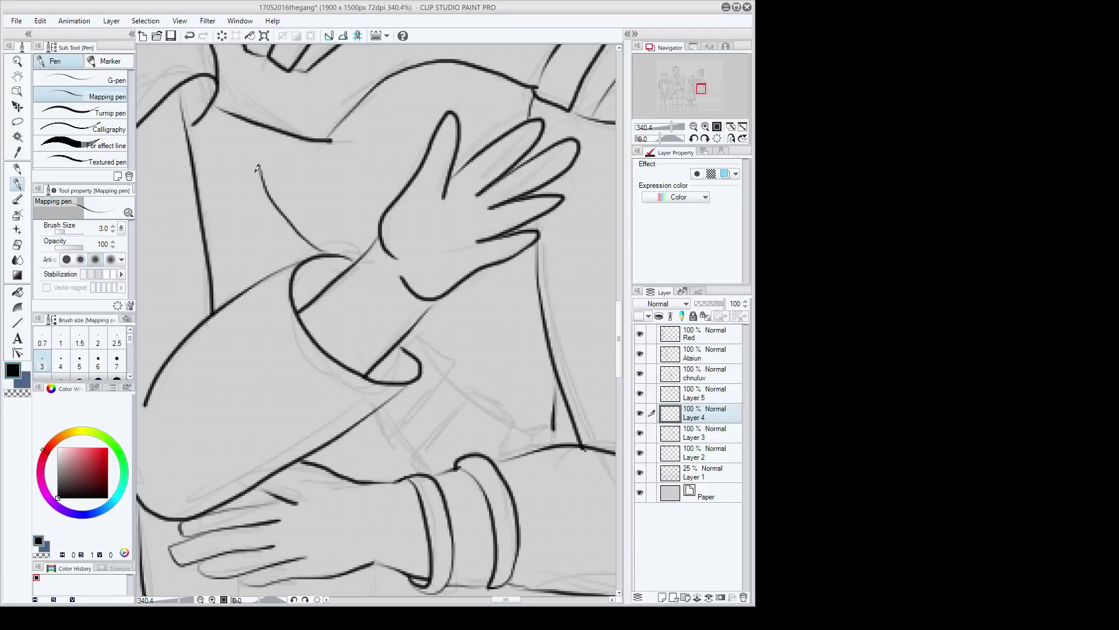
{"action": "mouse_move", "coordinate": [260, 168]}
{"action": "left_mouse_down"}
{"action": "mouse_move", "coordinate": [252, 184]}
{"action": "mouse_move", "coordinate": [237, 169]}
{"action": "mouse_move", "coordinate": [287, 269]}
{"action": "left_mouse_up"}
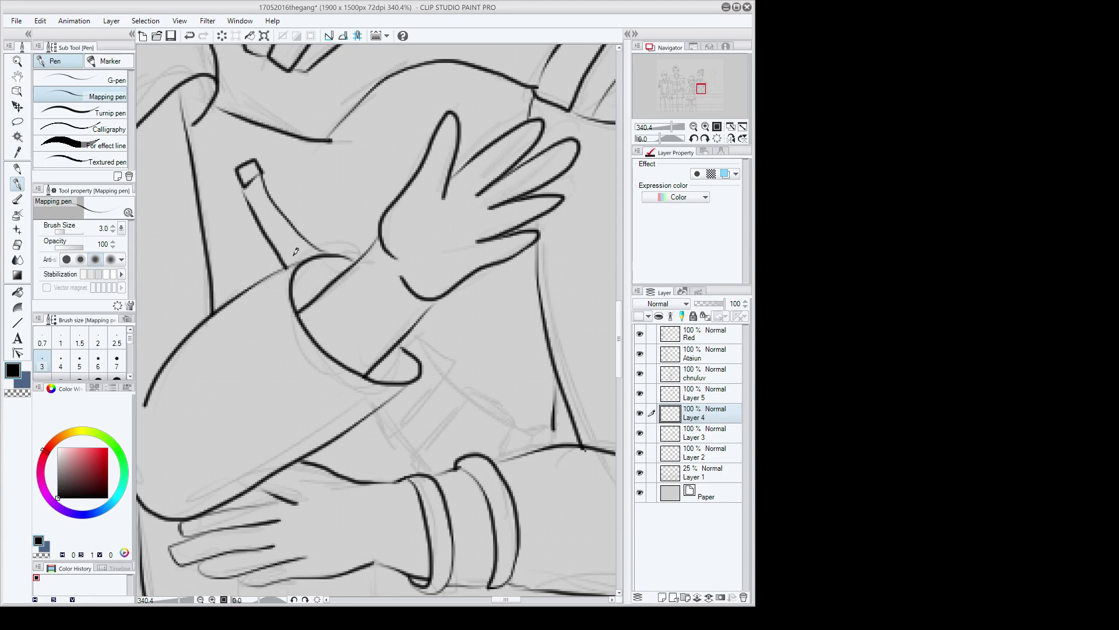
{"action": "left_click_drag", "start_coordinate": [222, 114], "coordinate": [248, 288]}
{"action": "left_click_drag", "start_coordinate": [330, 141], "coordinate": [340, 255]}
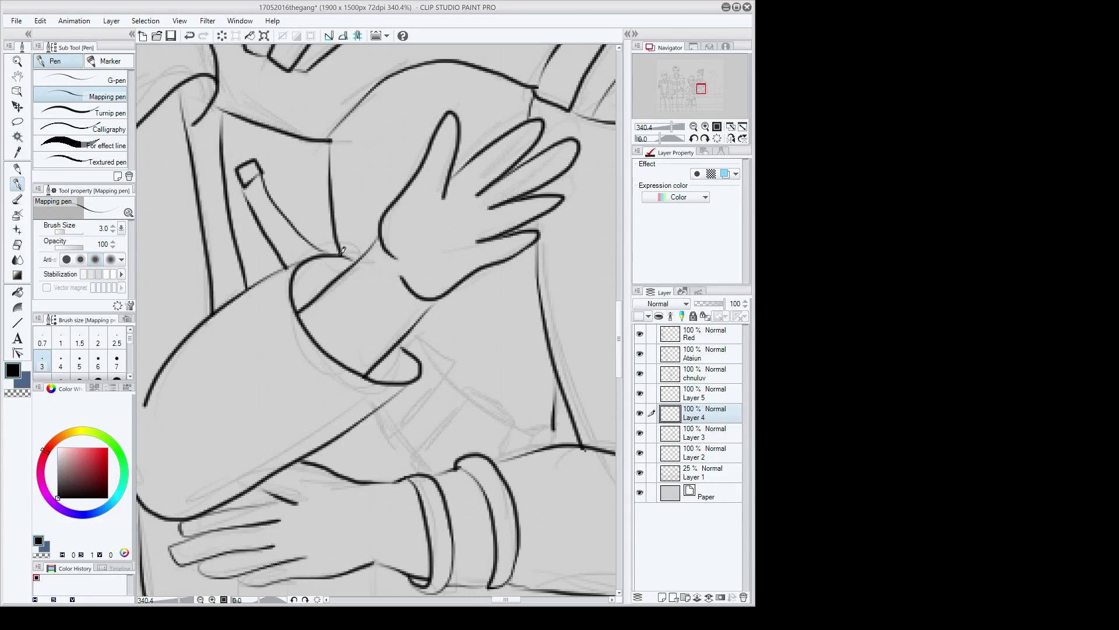
Step: Ink the slanted rectangular patch beside the raised hand's thumb and divide it into a small grid
{"action": "mouse_move", "coordinate": [393, 103]}
{"action": "left_mouse_down"}
{"action": "mouse_move", "coordinate": [422, 118]}
{"action": "mouse_move", "coordinate": [376, 189]}
{"action": "mouse_move", "coordinate": [354, 155]}
{"action": "mouse_move", "coordinate": [394, 101]}
{"action": "left_mouse_up"}
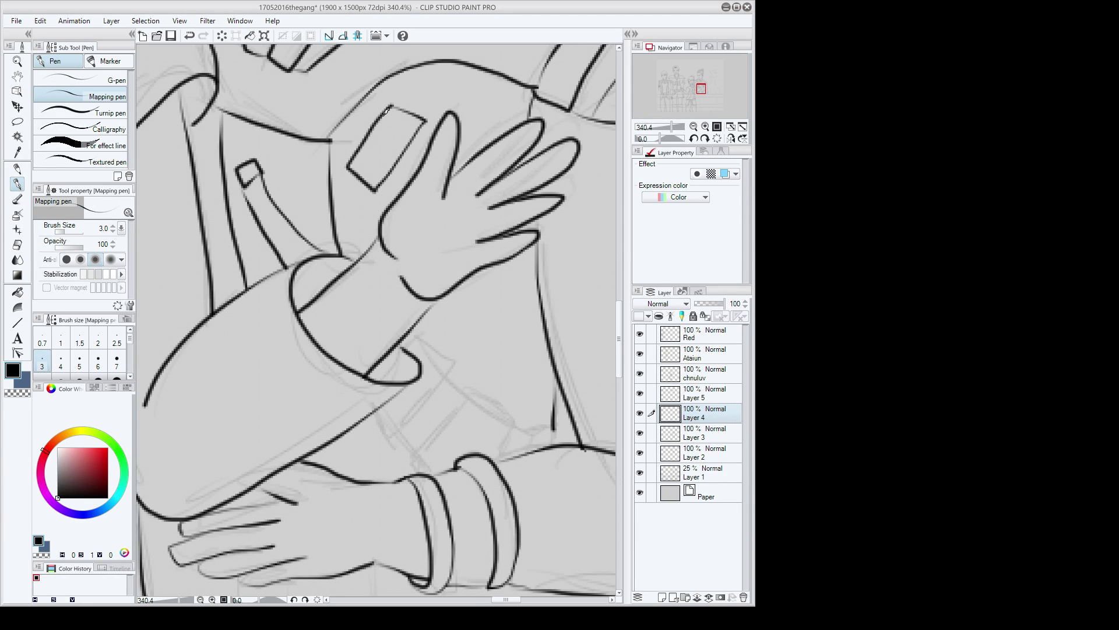
{"action": "left_click_drag", "start_coordinate": [408, 113], "coordinate": [363, 176]}
{"action": "left_click_drag", "start_coordinate": [373, 134], "coordinate": [415, 146]}
{"action": "left_click_drag", "start_coordinate": [361, 151], "coordinate": [401, 163]}
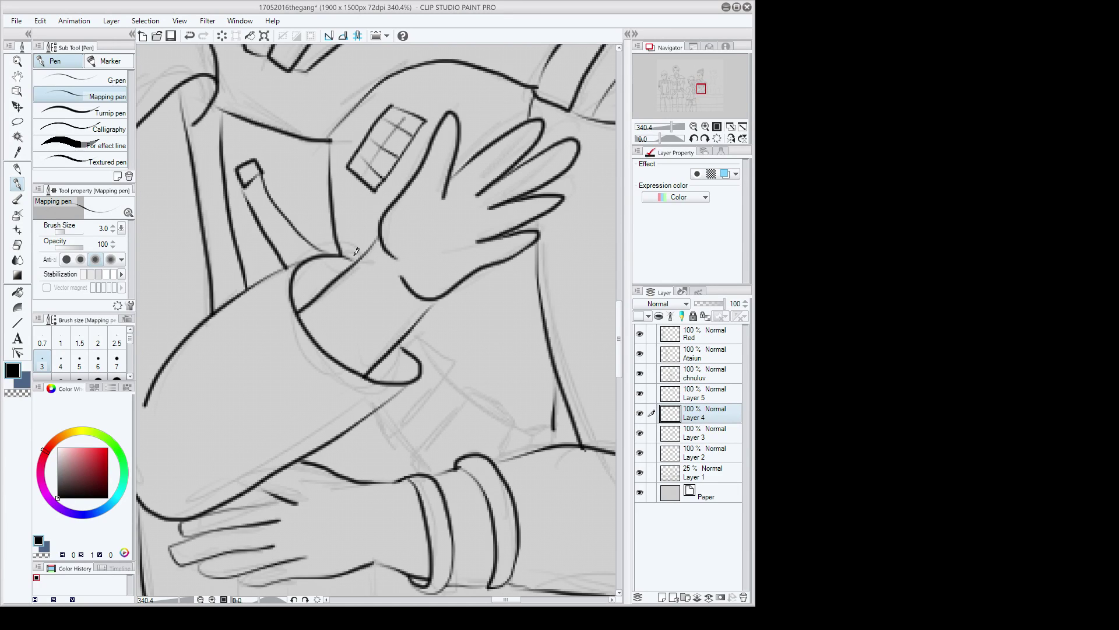
Step: Ink the loose strap and cloth shapes in the gap between the raised forearm and the folded arm
{"action": "scroll", "coordinate": [356, 251], "scroll_direction": "down", "scroll_amount": 5}
{"action": "scroll", "coordinate": [356, 295], "scroll_direction": "up", "scroll_amount": 1}
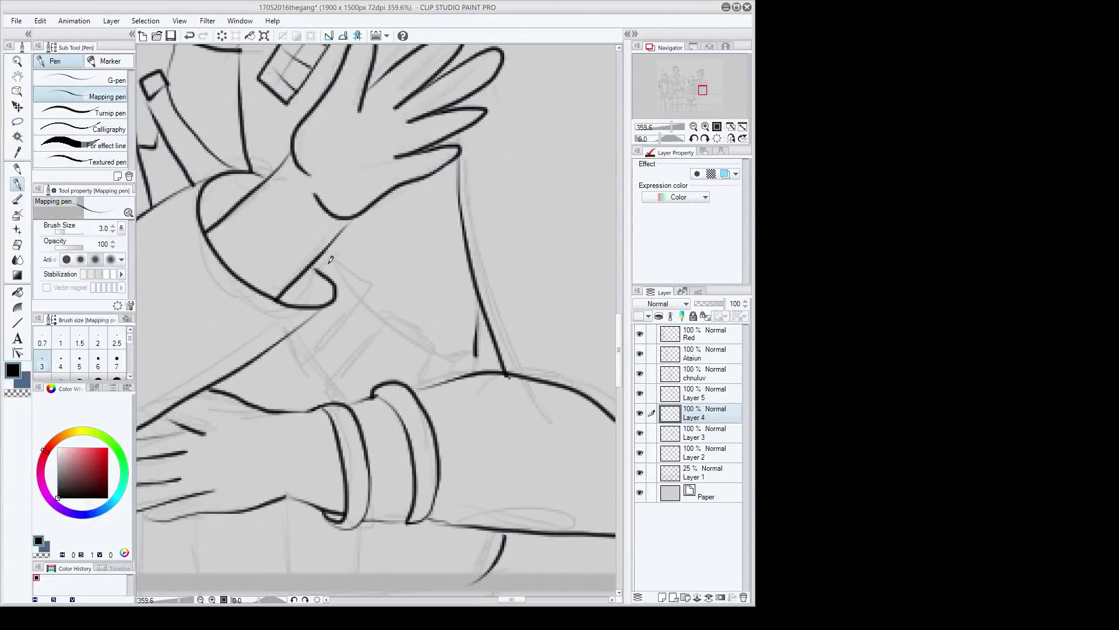
{"action": "mouse_move", "coordinate": [331, 256]}
{"action": "left_mouse_down"}
{"action": "mouse_move", "coordinate": [365, 288]}
{"action": "mouse_move", "coordinate": [334, 348]}
{"action": "mouse_move", "coordinate": [306, 369]}
{"action": "mouse_move", "coordinate": [286, 337]}
{"action": "left_mouse_up"}
{"action": "mouse_move", "coordinate": [368, 291]}
{"action": "left_mouse_down"}
{"action": "mouse_move", "coordinate": [329, 250]}
{"action": "mouse_move", "coordinate": [341, 263]}
{"action": "left_mouse_up"}
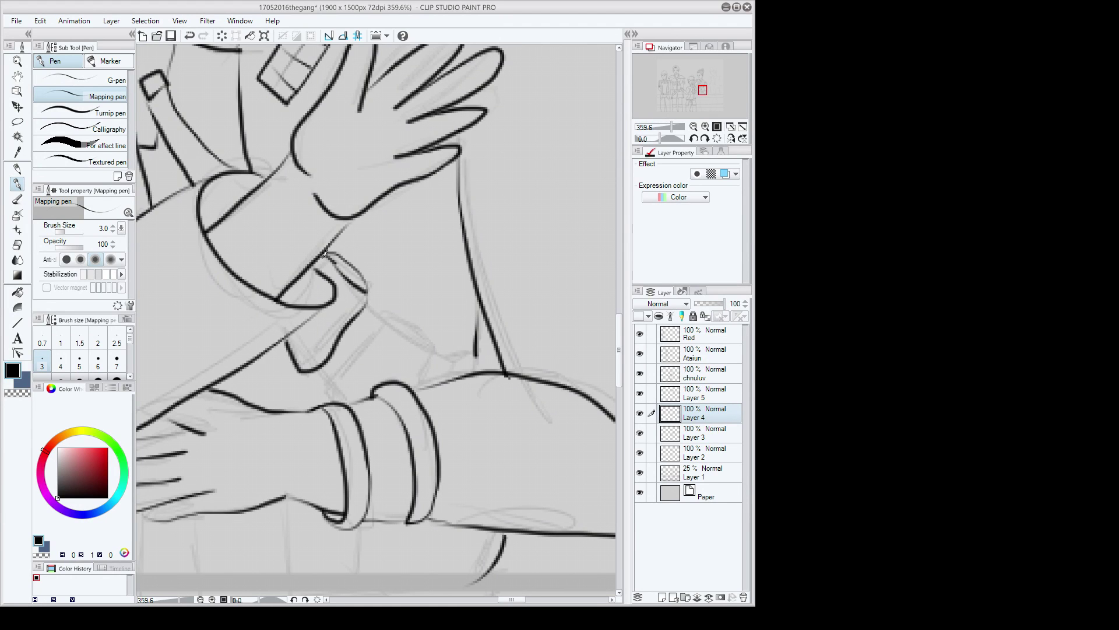
{"action": "mouse_move", "coordinate": [433, 346]}
{"action": "left_mouse_down"}
{"action": "mouse_move", "coordinate": [376, 319]}
{"action": "mouse_move", "coordinate": [333, 382]}
{"action": "left_mouse_up"}
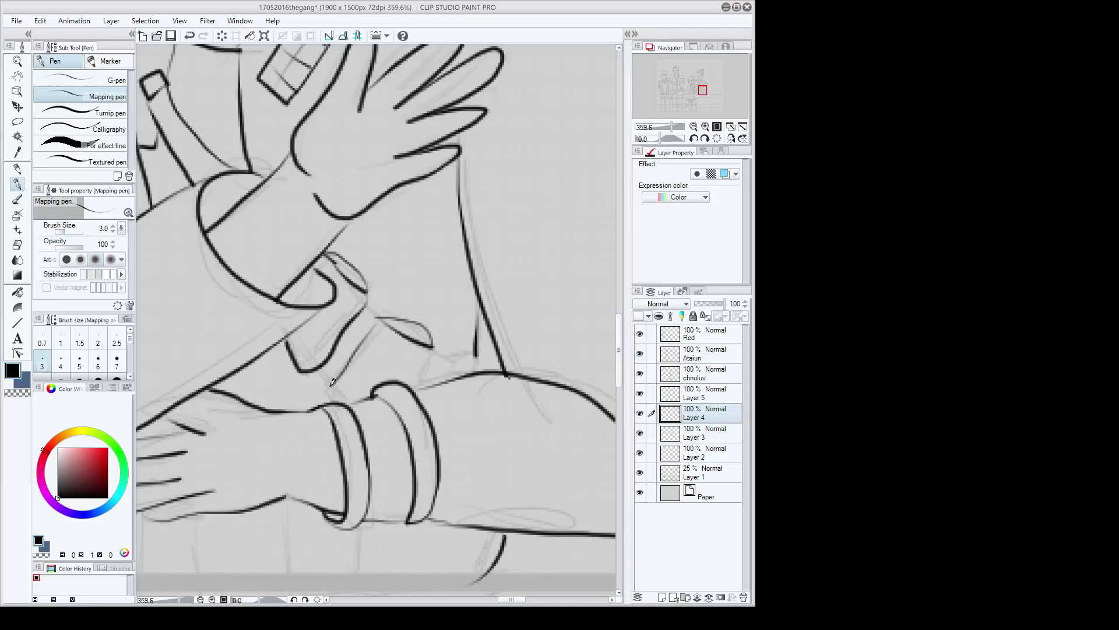
Step: Ink the wide belt's outline around the waist, with its upper and lower edges and both ends
{"action": "scroll", "coordinate": [332, 382], "scroll_direction": "down", "scroll_amount": 4}
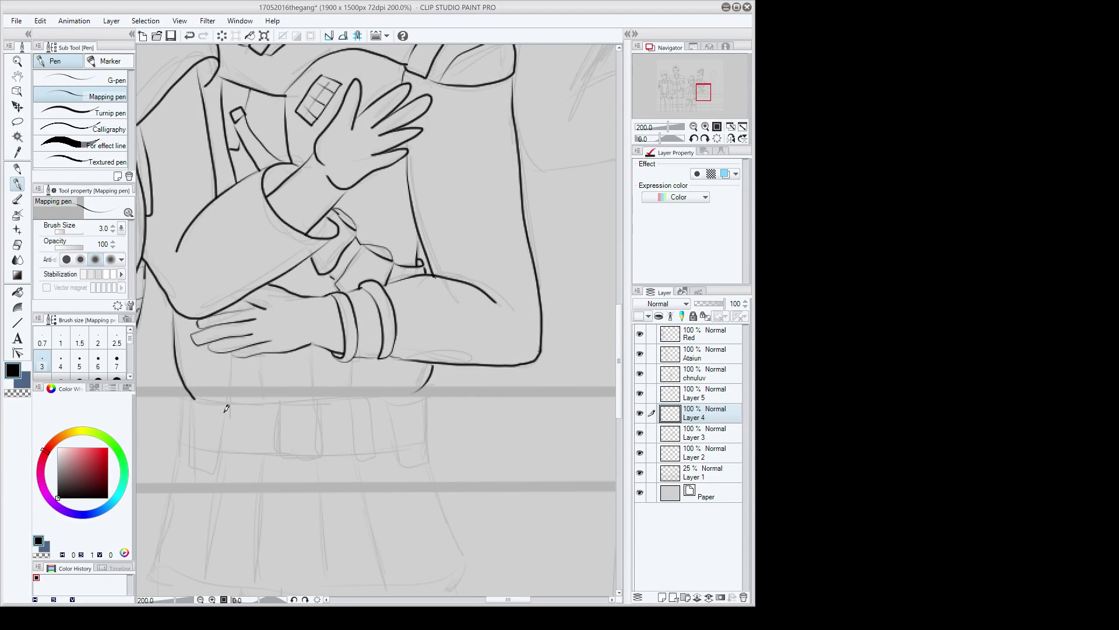
{"action": "mouse_move", "coordinate": [193, 392]}
{"action": "left_mouse_down"}
{"action": "mouse_move", "coordinate": [187, 446]}
{"action": "mouse_move", "coordinate": [215, 452]}
{"action": "mouse_move", "coordinate": [426, 446]}
{"action": "left_mouse_up"}
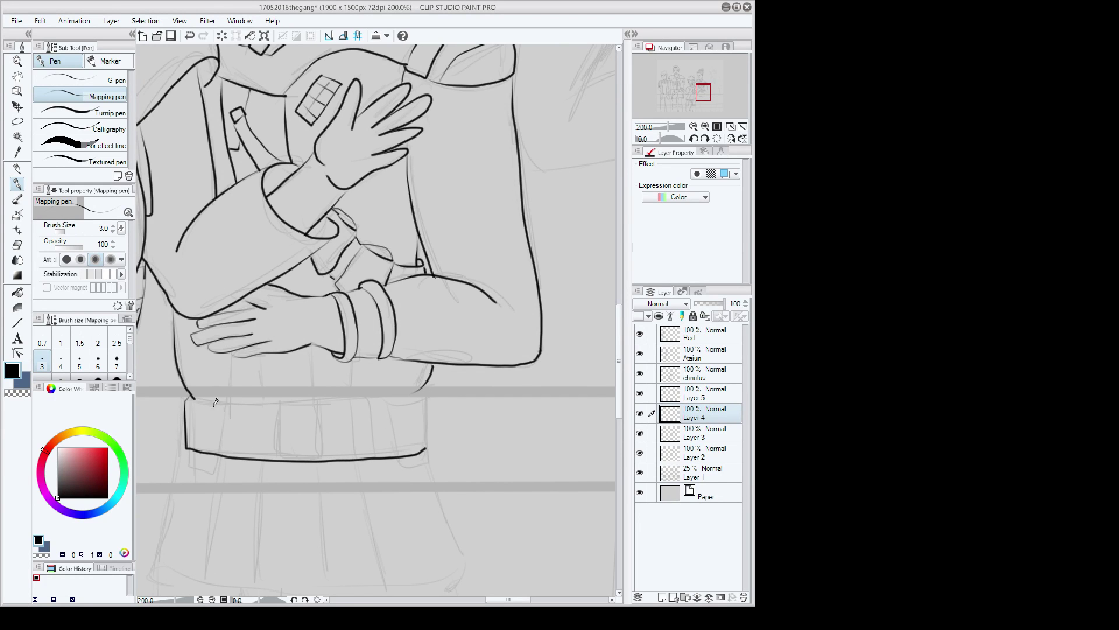
{"action": "mouse_move", "coordinate": [200, 402]}
{"action": "left_mouse_down"}
{"action": "mouse_move", "coordinate": [429, 391]}
{"action": "mouse_move", "coordinate": [431, 444]}
{"action": "left_mouse_up"}
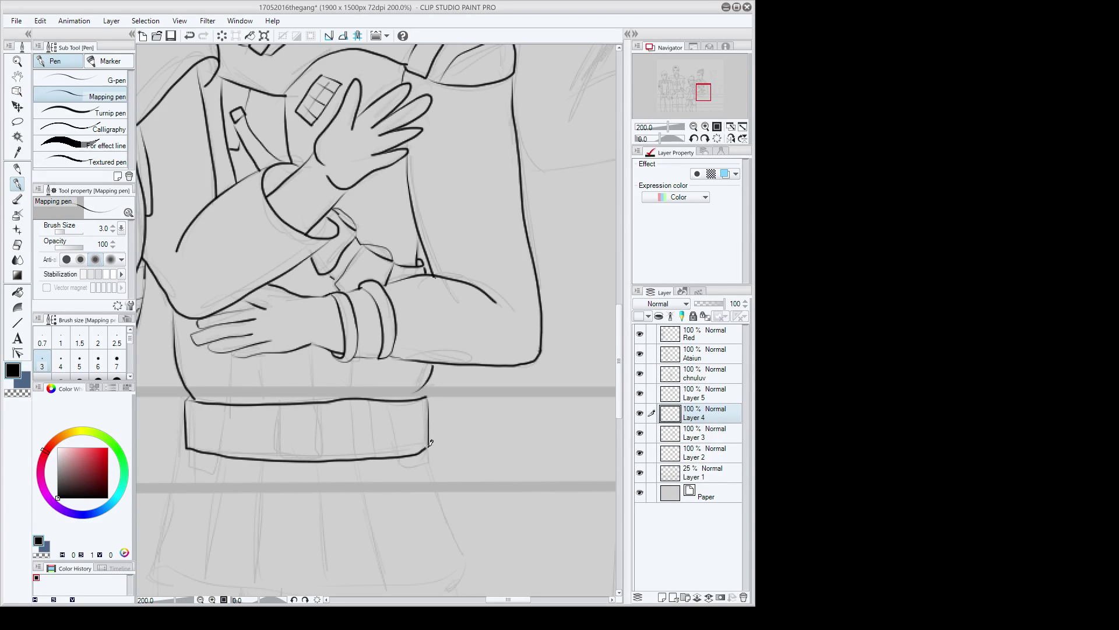
Step: Ink the belt's vertical divisions and the small pouches with flaps along its length
{"action": "scroll", "coordinate": [430, 444], "scroll_direction": "up", "scroll_amount": 3}
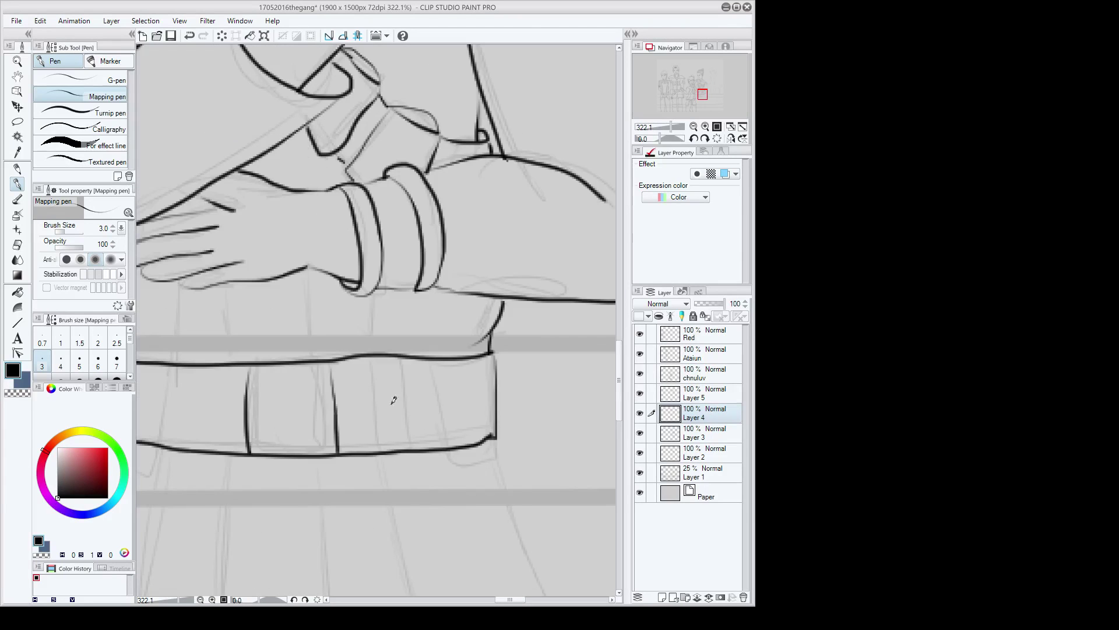
{"action": "key", "text": "ctrl+Tab"}
{"action": "mouse_move", "coordinate": [369, 359]}
{"action": "left_mouse_down"}
{"action": "mouse_move", "coordinate": [398, 371]}
{"action": "mouse_move", "coordinate": [411, 357]}
{"action": "mouse_move", "coordinate": [374, 424]}
{"action": "mouse_move", "coordinate": [402, 447]}
{"action": "left_mouse_up"}
{"action": "left_click_drag", "start_coordinate": [400, 374], "coordinate": [403, 450]}
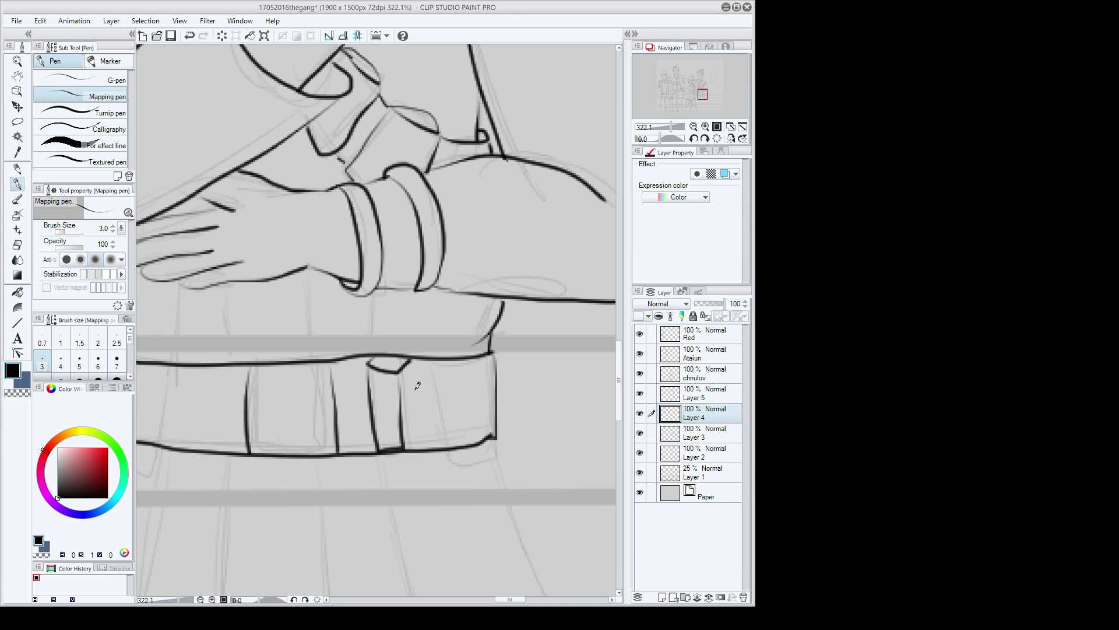
{"action": "left_click_drag", "start_coordinate": [414, 364], "coordinate": [415, 449]}
{"action": "left_click_drag", "start_coordinate": [463, 361], "coordinate": [477, 448]}
{"action": "left_click_drag", "start_coordinate": [466, 388], "coordinate": [495, 381]}
{"action": "scroll", "coordinate": [501, 392], "scroll_direction": "down", "scroll_amount": 2}
{"action": "scroll", "coordinate": [269, 374], "scroll_direction": "up", "scroll_amount": 2}
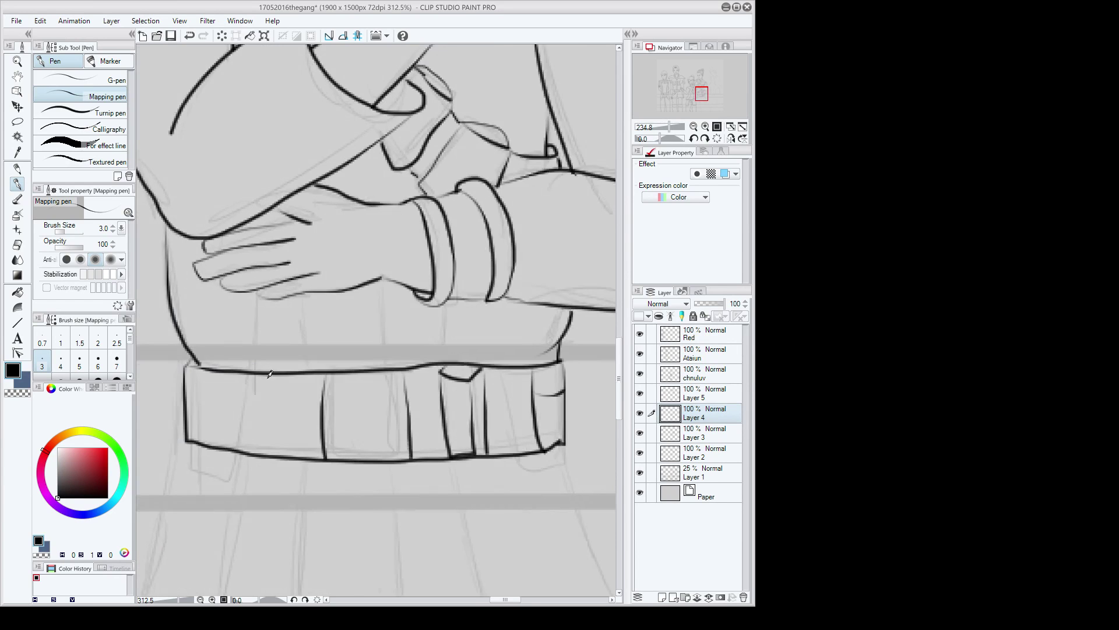
{"action": "scroll", "coordinate": [270, 373], "scroll_direction": "up", "scroll_amount": 1}
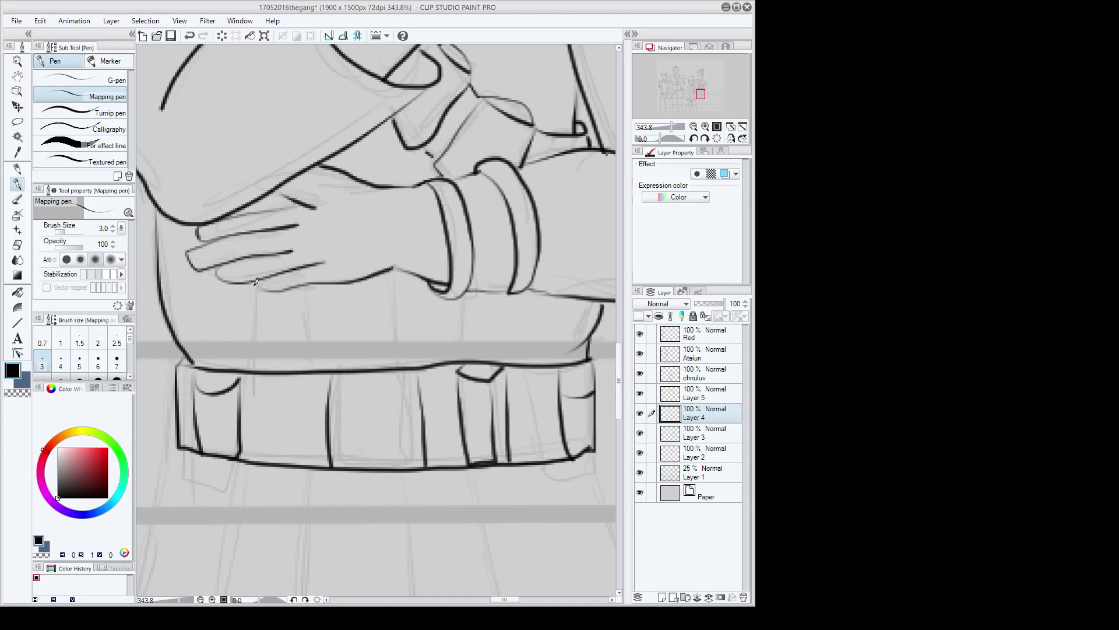
Step: Ink four vertical fold lines on the torso, running from the folded hand and cuffs down to the belt
{"action": "left_click_drag", "start_coordinate": [257, 284], "coordinate": [255, 371]}
{"action": "left_click_drag", "start_coordinate": [503, 292], "coordinate": [499, 364]}
{"action": "left_click_drag", "start_coordinate": [394, 269], "coordinate": [396, 361]}
{"action": "left_click_drag", "start_coordinate": [301, 280], "coordinate": [316, 373]}
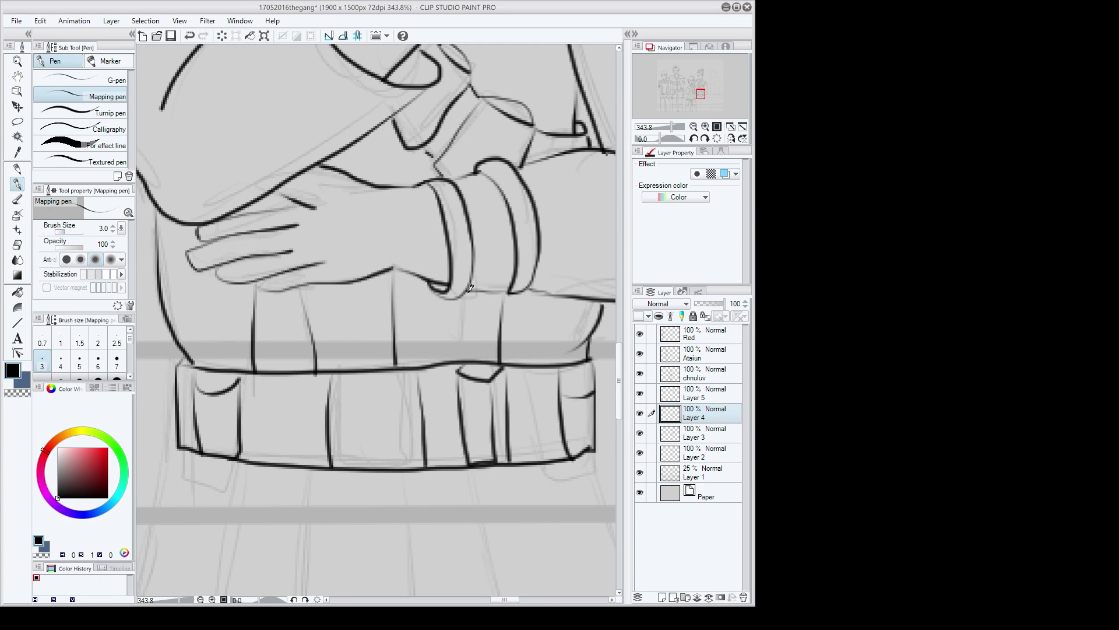
Step: Ink the skirt's flared outline below the belt and its pleat lines down to the hem
{"action": "scroll", "coordinate": [420, 490], "scroll_direction": "down", "scroll_amount": 3}
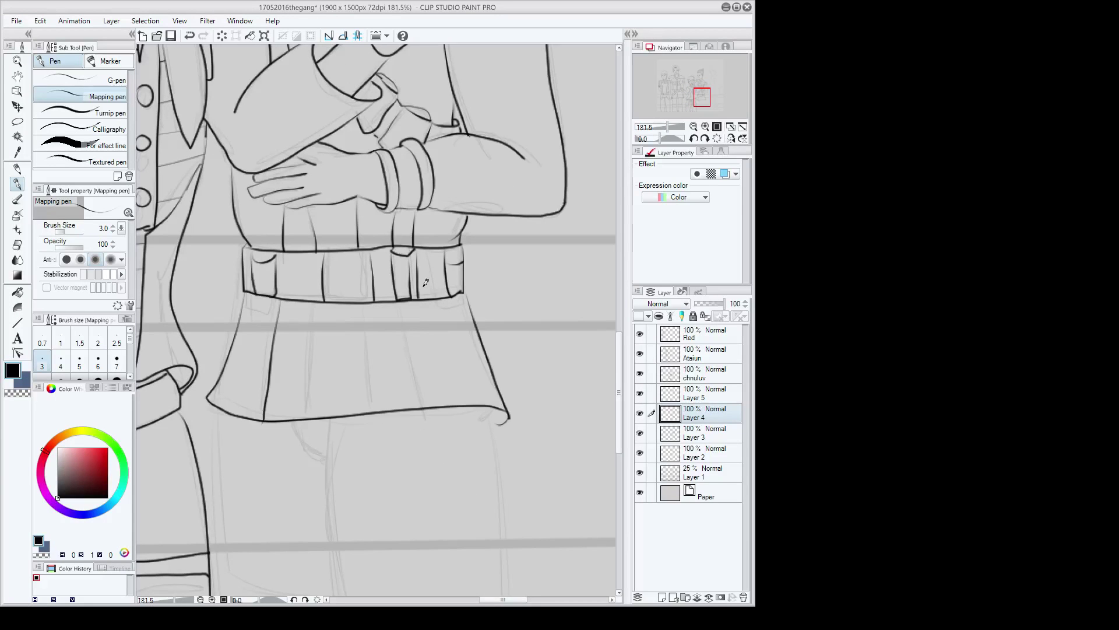
{"action": "left_click_drag", "start_coordinate": [424, 300], "coordinate": [439, 403]}
{"action": "left_click_drag", "start_coordinate": [318, 309], "coordinate": [311, 420]}
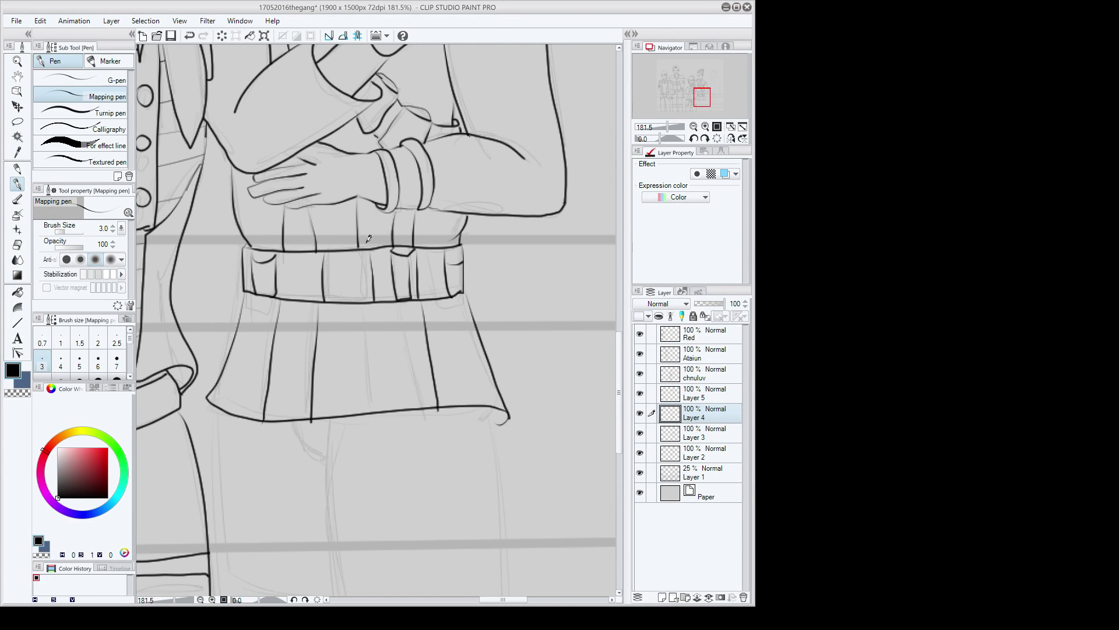
{"action": "left_click_drag", "start_coordinate": [365, 304], "coordinate": [371, 415]}
{"action": "left_click_drag", "start_coordinate": [400, 308], "coordinate": [416, 397]}
Step: Trim the pleat lines overshooting the skirt hem with the Vector eraser and redraw the gap in the hem
{"action": "scroll", "coordinate": [374, 344], "scroll_direction": "up", "scroll_amount": 2}
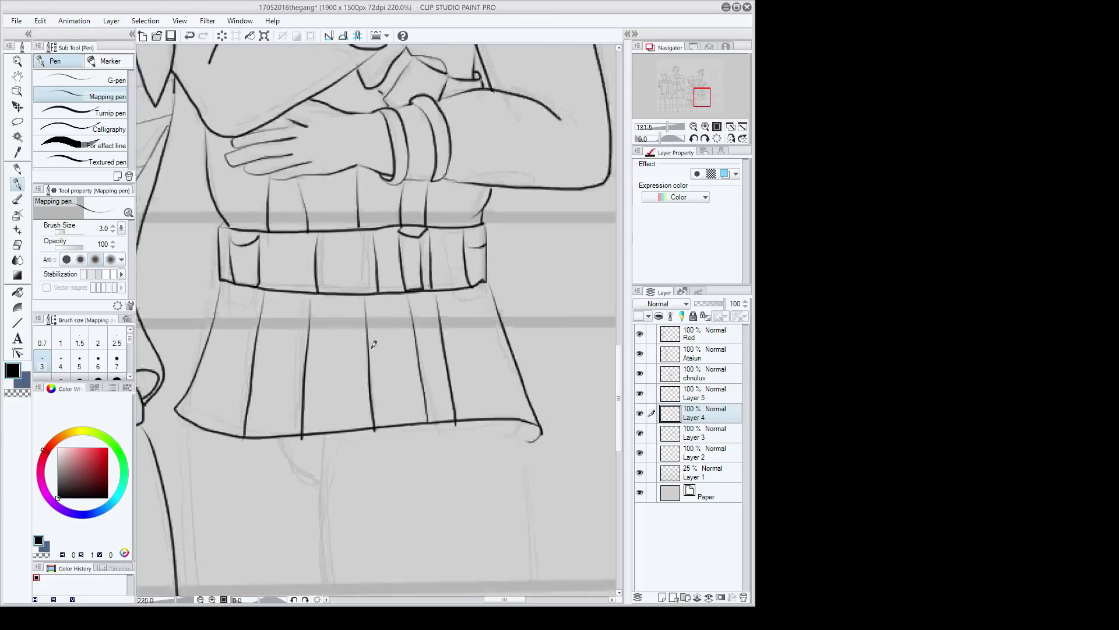
{"action": "scroll", "coordinate": [373, 344], "scroll_direction": "up", "scroll_amount": 1}
{"action": "key", "text": "e"}
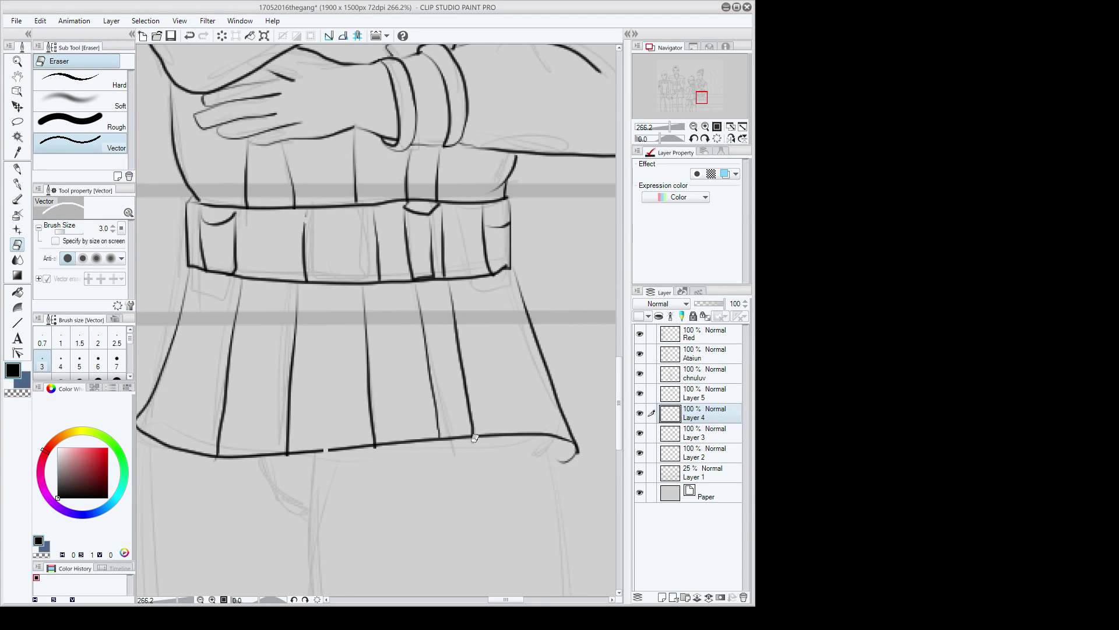
{"action": "left_click", "coordinate": [15, 184]}
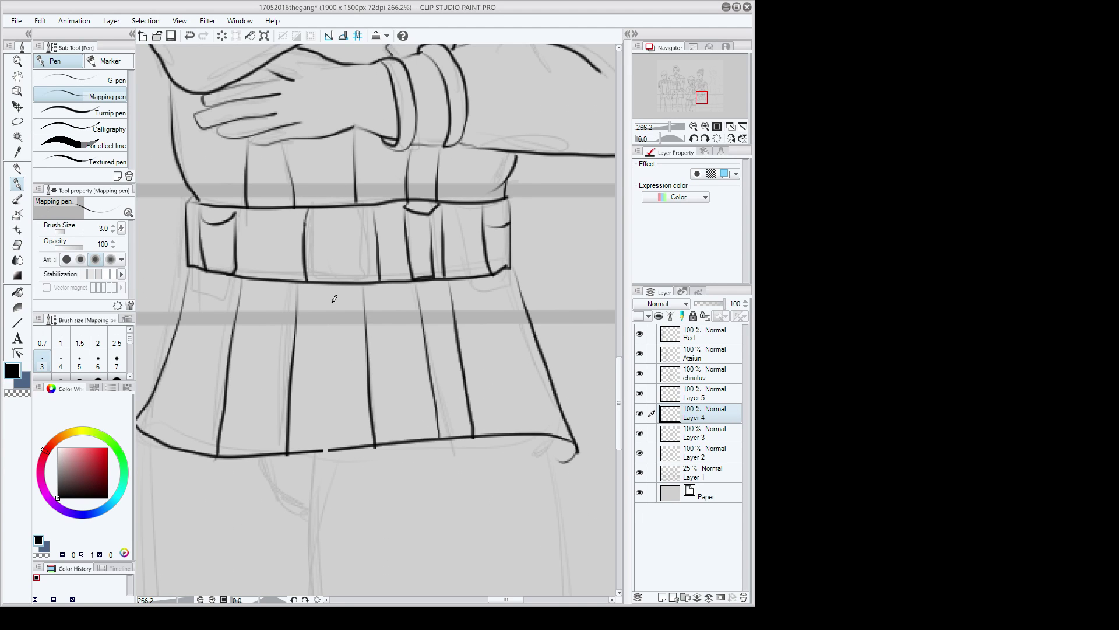
{"action": "left_click_drag", "start_coordinate": [319, 451], "coordinate": [332, 441]}
Step: Save the file, and on Layer 3 ink the inner and outer edges of the leg below the skirt's right half
{"action": "scroll", "coordinate": [314, 483], "scroll_direction": "down", "scroll_amount": 5}
{"action": "key", "text": "alt+bracketleft"}
{"action": "key", "text": "ctrl+s"}
{"action": "scroll", "coordinate": [325, 551], "scroll_direction": "up", "scroll_amount": 3}
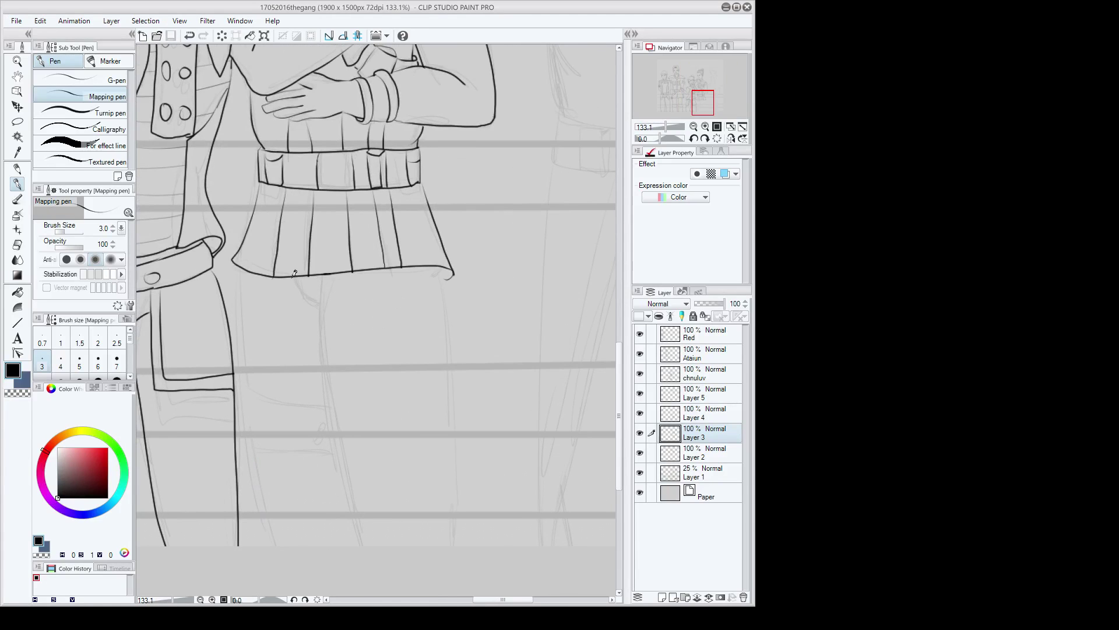
{"action": "mouse_move", "coordinate": [294, 279]}
{"action": "left_mouse_down"}
{"action": "mouse_move", "coordinate": [319, 299]}
{"action": "mouse_move", "coordinate": [366, 546]}
{"action": "left_mouse_up"}
{"action": "left_click_drag", "start_coordinate": [443, 267], "coordinate": [452, 546]}
Step: Ink the other leg's outer edge from the hem to the canvas bottom and two bands across that leg
{"action": "mouse_move", "coordinate": [239, 269]}
{"action": "left_mouse_down"}
{"action": "mouse_move", "coordinate": [251, 379]}
{"action": "mouse_move", "coordinate": [292, 408]}
{"action": "mouse_move", "coordinate": [334, 406]}
{"action": "left_mouse_up"}
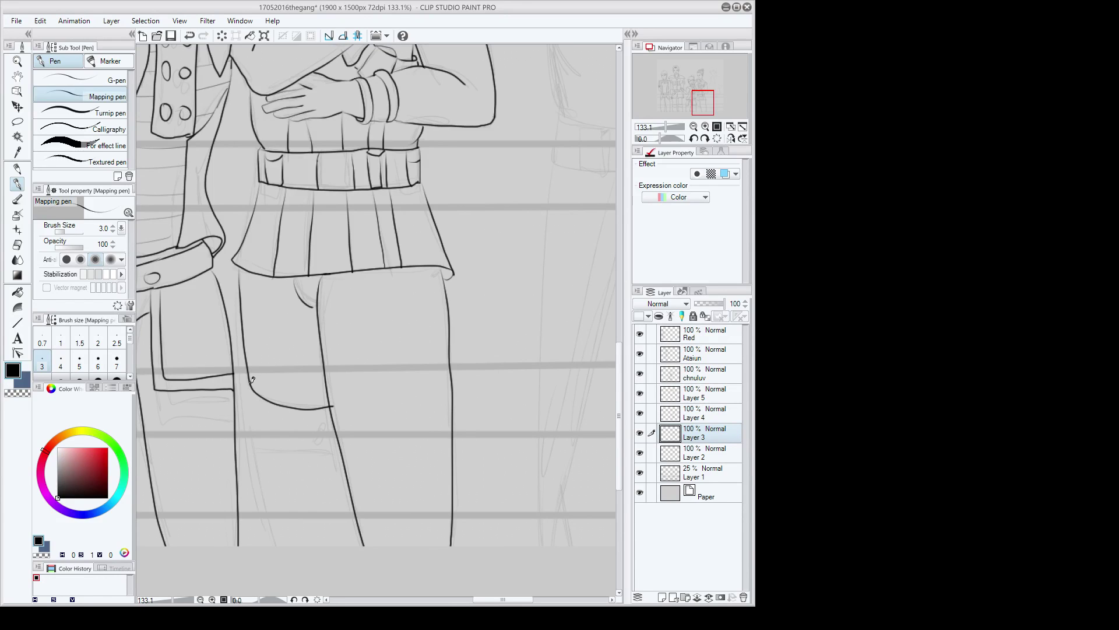
{"action": "key", "text": "ctrl+z"}
{"action": "left_click_drag", "start_coordinate": [239, 271], "coordinate": [280, 546]}
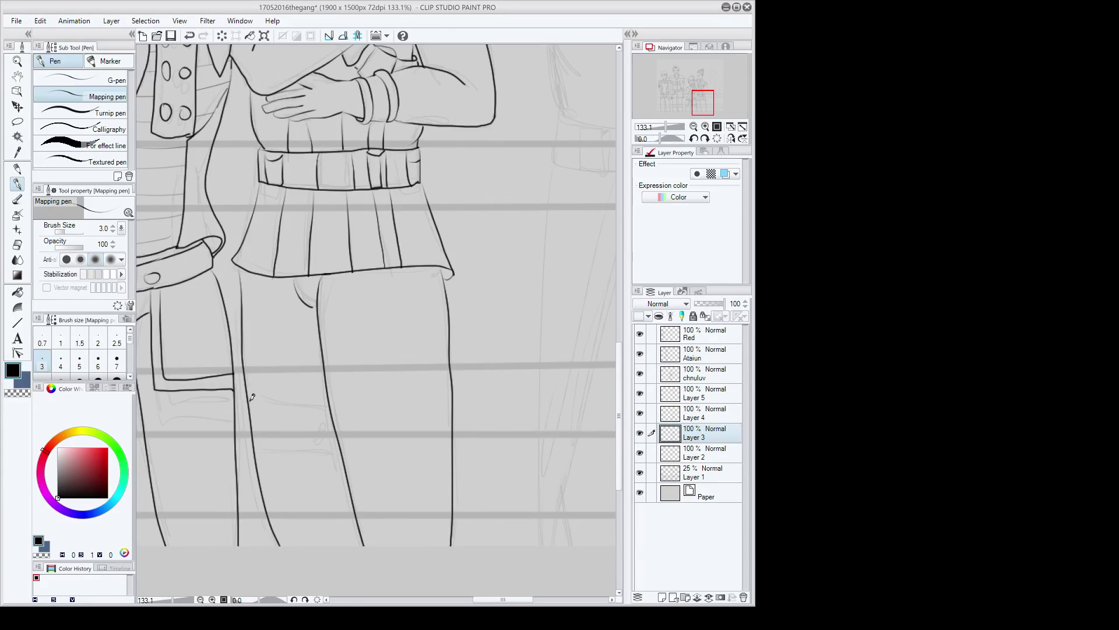
{"action": "left_click_drag", "start_coordinate": [250, 402], "coordinate": [329, 407]}
{"action": "left_click_drag", "start_coordinate": [253, 430], "coordinate": [334, 426]}
{"action": "scroll", "coordinate": [217, 260], "scroll_direction": "up", "scroll_amount": 6}
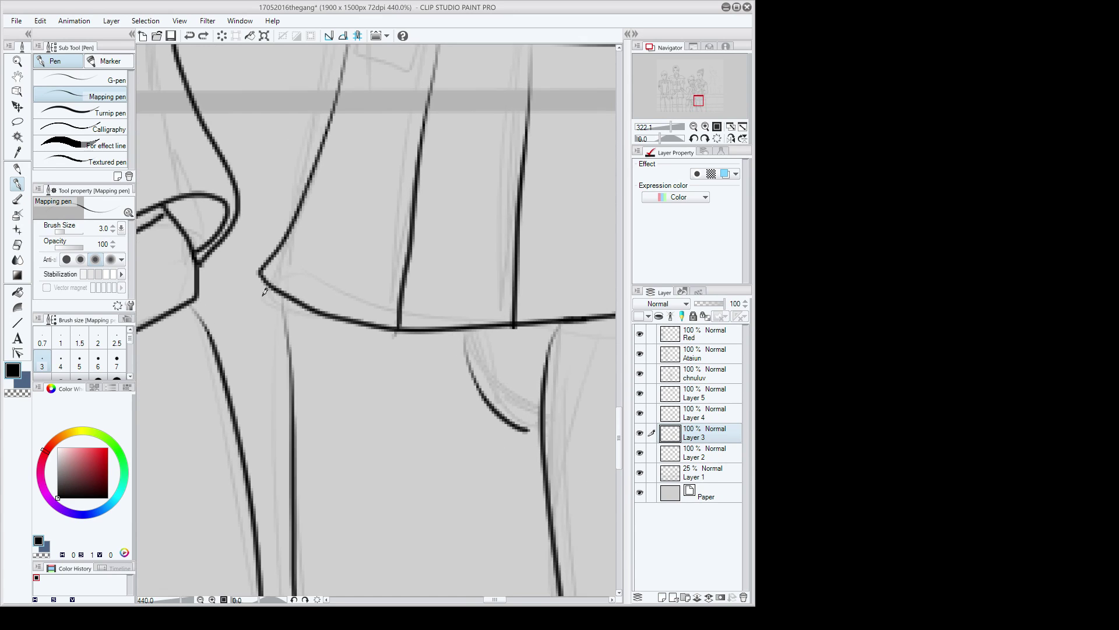
Step: Merge Layer 5, Layer 4 and Layer 3 down into Layer 2 and rename the merged layer clude
{"action": "scroll", "coordinate": [265, 292], "scroll_direction": "down", "scroll_amount": 10}
{"action": "left_click", "coordinate": [691, 392]}
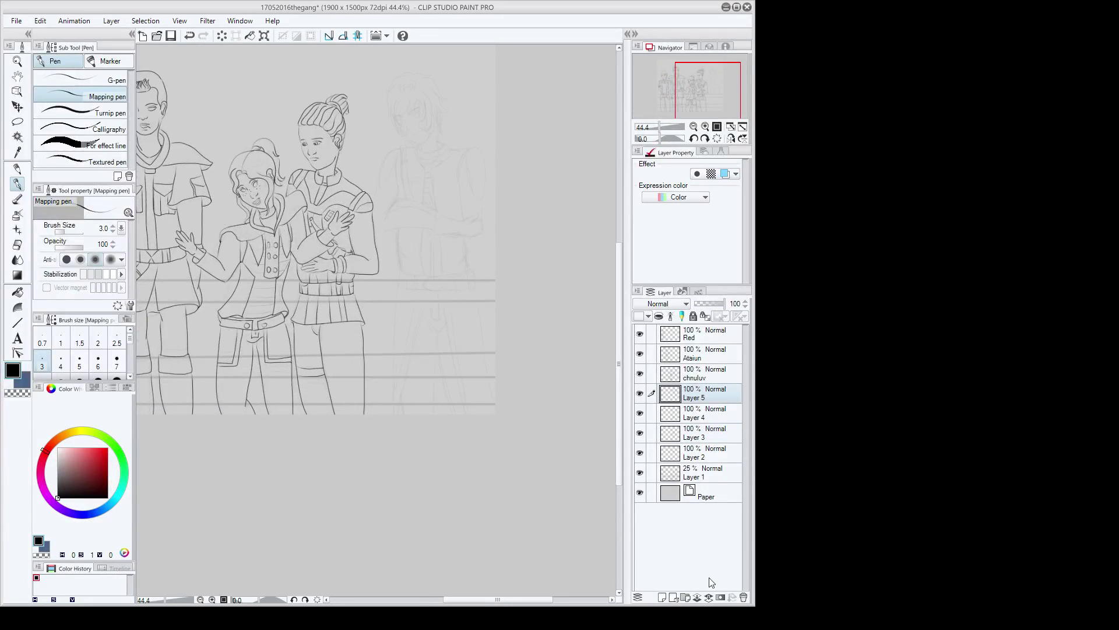
{"action": "left_click", "coordinate": [709, 597]}
{"action": "left_click", "coordinate": [709, 597]}
{"action": "left_click", "coordinate": [709, 598]}
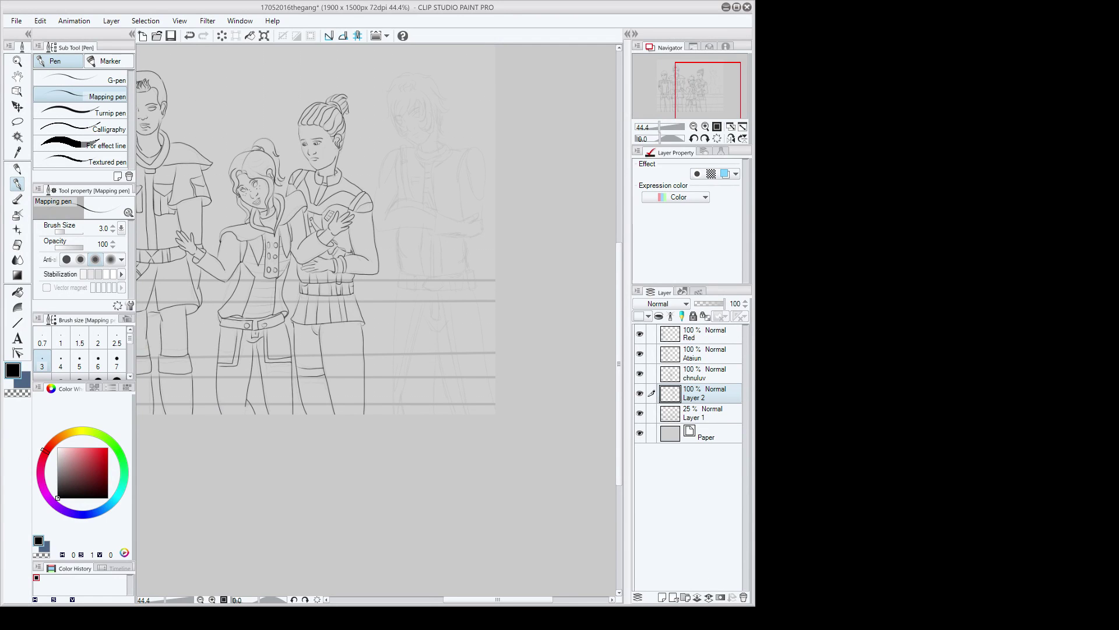
{"action": "double_click", "coordinate": [708, 398]}
{"action": "type", "text": "clude"}
{"action": "key", "text": "Return"}
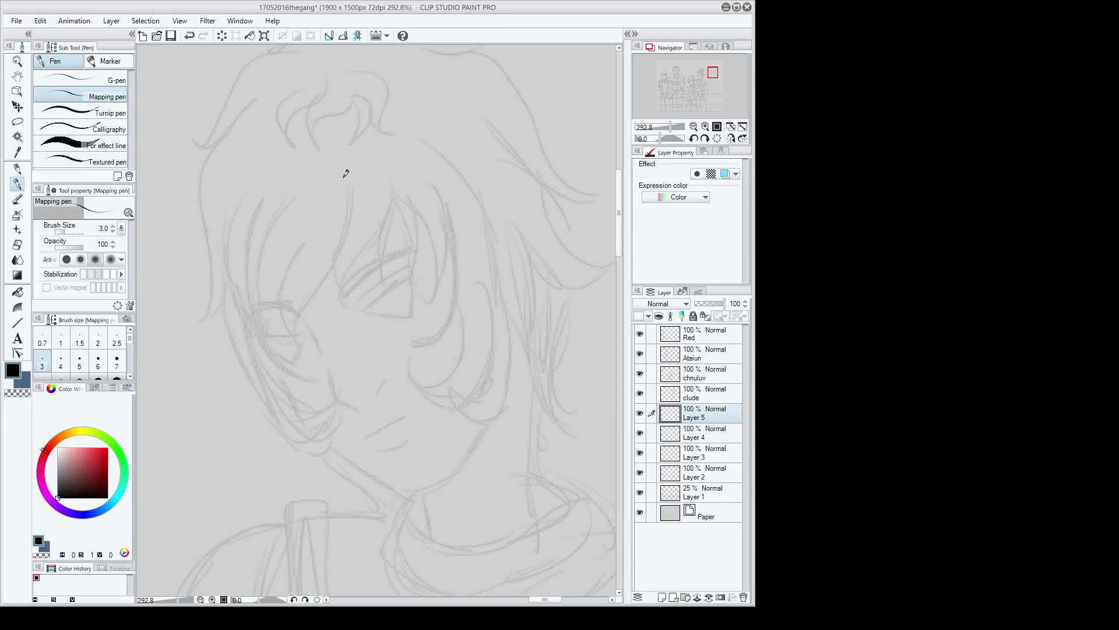
Step: On the new Layer 5, ink the last figure's fringe and the curved hair locks framing the right side of the face
{"action": "mouse_move", "coordinate": [423, 318]}
{"action": "left_mouse_down"}
{"action": "mouse_move", "coordinate": [452, 271]}
{"action": "mouse_move", "coordinate": [437, 204]}
{"action": "left_mouse_up"}
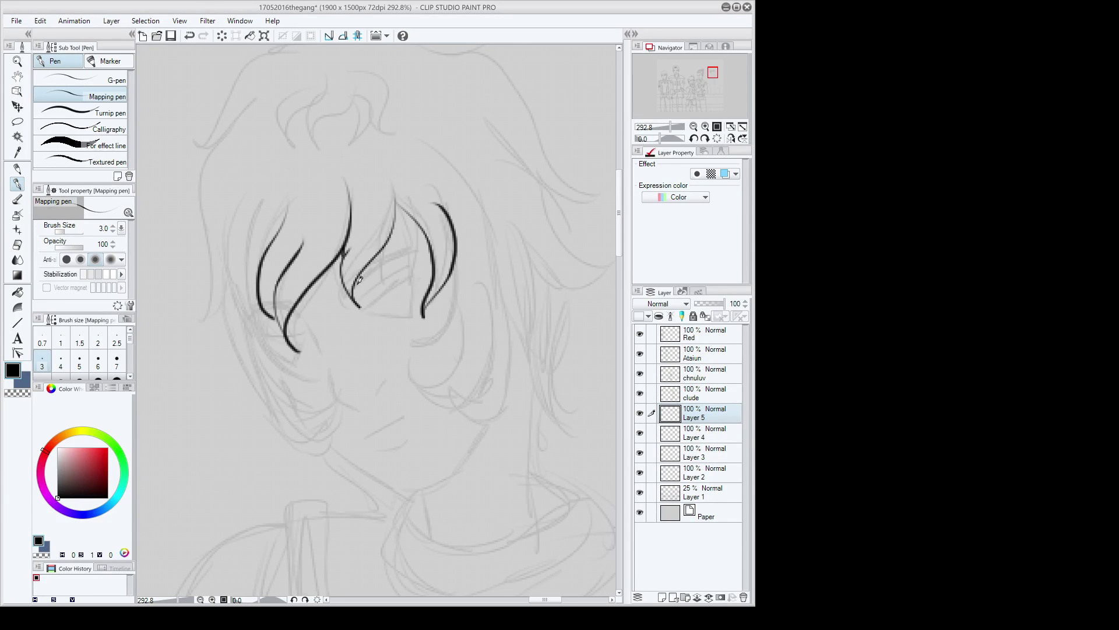
{"action": "mouse_move", "coordinate": [456, 257]}
{"action": "left_mouse_down"}
{"action": "mouse_move", "coordinate": [453, 292]}
{"action": "mouse_move", "coordinate": [412, 344]}
{"action": "mouse_move", "coordinate": [451, 331]}
{"action": "mouse_move", "coordinate": [467, 270]}
{"action": "left_mouse_up"}
{"action": "mouse_move", "coordinate": [465, 328]}
{"action": "left_mouse_down"}
{"action": "mouse_move", "coordinate": [446, 378]}
{"action": "mouse_move", "coordinate": [419, 365]}
{"action": "mouse_move", "coordinate": [426, 390]}
{"action": "mouse_move", "coordinate": [454, 400]}
{"action": "mouse_move", "coordinate": [491, 329]}
{"action": "left_mouse_up"}
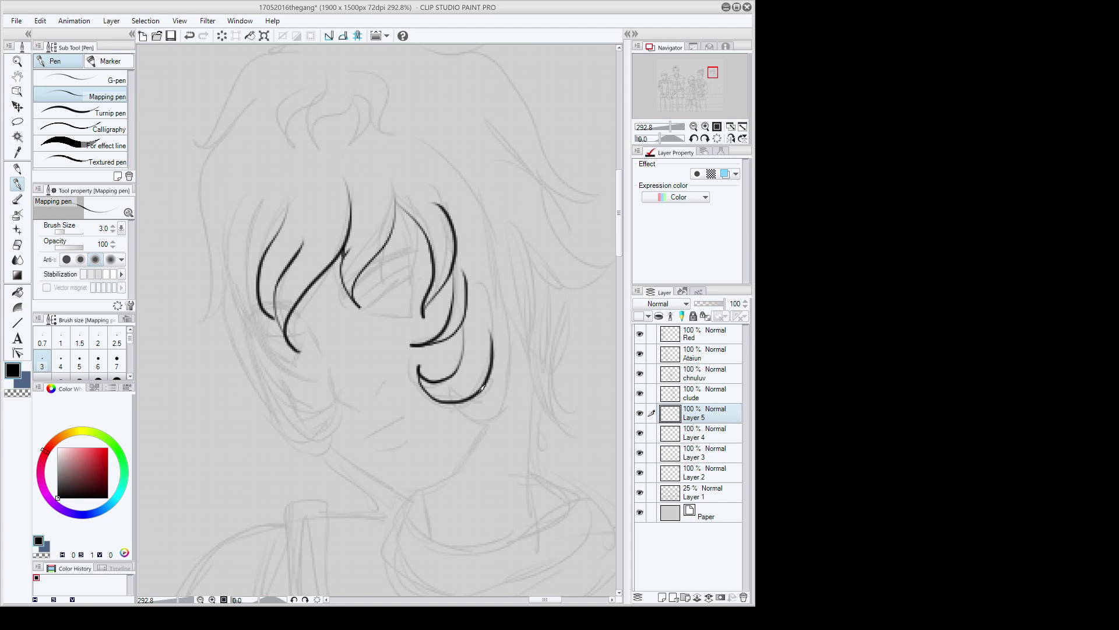
{"action": "left_click_drag", "start_coordinate": [496, 240], "coordinate": [456, 420]}
Step: Ink the overlapping curved hair locks framing the left side of the face, from the temple down to the jaw
{"action": "left_click_drag", "start_coordinate": [259, 203], "coordinate": [255, 291]}
{"action": "left_click_drag", "start_coordinate": [227, 241], "coordinate": [255, 324]}
{"action": "left_click_drag", "start_coordinate": [251, 330], "coordinate": [302, 367]}
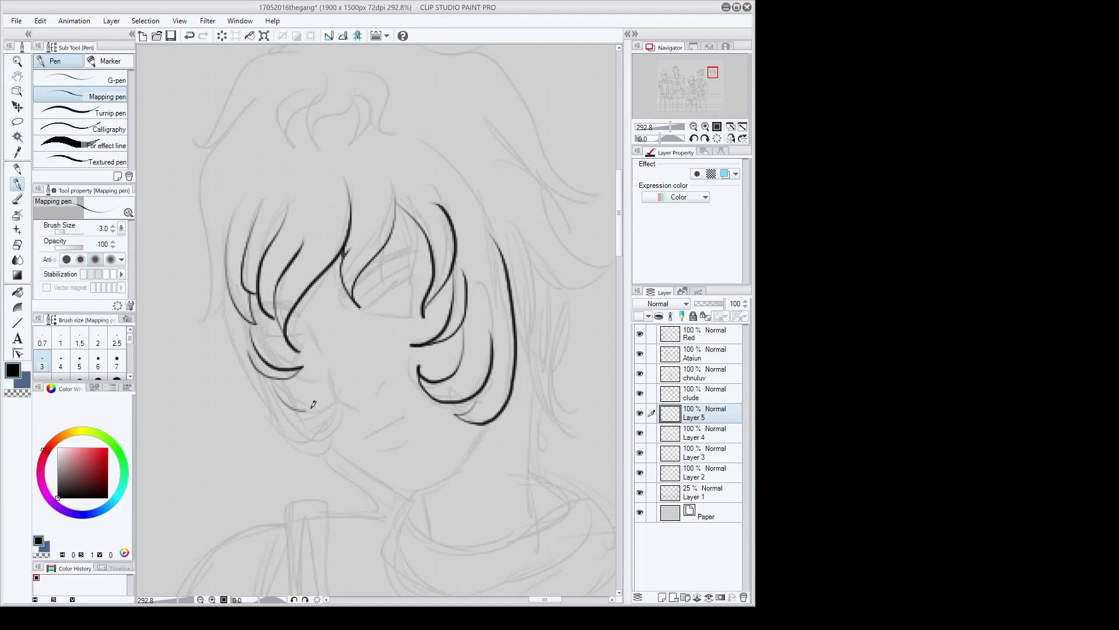
{"action": "mouse_move", "coordinate": [325, 401]}
{"action": "left_mouse_down"}
{"action": "mouse_move", "coordinate": [280, 397]}
{"action": "mouse_move", "coordinate": [273, 375]}
{"action": "left_mouse_up"}
{"action": "mouse_move", "coordinate": [329, 402]}
{"action": "left_mouse_down"}
{"action": "mouse_move", "coordinate": [322, 424]}
{"action": "mouse_move", "coordinate": [260, 396]}
{"action": "left_mouse_up"}
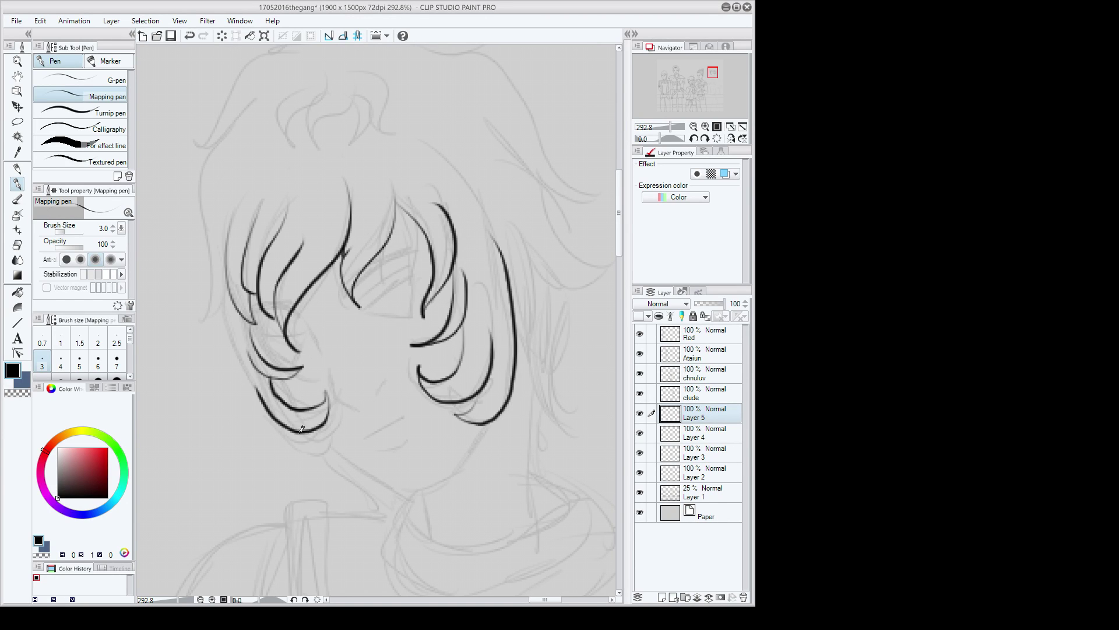
{"action": "mouse_move", "coordinate": [302, 436]}
{"action": "left_mouse_down"}
{"action": "mouse_move", "coordinate": [327, 446]}
{"action": "mouse_move", "coordinate": [302, 449]}
{"action": "mouse_move", "coordinate": [273, 431]}
{"action": "mouse_move", "coordinate": [246, 382]}
{"action": "mouse_move", "coordinate": [233, 293]}
{"action": "left_mouse_up"}
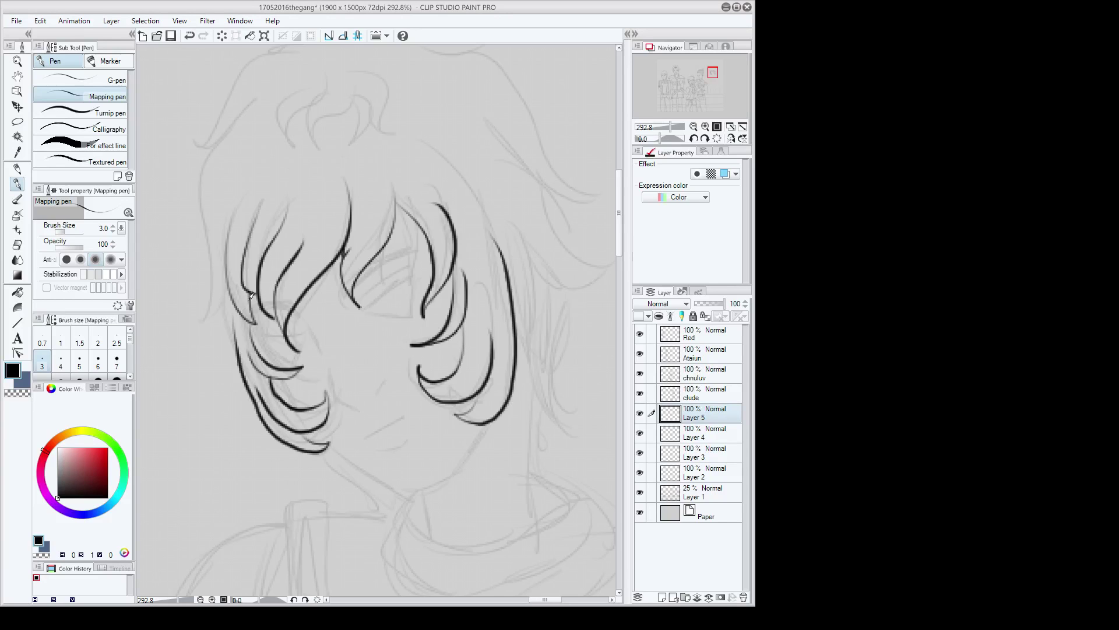
Step: Ink the pointed outer hair flicks along the crown and the right side of the head
{"action": "scroll", "coordinate": [252, 297], "scroll_direction": "up", "scroll_amount": 3}
{"action": "mouse_move", "coordinate": [593, 296]}
{"action": "left_mouse_down"}
{"action": "mouse_move", "coordinate": [542, 286]}
{"action": "mouse_move", "coordinate": [481, 236]}
{"action": "left_mouse_up"}
{"action": "mouse_move", "coordinate": [610, 344]}
{"action": "left_mouse_down"}
{"action": "mouse_move", "coordinate": [604, 356]}
{"action": "mouse_move", "coordinate": [539, 364]}
{"action": "mouse_move", "coordinate": [500, 340]}
{"action": "left_mouse_up"}
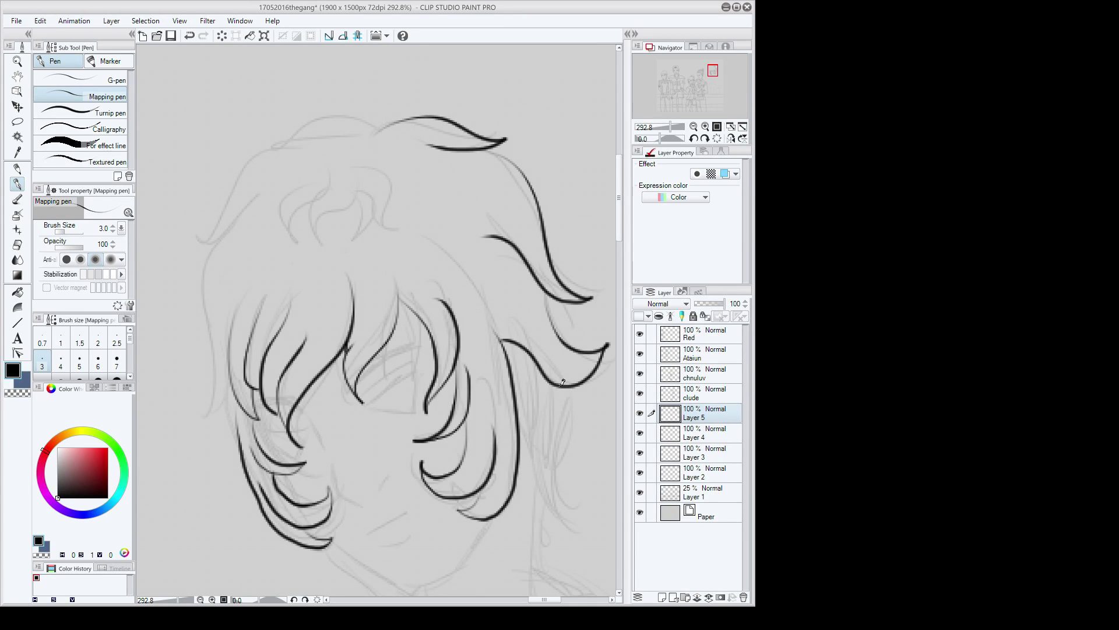
Step: Ink the pointed hair locks behind the neck and the outer hair flicks along the left side of the crown
{"action": "mouse_move", "coordinate": [564, 396]}
{"action": "left_mouse_down"}
{"action": "mouse_move", "coordinate": [554, 471]}
{"action": "mouse_move", "coordinate": [577, 491]}
{"action": "left_mouse_up"}
{"action": "mouse_move", "coordinate": [537, 414]}
{"action": "left_mouse_down"}
{"action": "mouse_move", "coordinate": [548, 510]}
{"action": "mouse_move", "coordinate": [567, 527]}
{"action": "mouse_move", "coordinate": [544, 517]}
{"action": "mouse_move", "coordinate": [558, 539]}
{"action": "left_mouse_up"}
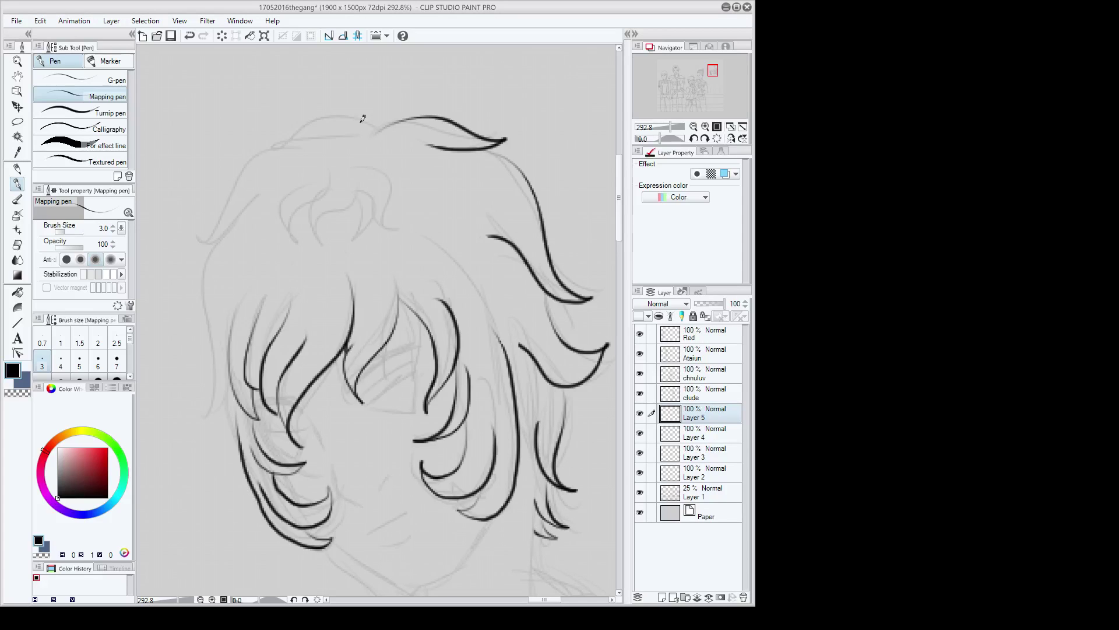
{"action": "mouse_move", "coordinate": [379, 130]}
{"action": "left_mouse_down"}
{"action": "mouse_move", "coordinate": [343, 106]}
{"action": "mouse_move", "coordinate": [269, 145]}
{"action": "mouse_move", "coordinate": [361, 135]}
{"action": "left_mouse_up"}
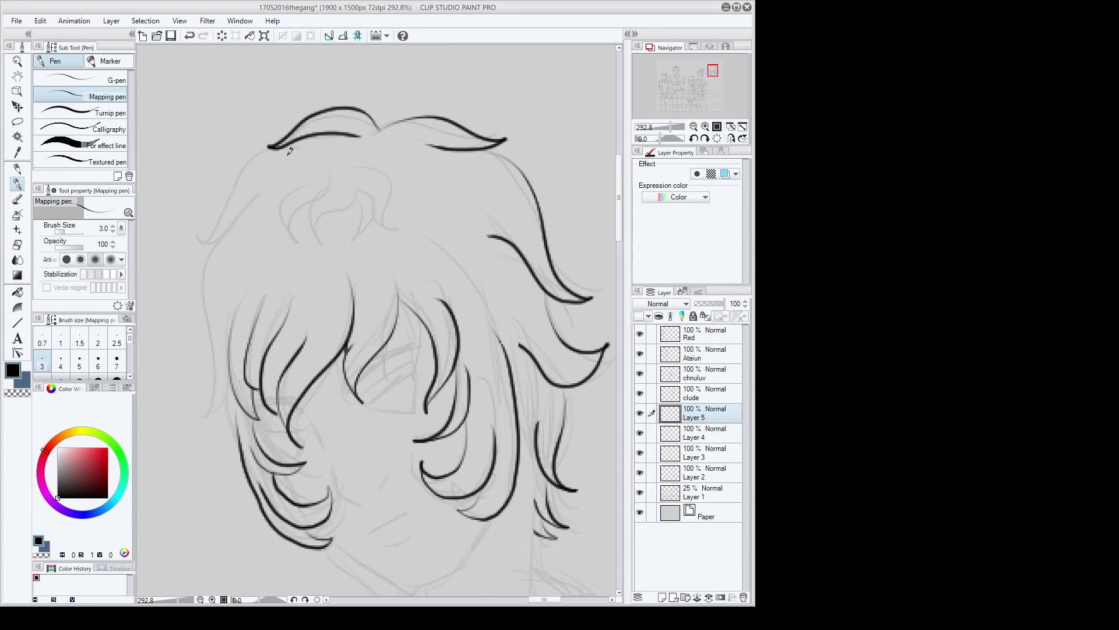
{"action": "mouse_move", "coordinate": [269, 147]}
{"action": "left_mouse_down"}
{"action": "mouse_move", "coordinate": [246, 157]}
{"action": "mouse_move", "coordinate": [205, 239]}
{"action": "mouse_move", "coordinate": [267, 192]}
{"action": "left_mouse_up"}
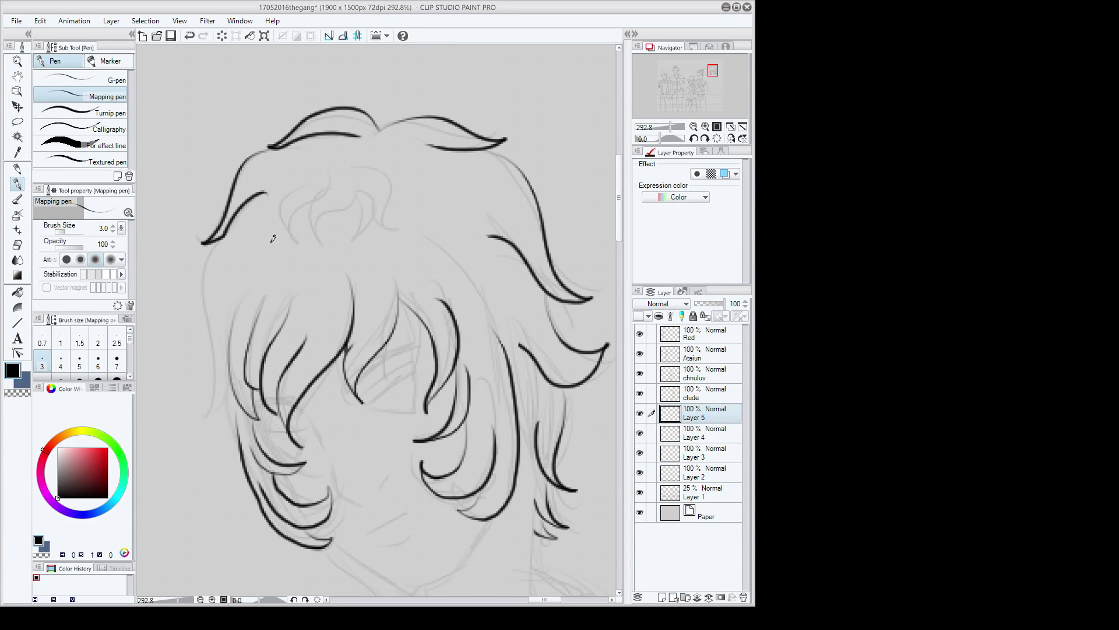
{"action": "left_click_drag", "start_coordinate": [205, 244], "coordinate": [209, 331]}
Step: Ink the short hair tips below the left jaw and the small curled locks on top of the head
{"action": "scroll", "coordinate": [403, 477], "scroll_direction": "down", "scroll_amount": 3}
{"action": "scroll", "coordinate": [337, 491], "scroll_direction": "up", "scroll_amount": 4}
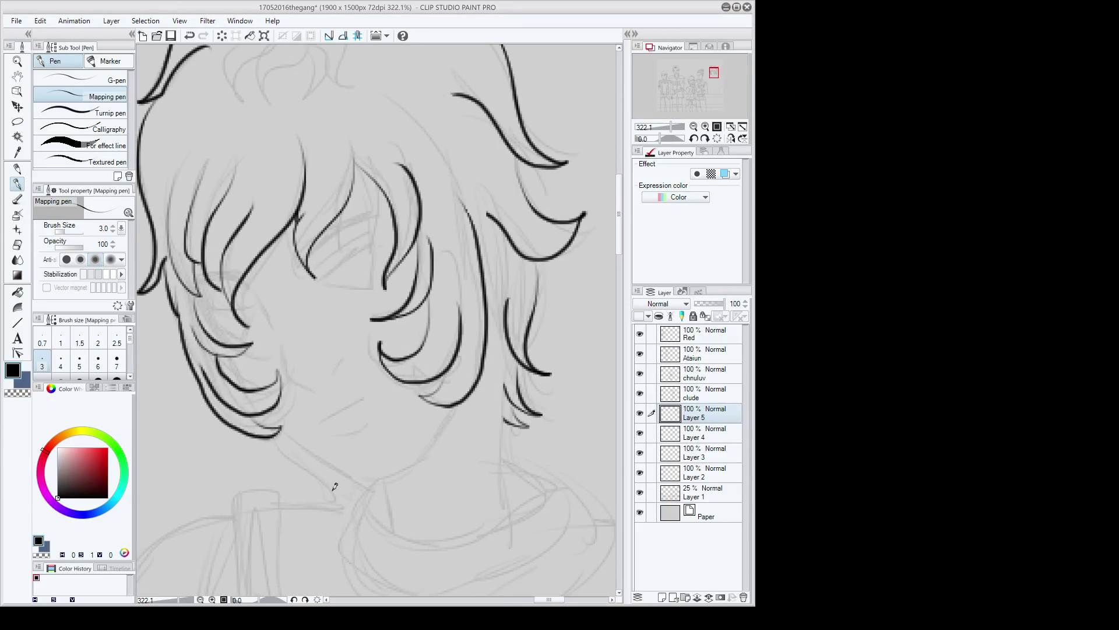
{"action": "left_click_drag", "start_coordinate": [278, 433], "coordinate": [318, 483]}
{"action": "left_click_drag", "start_coordinate": [330, 477], "coordinate": [336, 493]}
{"action": "scroll", "coordinate": [352, 461], "scroll_direction": "up", "scroll_amount": 1}
{"action": "mouse_move", "coordinate": [360, 204]}
{"action": "left_mouse_down"}
{"action": "mouse_move", "coordinate": [317, 253]}
{"action": "mouse_move", "coordinate": [314, 190]}
{"action": "mouse_move", "coordinate": [386, 261]}
{"action": "mouse_move", "coordinate": [400, 190]}
{"action": "left_mouse_up"}
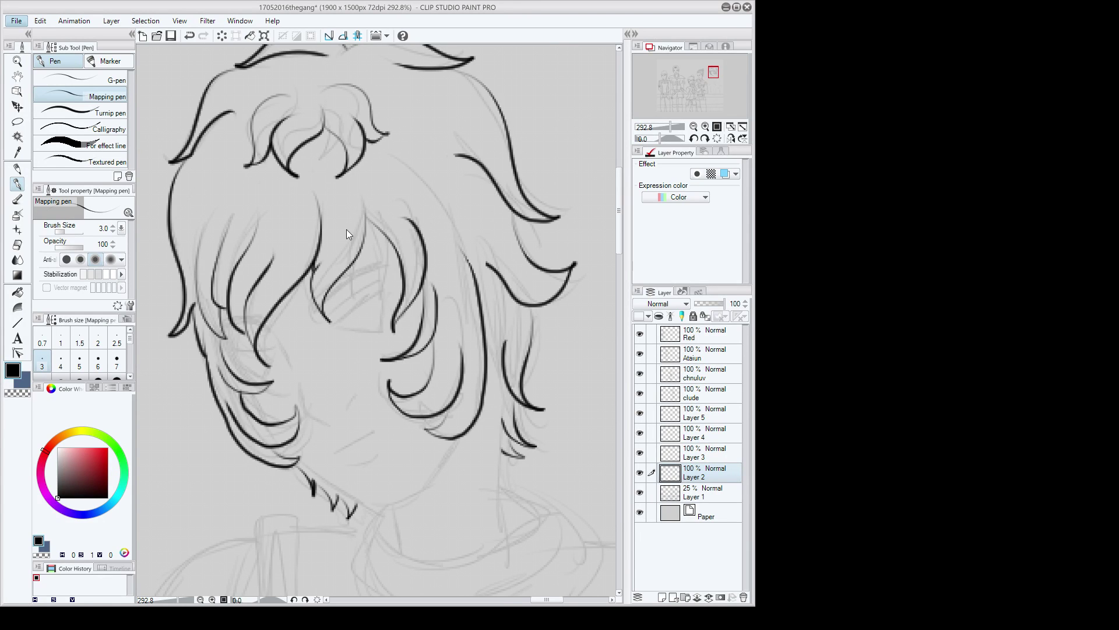
Step: On Layer 2, ink both eyebrows and erase the excess line where the right brow meets the fringe
{"action": "scroll", "coordinate": [347, 229], "scroll_direction": "up", "scroll_amount": 1}
{"action": "mouse_move", "coordinate": [434, 214]}
{"action": "left_mouse_down"}
{"action": "mouse_move", "coordinate": [338, 283]}
{"action": "mouse_move", "coordinate": [424, 211]}
{"action": "left_mouse_up"}
{"action": "left_click_drag", "start_coordinate": [266, 298], "coordinate": [219, 295]}
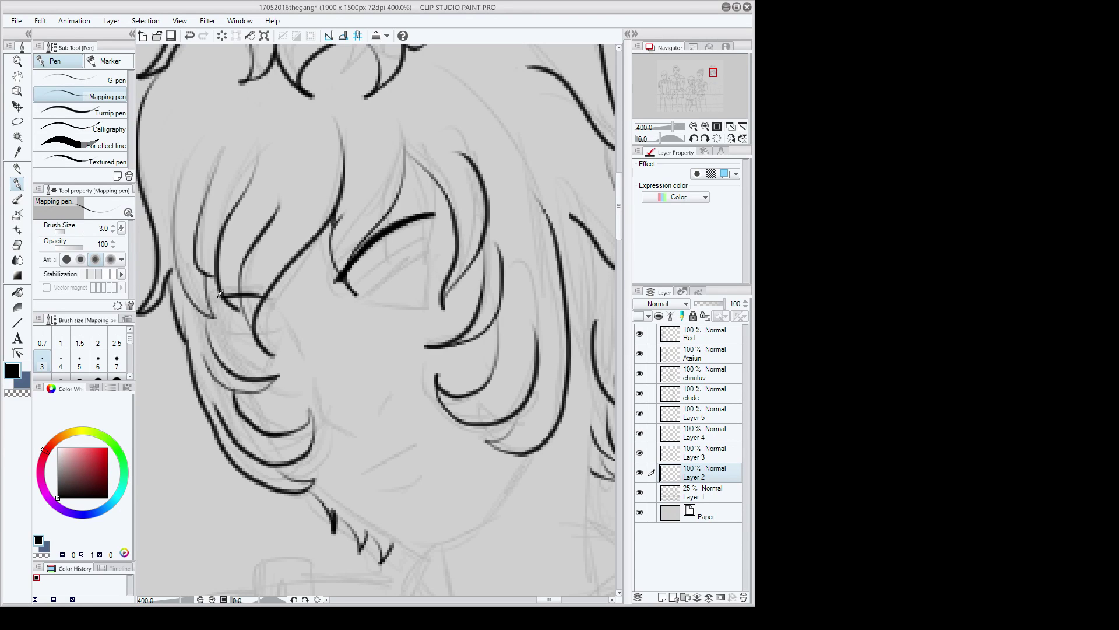
{"action": "key", "text": "e"}
{"action": "scroll", "coordinate": [220, 294], "scroll_direction": "up", "scroll_amount": 1}
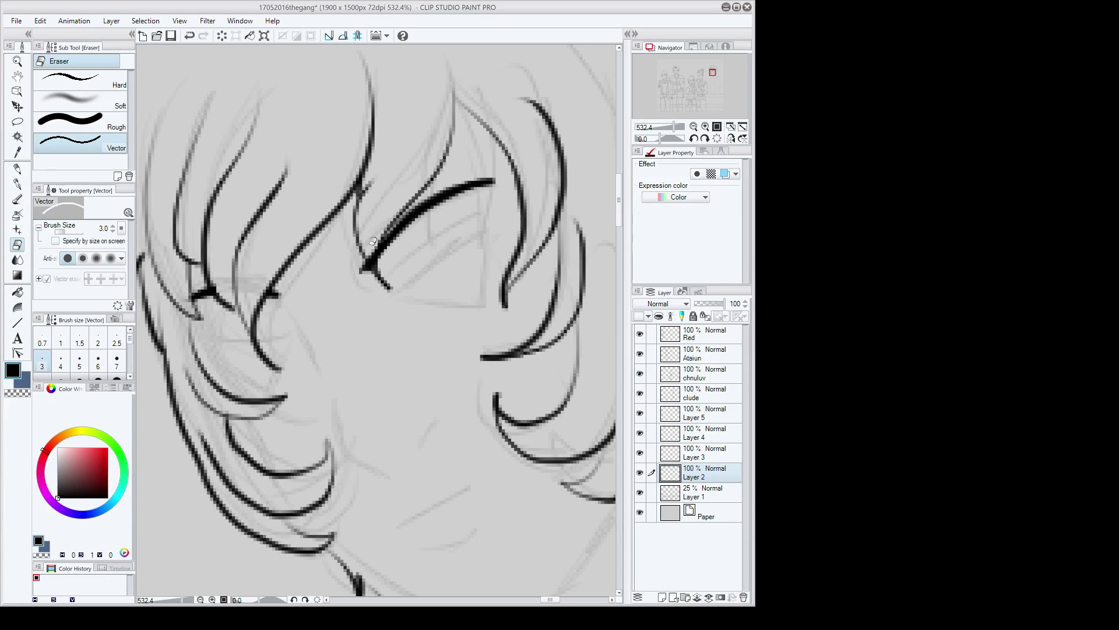
{"action": "left_click_drag", "start_coordinate": [373, 242], "coordinate": [373, 253]}
{"action": "left_click", "coordinate": [17, 184]}
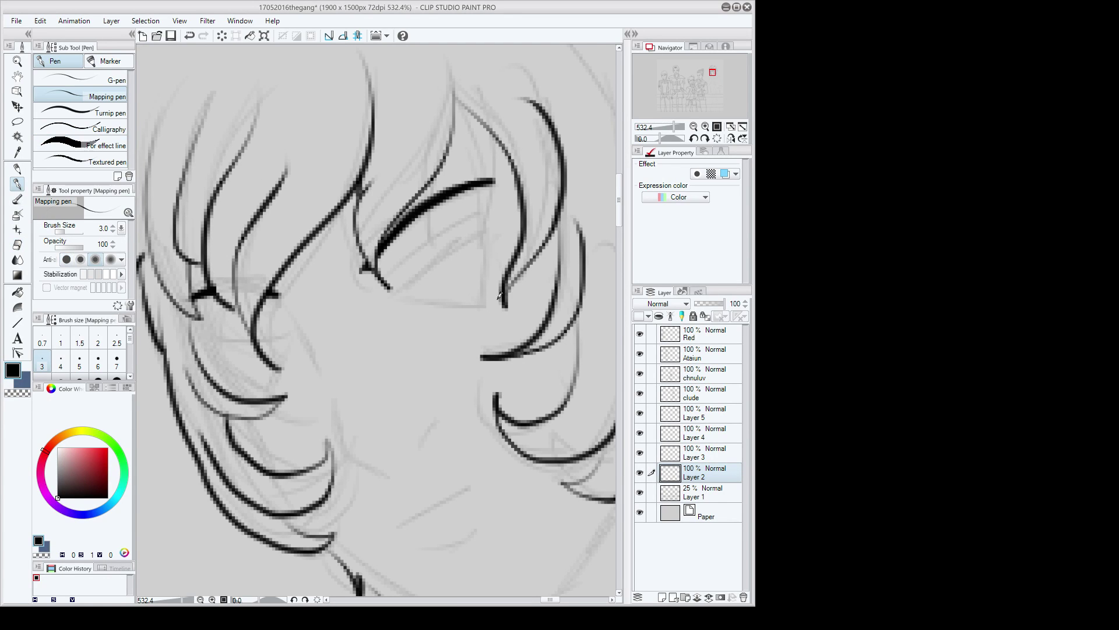
Step: Ink both narrowed eyes and the nose with the Mapping pen
{"action": "left_click_drag", "start_coordinate": [388, 285], "coordinate": [480, 235]}
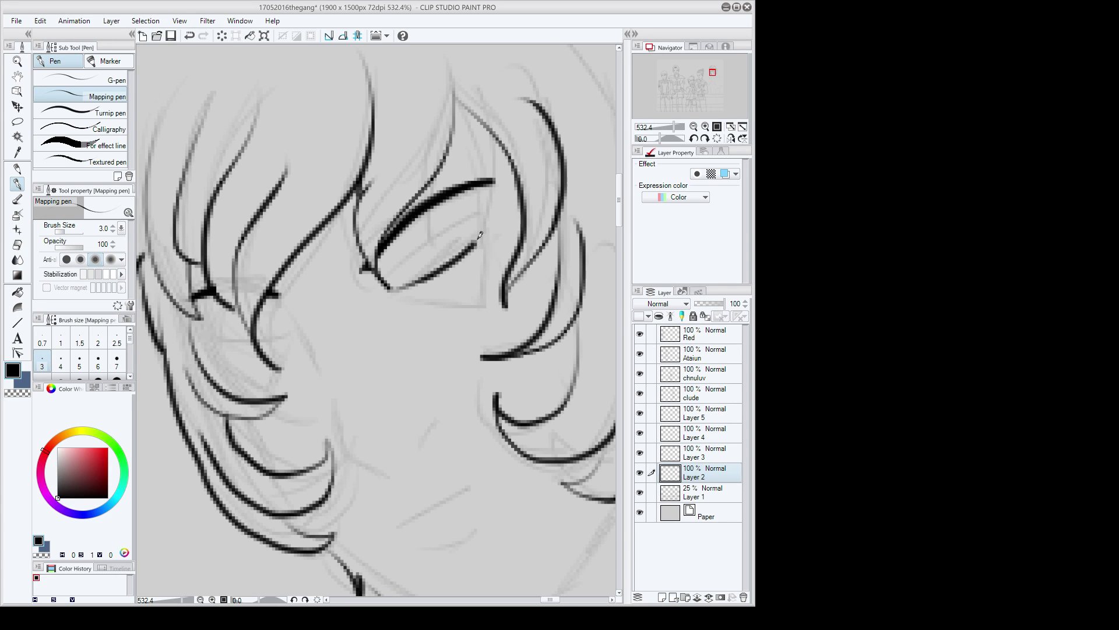
{"action": "left_click_drag", "start_coordinate": [396, 274], "coordinate": [414, 300]}
{"action": "left_click_drag", "start_coordinate": [332, 402], "coordinate": [379, 472]}
{"action": "left_click_drag", "start_coordinate": [437, 407], "coordinate": [413, 450]}
{"action": "left_click_drag", "start_coordinate": [290, 319], "coordinate": [317, 372]}
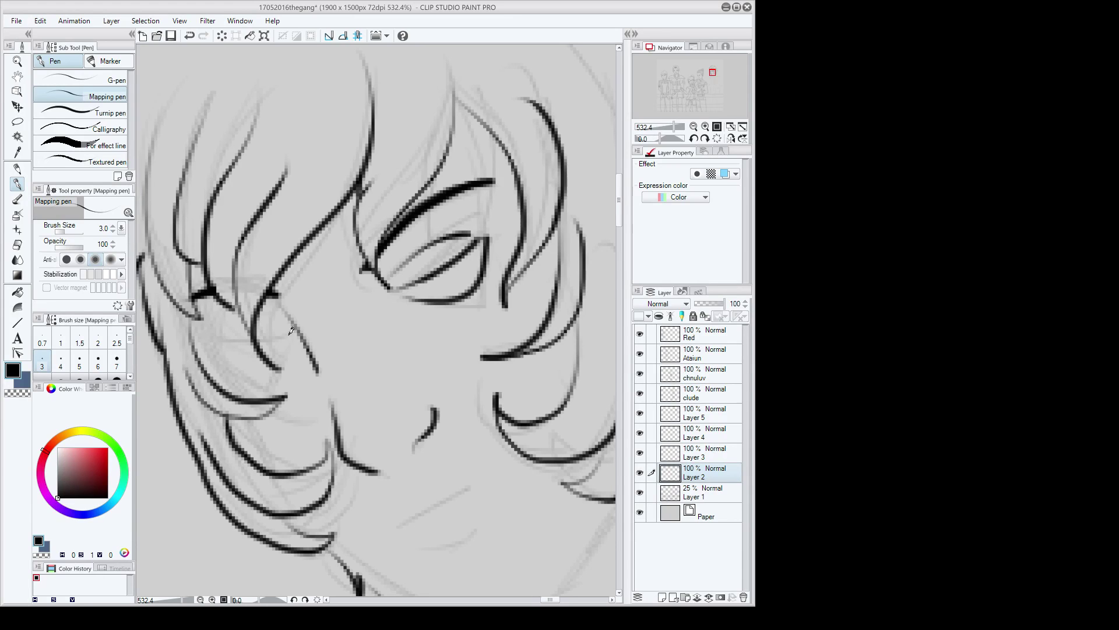
{"action": "mouse_move", "coordinate": [290, 334]}
{"action": "left_mouse_down"}
{"action": "mouse_move", "coordinate": [219, 349]}
{"action": "mouse_move", "coordinate": [263, 371]}
{"action": "mouse_move", "coordinate": [294, 334]}
{"action": "mouse_move", "coordinate": [276, 362]}
{"action": "left_mouse_up"}
{"action": "left_click_drag", "start_coordinate": [216, 340], "coordinate": [251, 322]}
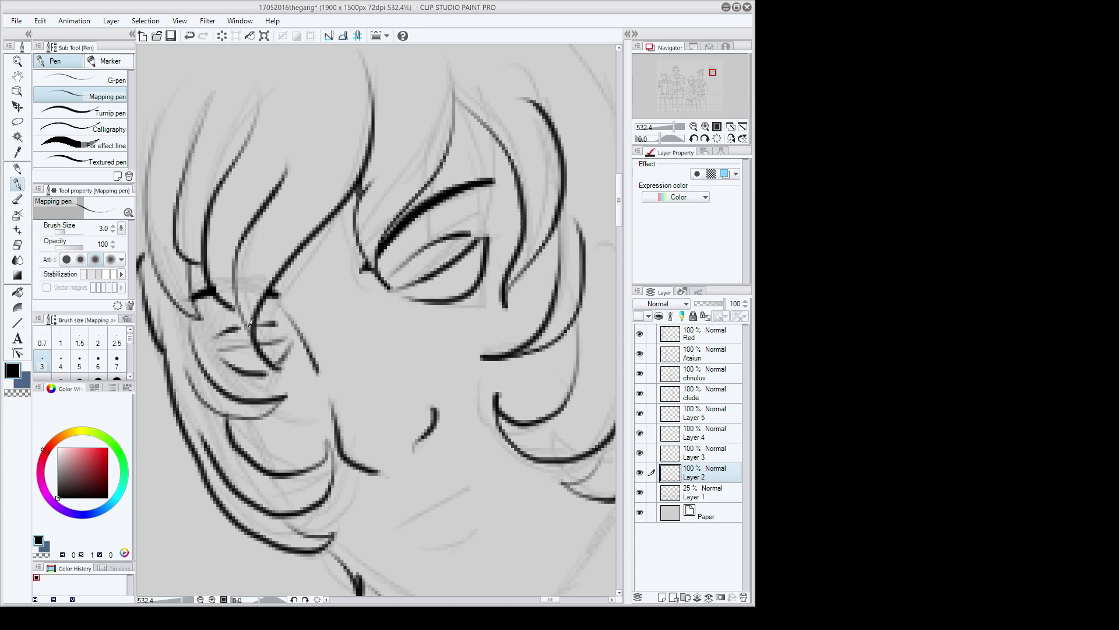
Step: Ink the slanted mouth line and the short lower lip line beneath the nose
{"action": "scroll", "coordinate": [386, 481], "scroll_direction": "down", "scroll_amount": 2}
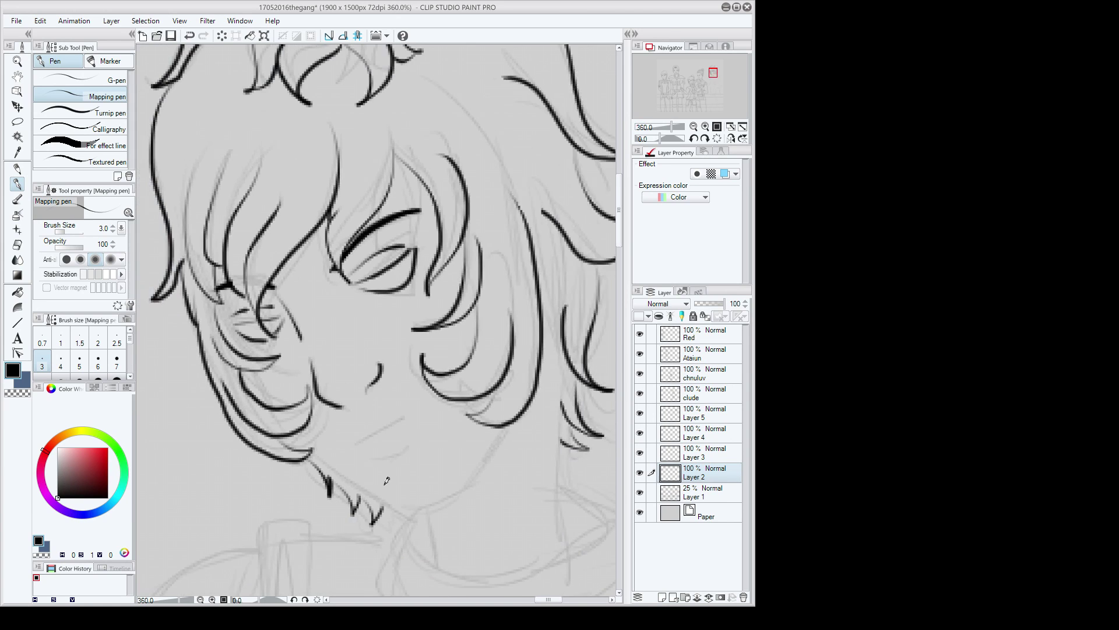
{"action": "scroll", "coordinate": [387, 481], "scroll_direction": "up", "scroll_amount": 1}
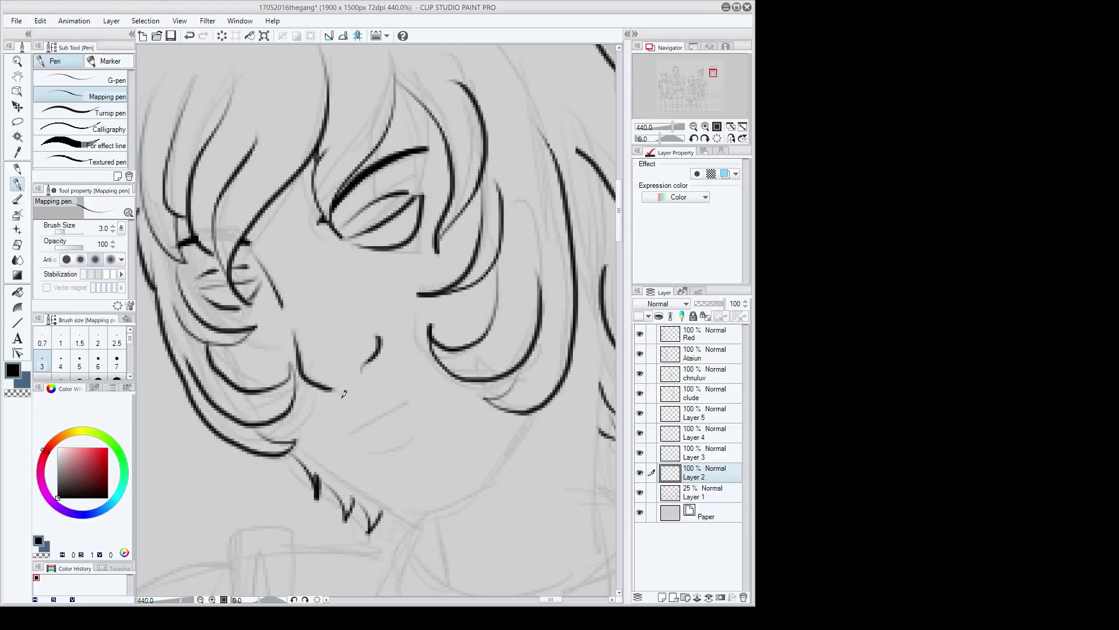
{"action": "left_click_drag", "start_coordinate": [346, 433], "coordinate": [398, 411]}
{"action": "left_click_drag", "start_coordinate": [370, 451], "coordinate": [411, 436]}
Step: Save the drawing and ink the jawline from the left hair tips around the chin to the right cheek
{"action": "left_click_drag", "start_coordinate": [297, 525], "coordinate": [528, 423]}
{"action": "key", "text": "ctrl+z"}
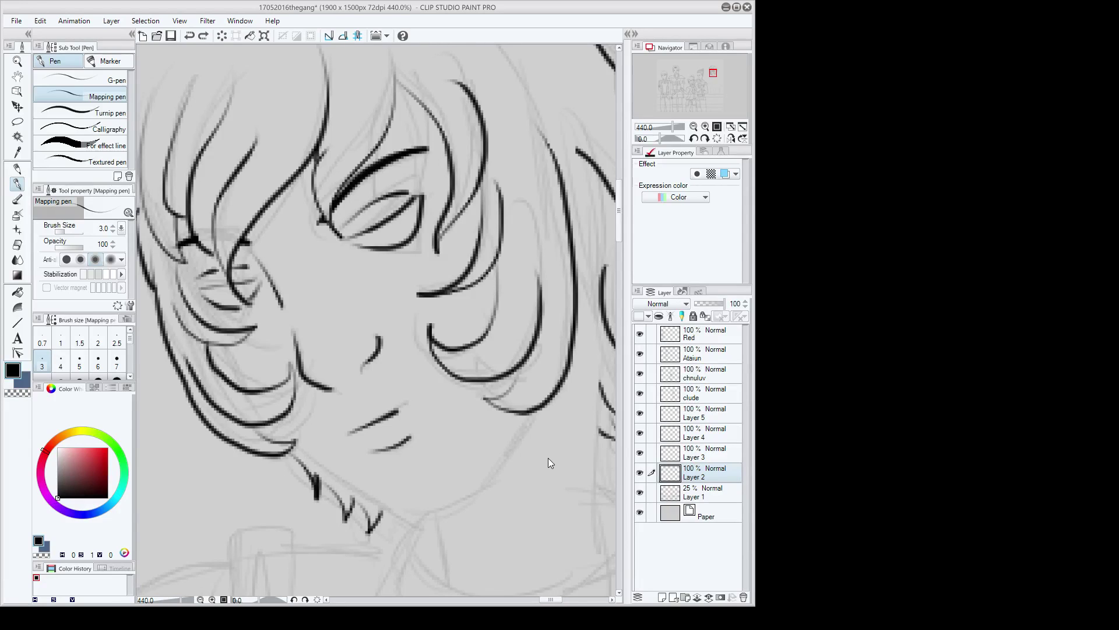
{"action": "left_click", "coordinate": [707, 140]}
{"action": "left_click", "coordinate": [706, 140]}
{"action": "key", "text": "ctrl+s"}
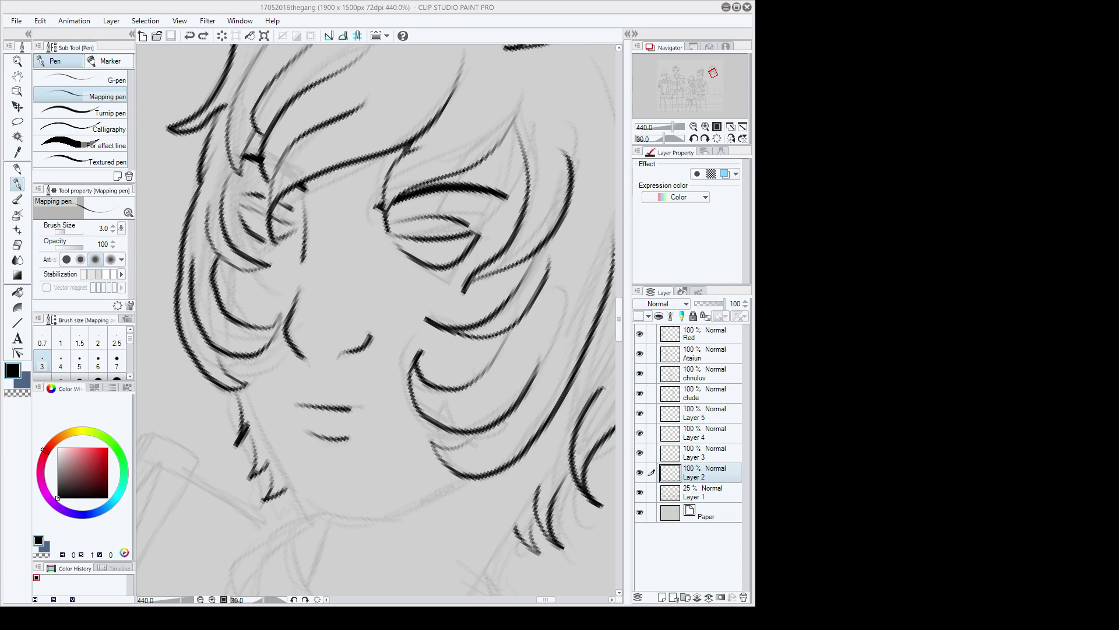
{"action": "left_click_drag", "start_coordinate": [267, 500], "coordinate": [461, 500]}
{"action": "left_click_drag", "start_coordinate": [285, 399], "coordinate": [266, 432]}
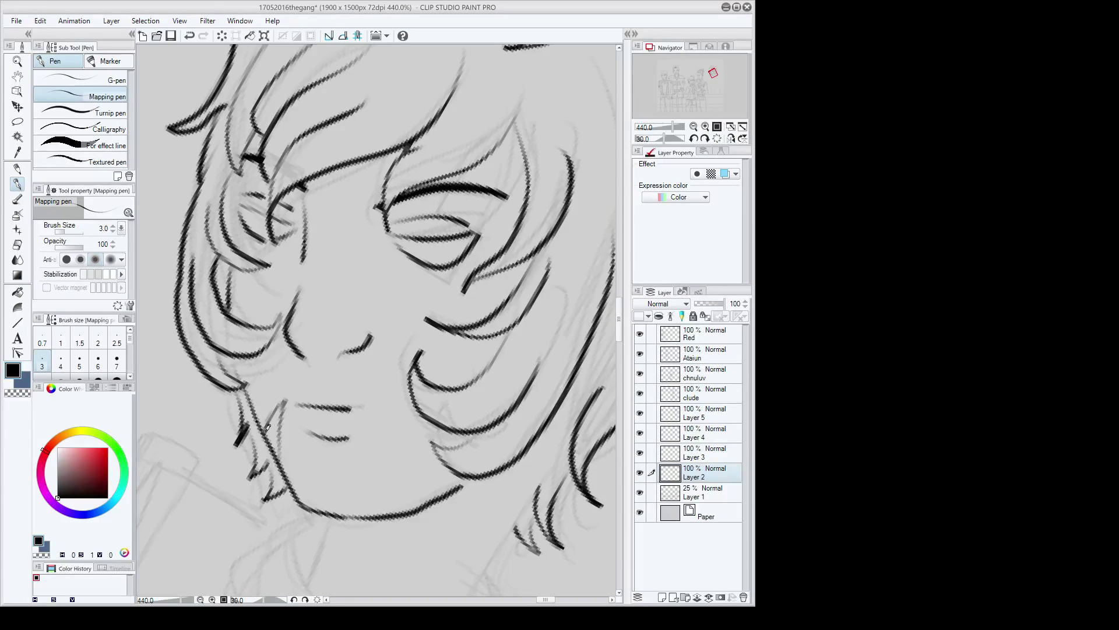
Step: Ink both sides of the neck and the right ear, and add the hair strand behind the ear on Layer 5
{"action": "scroll", "coordinate": [281, 417], "scroll_direction": "down", "scroll_amount": 3}
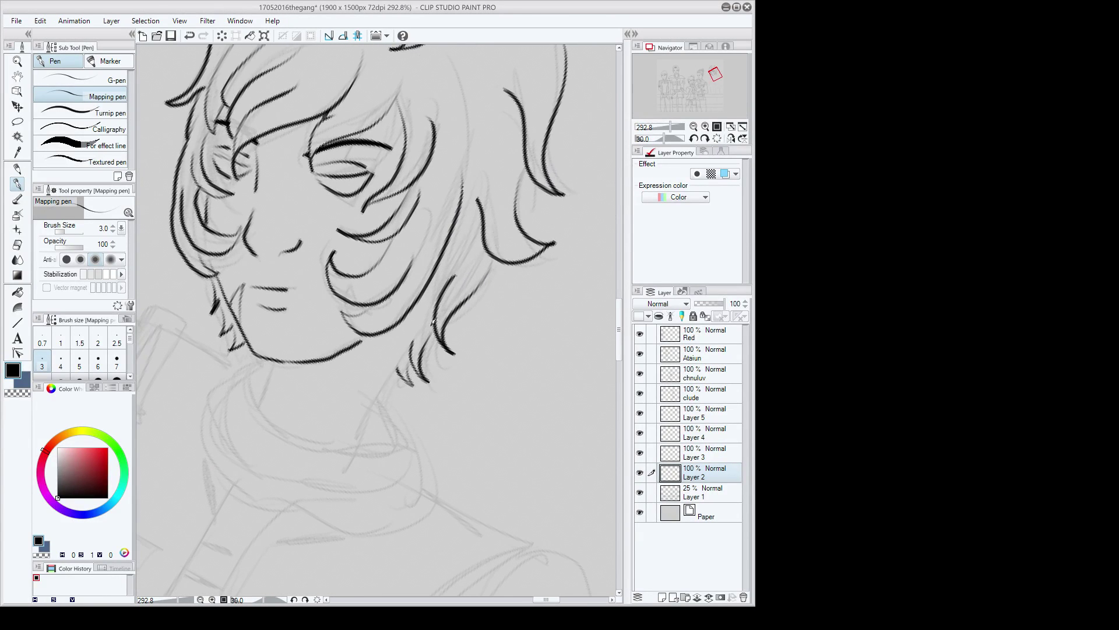
{"action": "left_click_drag", "start_coordinate": [407, 343], "coordinate": [365, 441]}
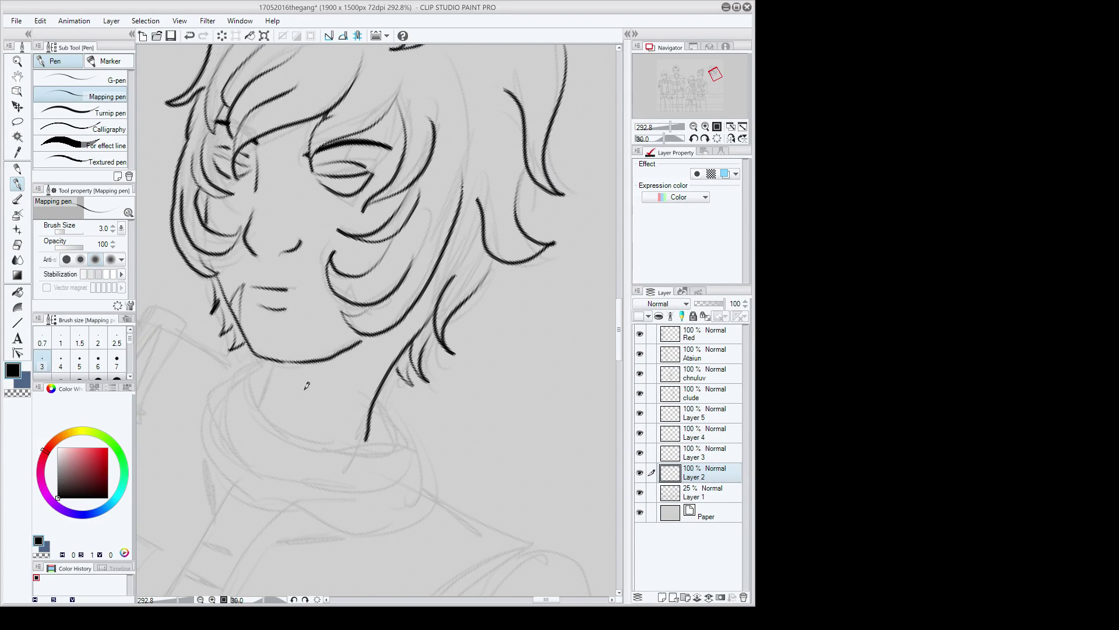
{"action": "left_click_drag", "start_coordinate": [272, 353], "coordinate": [255, 408]}
{"action": "left_click", "coordinate": [719, 139]}
{"action": "left_click", "coordinate": [427, 219], "text": "ctrl"}
{"action": "left_click_drag", "start_coordinate": [405, 261], "coordinate": [421, 295]}
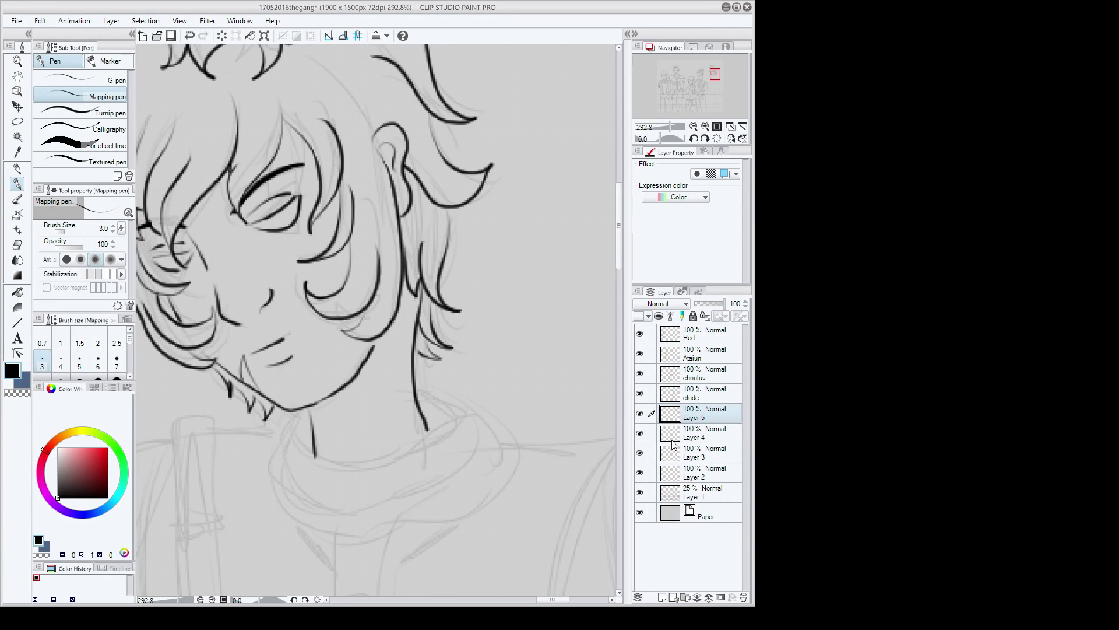
Step: Toggle Layer 2's visibility off and on to check which line art it holds
{"action": "left_click", "coordinate": [681, 458]}
{"action": "left_click", "coordinate": [679, 472]}
{"action": "key", "text": "ctrl+minus"}
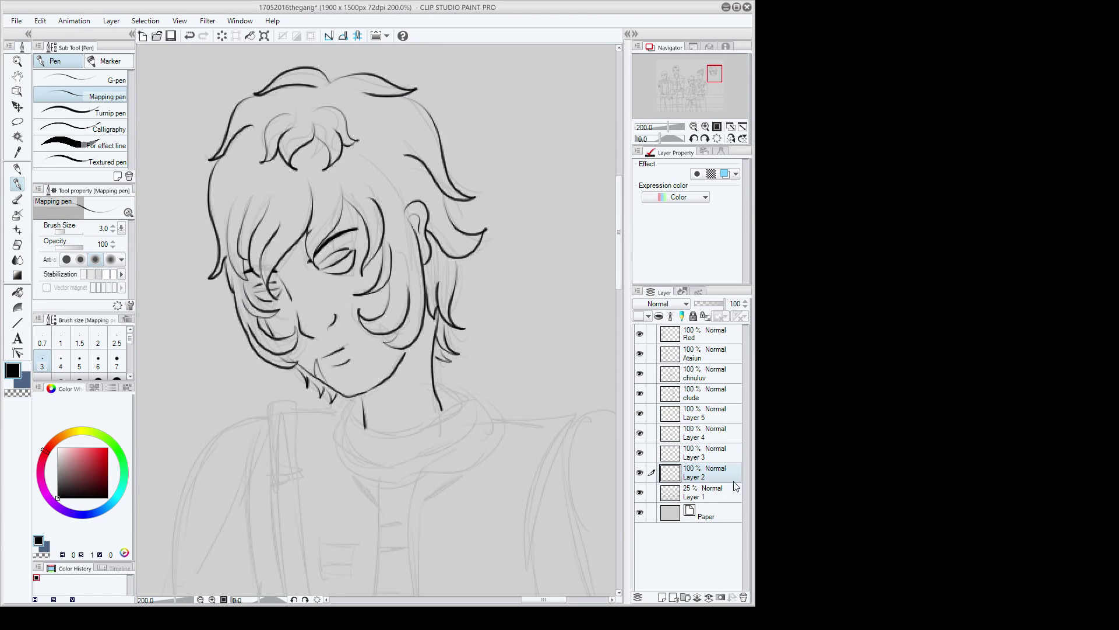
{"action": "left_click", "coordinate": [640, 473]}
{"action": "left_click", "coordinate": [641, 472]}
Step: Ink the draped cowl around the neck on Layer 3, and add thin shadow strokes across the neck on Layer 2
{"action": "left_click", "coordinate": [694, 452]}
{"action": "scroll", "coordinate": [373, 395], "scroll_direction": "up", "scroll_amount": 5}
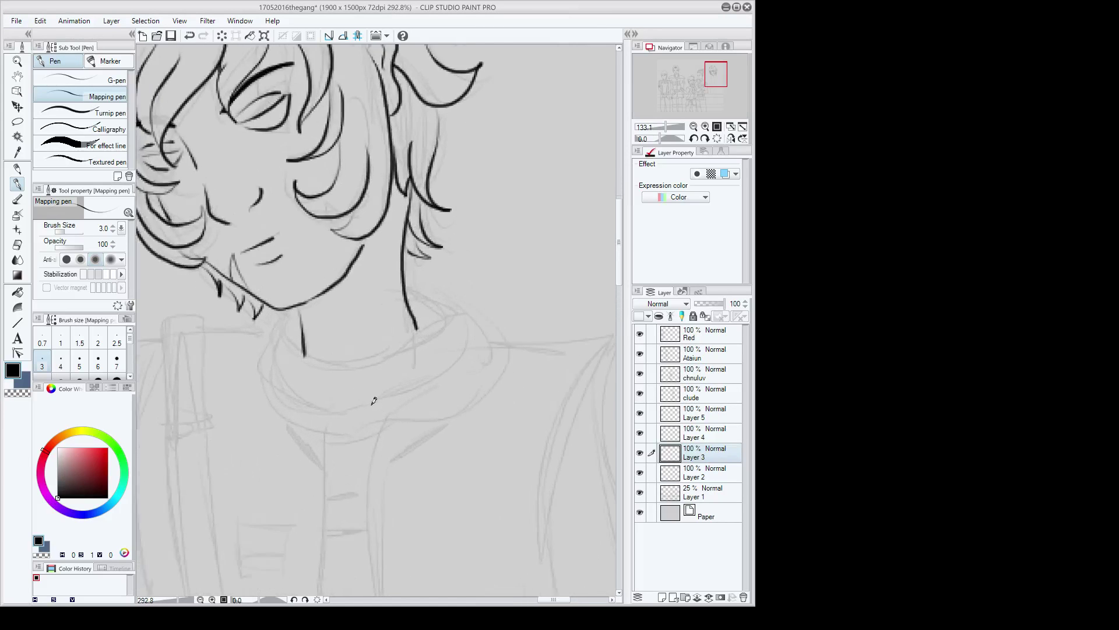
{"action": "mouse_move", "coordinate": [291, 299]}
{"action": "left_mouse_down"}
{"action": "mouse_move", "coordinate": [266, 325]}
{"action": "mouse_move", "coordinate": [314, 348]}
{"action": "mouse_move", "coordinate": [452, 302]}
{"action": "mouse_move", "coordinate": [411, 241]}
{"action": "mouse_move", "coordinate": [482, 286]}
{"action": "mouse_move", "coordinate": [424, 383]}
{"action": "left_mouse_up"}
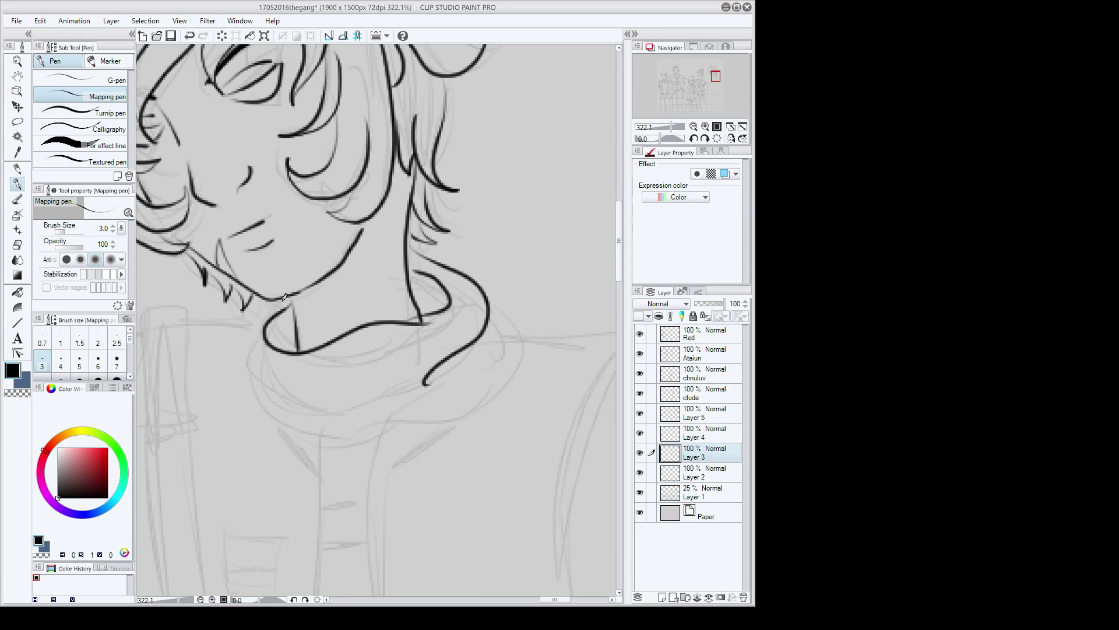
{"action": "mouse_move", "coordinate": [284, 298]}
{"action": "left_mouse_down"}
{"action": "mouse_move", "coordinate": [243, 343]}
{"action": "mouse_move", "coordinate": [298, 412]}
{"action": "left_mouse_up"}
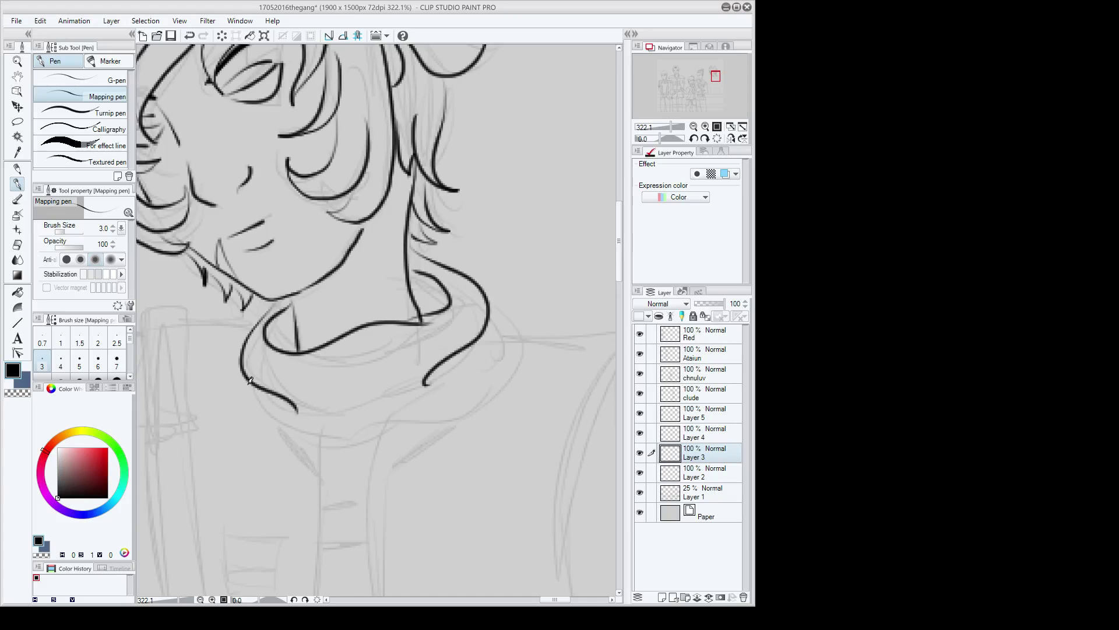
{"action": "key", "text": "ctrl+y"}
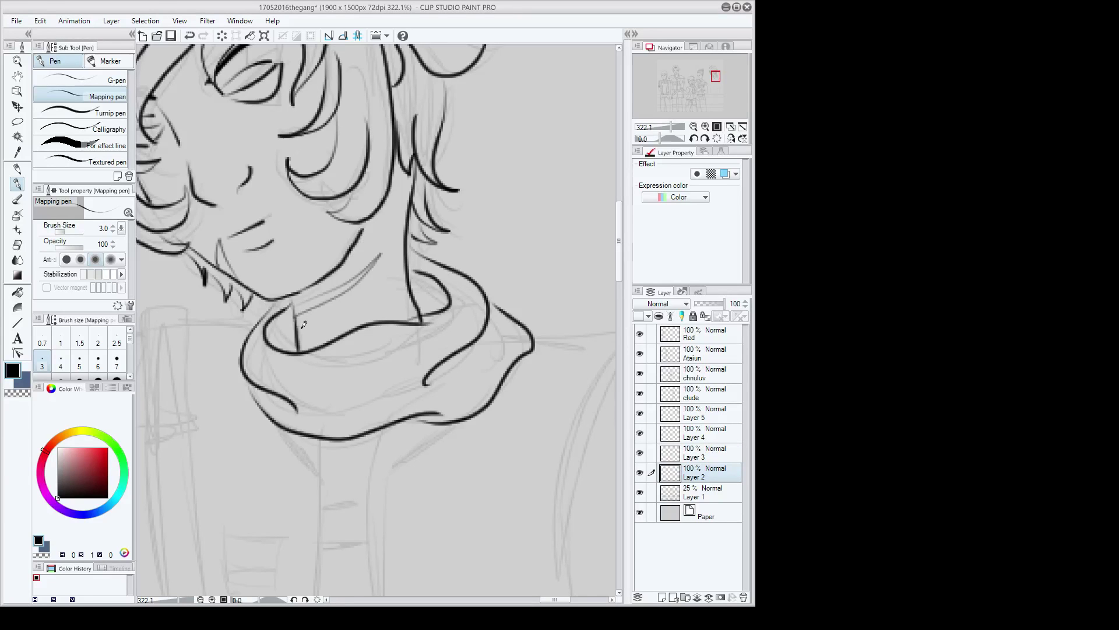
{"action": "mouse_move", "coordinate": [295, 320]}
{"action": "left_mouse_down"}
{"action": "mouse_move", "coordinate": [385, 286]}
{"action": "mouse_move", "coordinate": [351, 318]}
{"action": "mouse_move", "coordinate": [304, 337]}
{"action": "left_mouse_up"}
{"action": "mouse_move", "coordinate": [383, 302]}
{"action": "left_mouse_down"}
{"action": "mouse_move", "coordinate": [334, 334]}
{"action": "mouse_move", "coordinate": [304, 332]}
{"action": "left_mouse_up"}
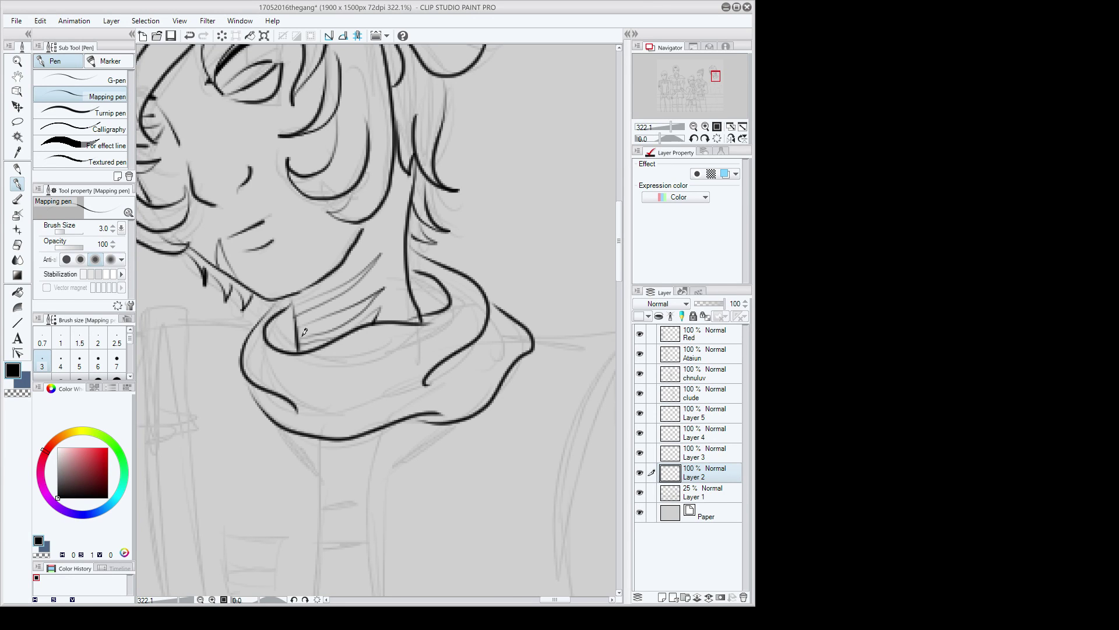
Step: On Layer 4, ink the sleeve cuff, the forearm extending from it and the outline of the hand
{"action": "left_click", "coordinate": [686, 456]}
{"action": "scroll", "coordinate": [362, 288], "scroll_direction": "down", "scroll_amount": 5}
{"action": "scroll", "coordinate": [362, 288], "scroll_direction": "down", "scroll_amount": 3}
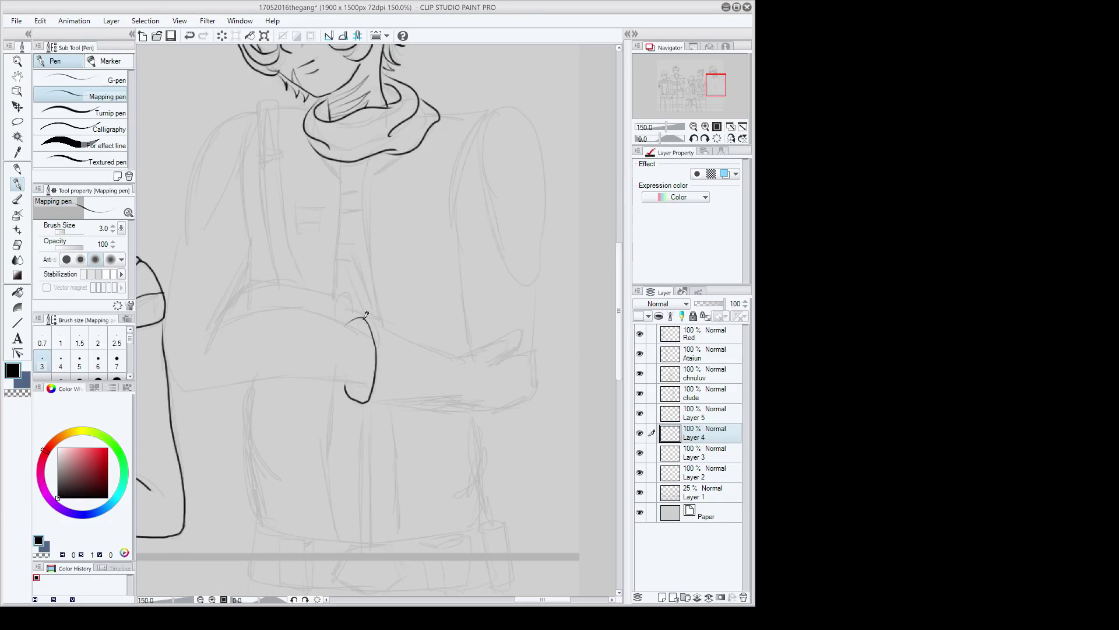
{"action": "mouse_move", "coordinate": [369, 324]}
{"action": "left_mouse_down"}
{"action": "mouse_move", "coordinate": [476, 362]}
{"action": "mouse_move", "coordinate": [524, 335]}
{"action": "mouse_move", "coordinate": [493, 365]}
{"action": "mouse_move", "coordinate": [536, 352]}
{"action": "mouse_move", "coordinate": [539, 389]}
{"action": "mouse_move", "coordinate": [501, 412]}
{"action": "left_mouse_up"}
{"action": "left_click_drag", "start_coordinate": [366, 404], "coordinate": [486, 399]}
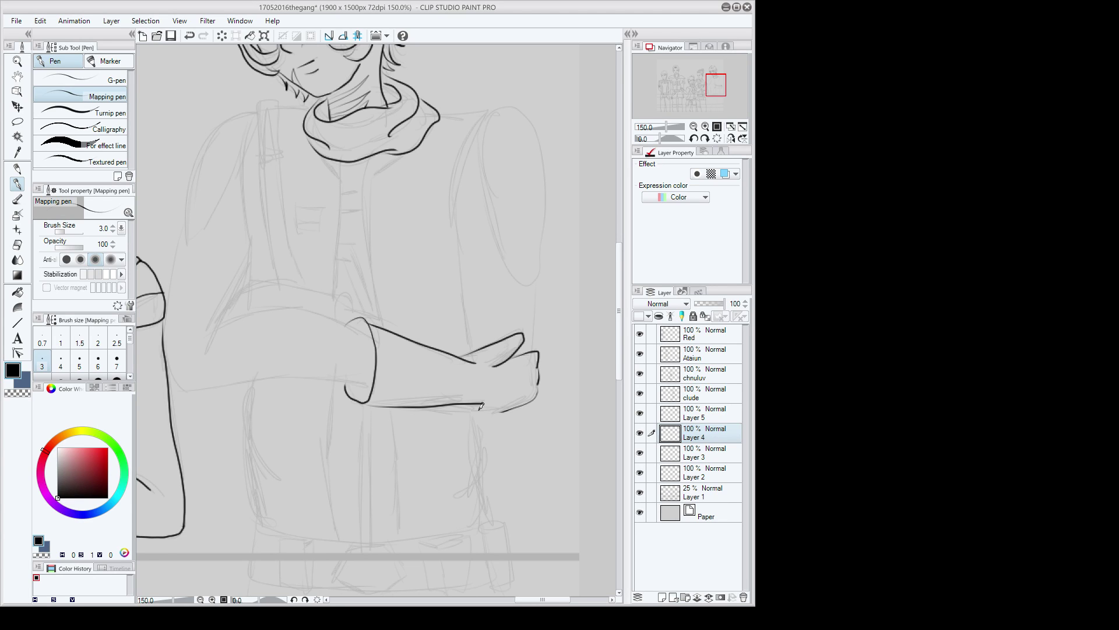
{"action": "scroll", "coordinate": [482, 406], "scroll_direction": "up", "scroll_amount": 5}
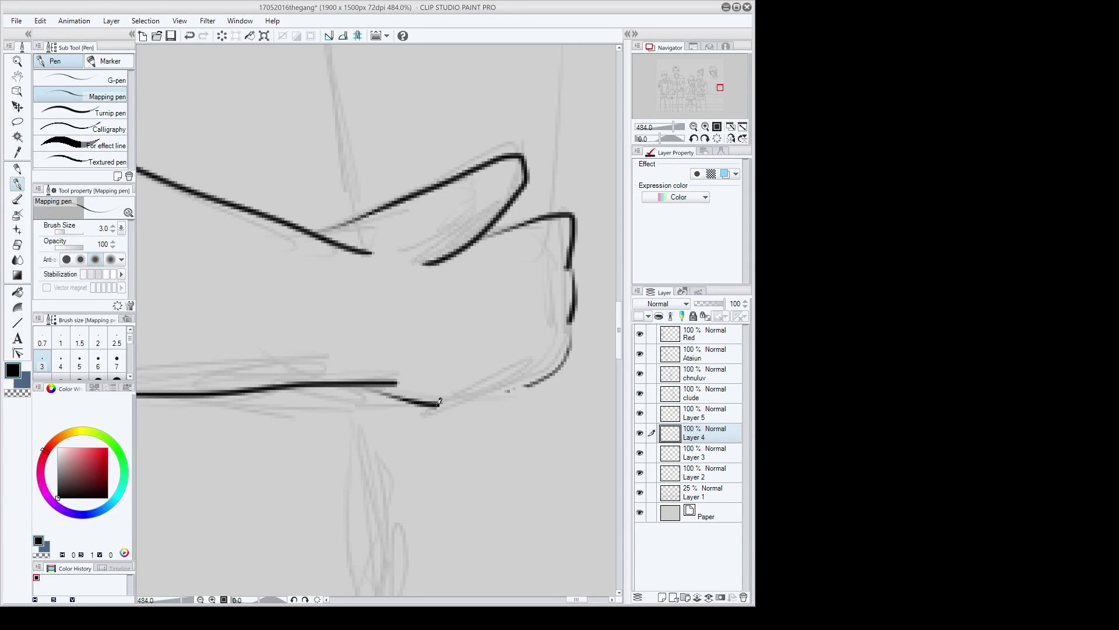
{"action": "left_click_drag", "start_coordinate": [435, 402], "coordinate": [518, 386]}
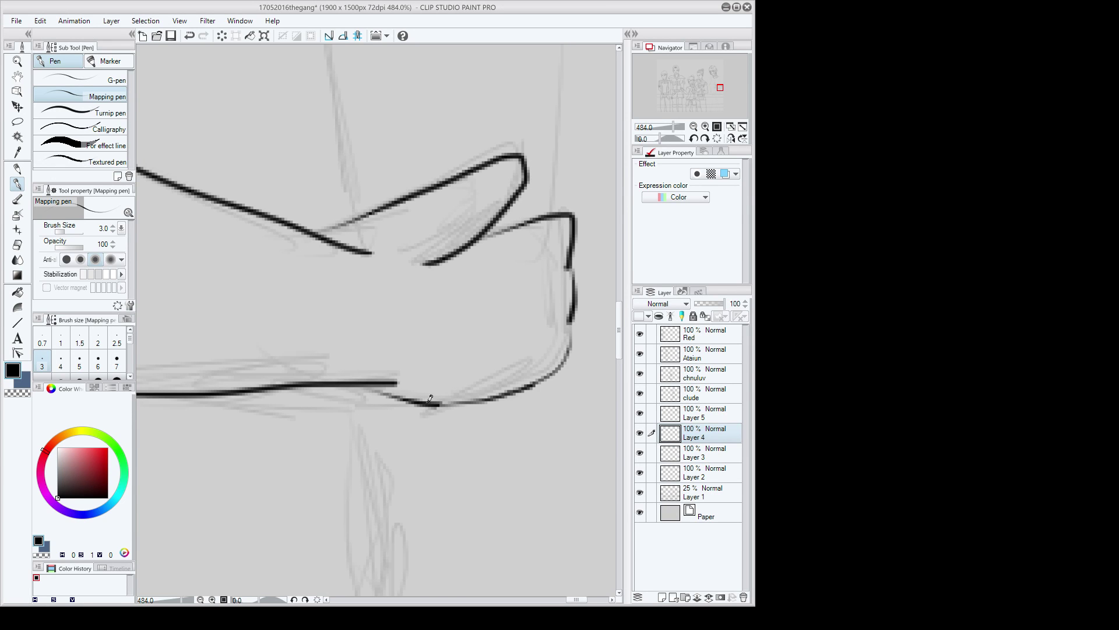
Step: Ink the upper edge of the second sleeve above the forearm, from its rounded cuff back to the elbow
{"action": "scroll", "coordinate": [458, 416], "scroll_direction": "down", "scroll_amount": 2}
{"action": "scroll", "coordinate": [458, 417], "scroll_direction": "down", "scroll_amount": 6}
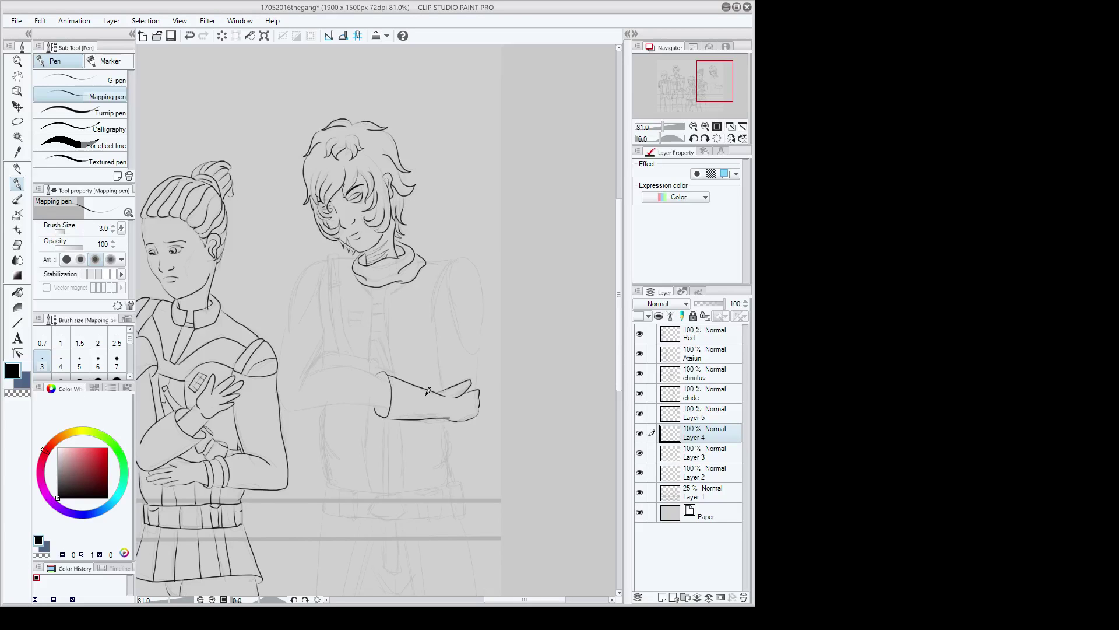
{"action": "scroll", "coordinate": [428, 391], "scroll_direction": "up", "scroll_amount": 5}
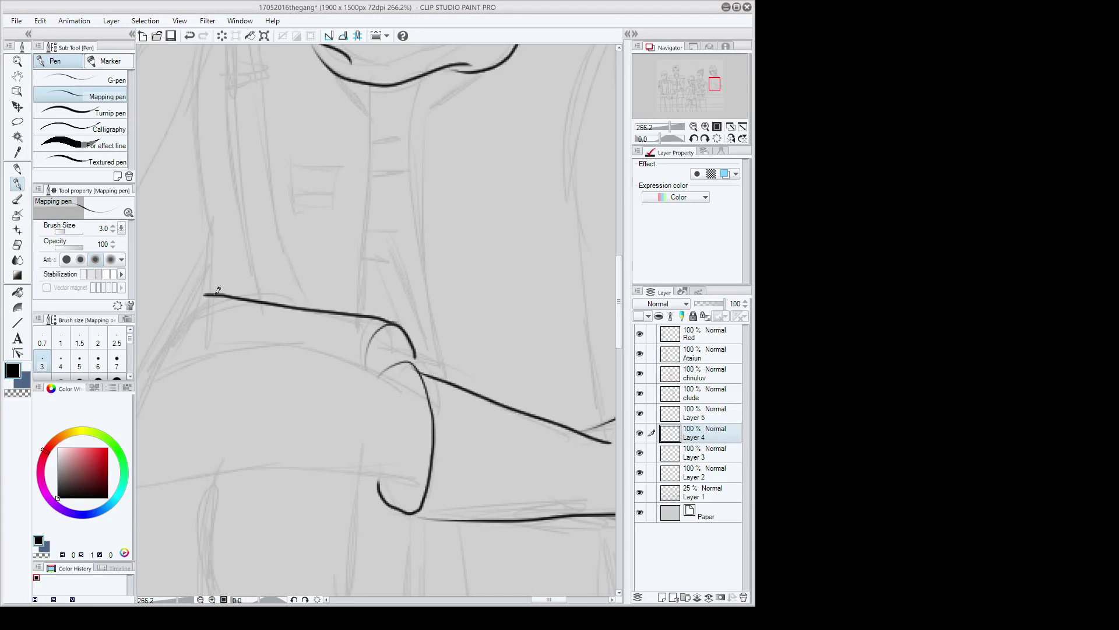
{"action": "left_click_drag", "start_coordinate": [210, 294], "coordinate": [173, 328]}
{"action": "scroll", "coordinate": [268, 279], "scroll_direction": "down", "scroll_amount": 5}
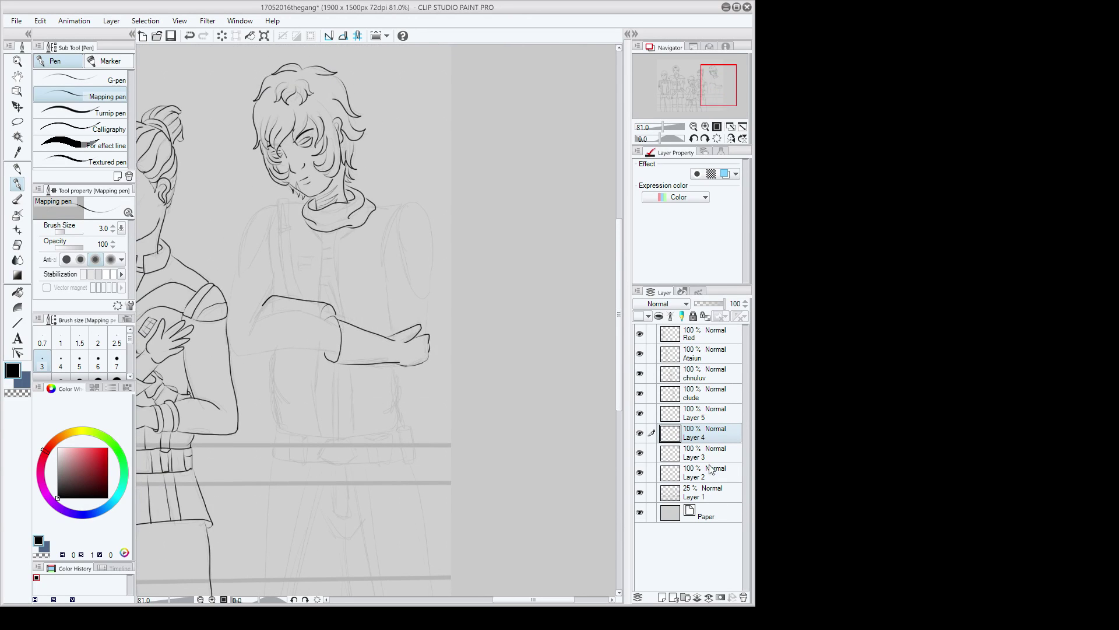